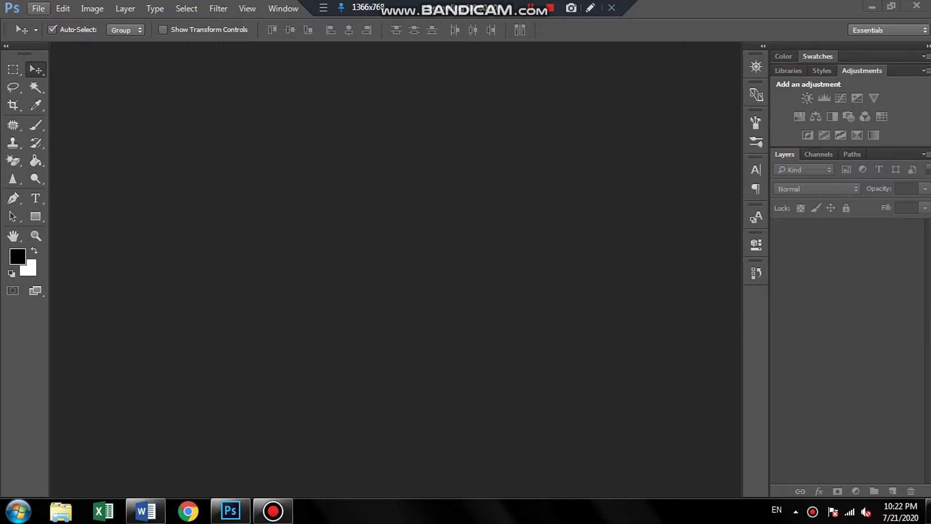
# - Create a new 3 × 6 inch document at 300 pixels per inch
pyautogui.click(39, 8)
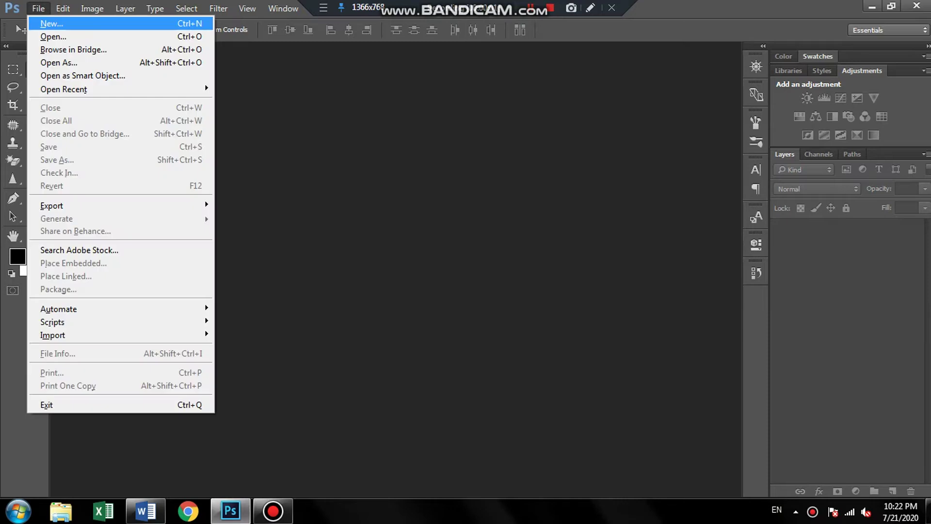
pyautogui.press('Return')
pyautogui.click(431, 194)
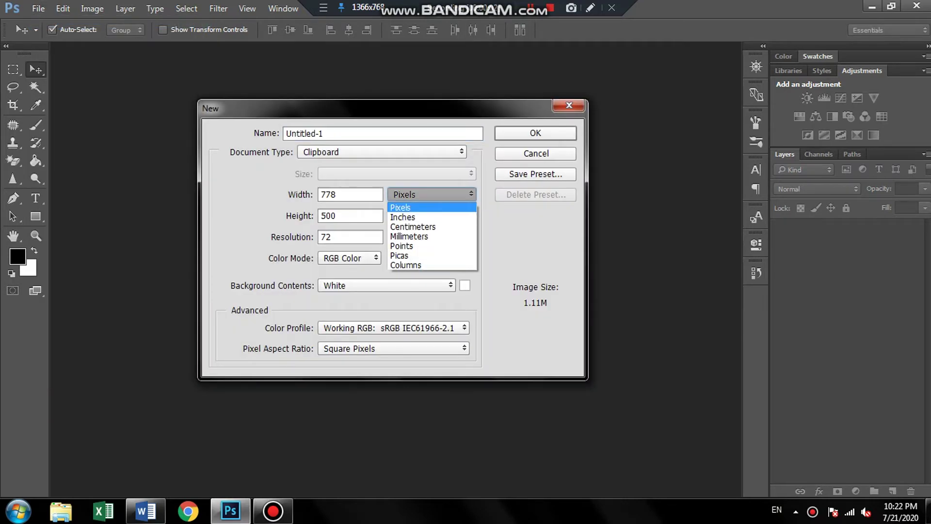
pyautogui.click(431, 206)
pyautogui.hotkey('shift', 'Tab')
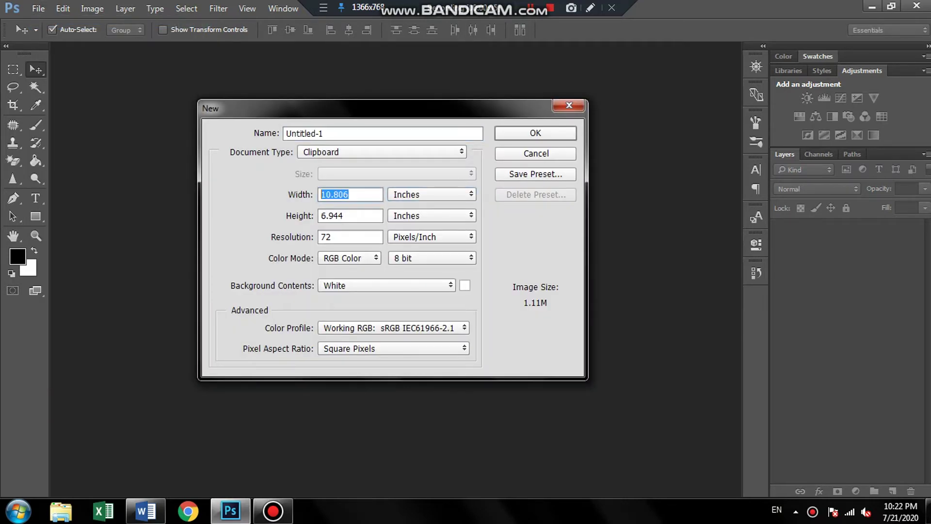
pyautogui.write('3')
pyautogui.press('Tab')
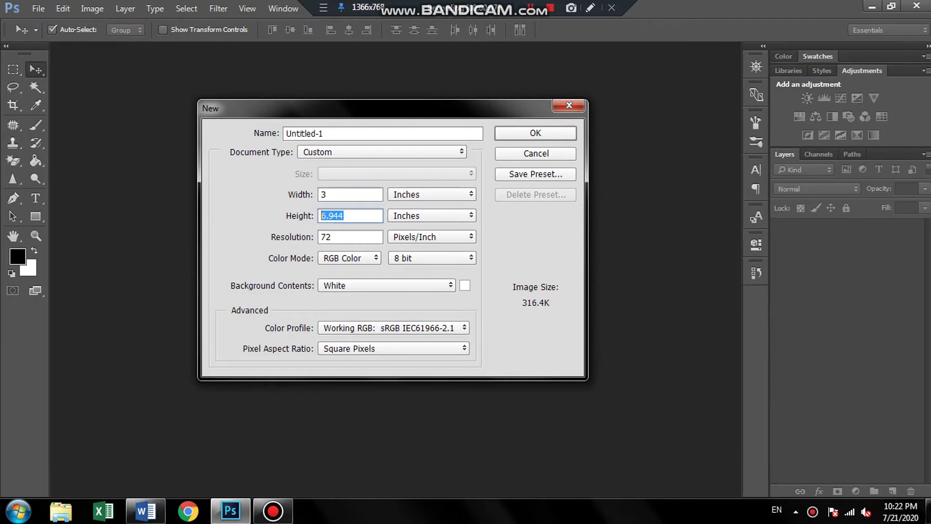
pyautogui.write('6')
pyautogui.press('Tab')
pyautogui.write('3')
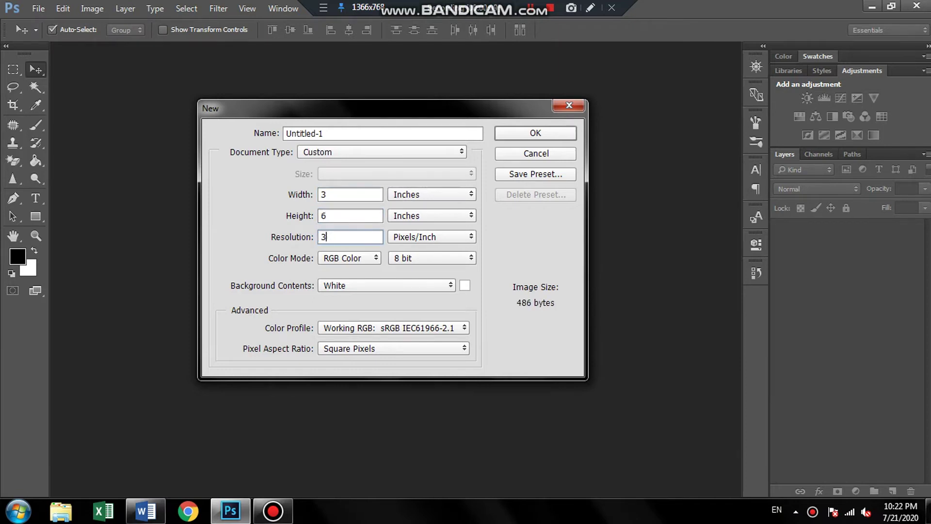
pyautogui.write('00')
pyautogui.press('Return')
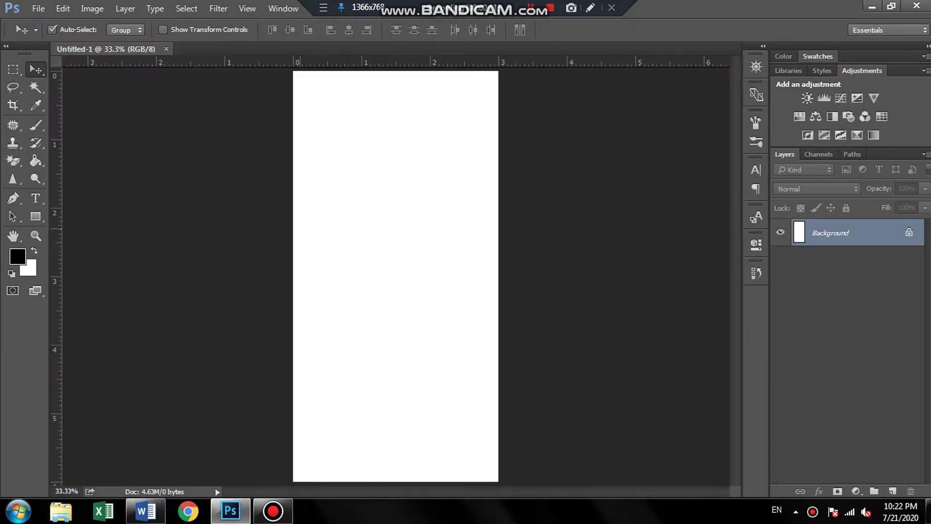
# - Draw a black rectangle spanning the full width across the top of the page
pyautogui.scroll(-1, 396, 276)
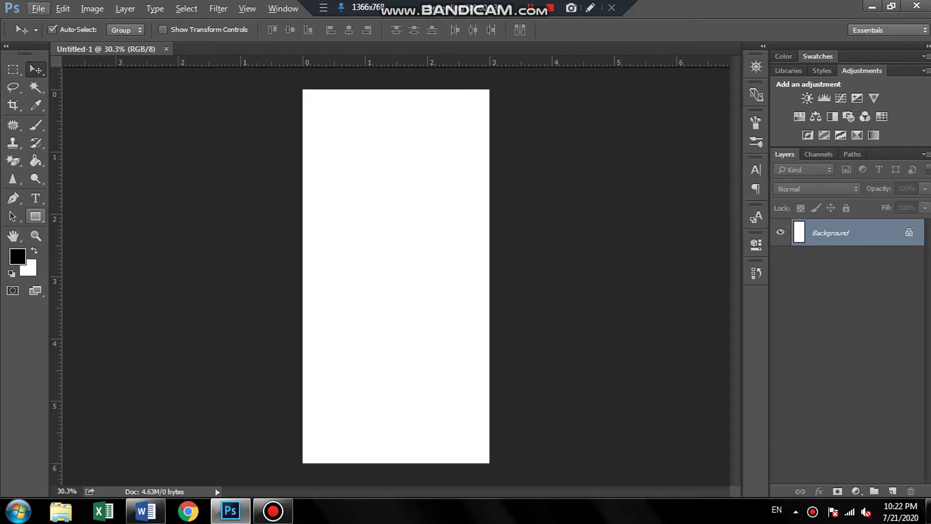
pyautogui.press('u')
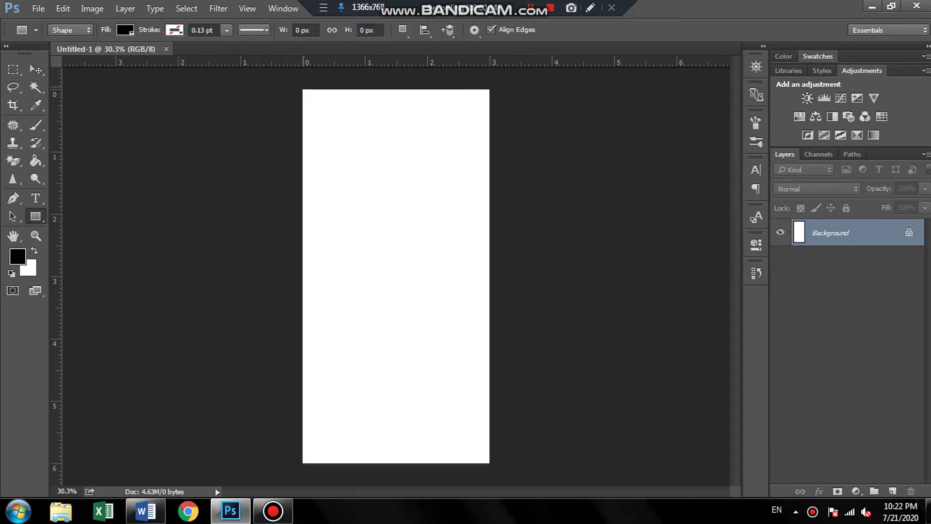
pyautogui.moveTo(304, 89); pyautogui.dragTo(490, 246)
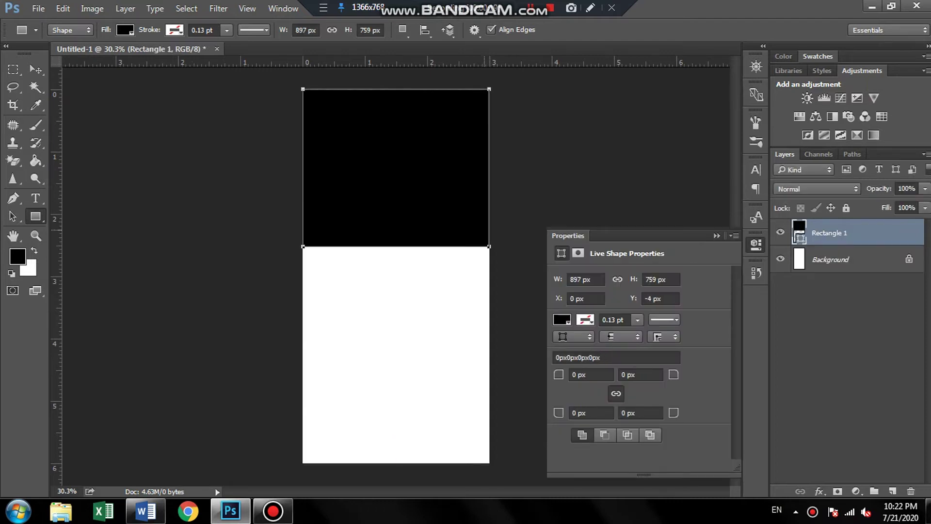
pyautogui.click(717, 236)
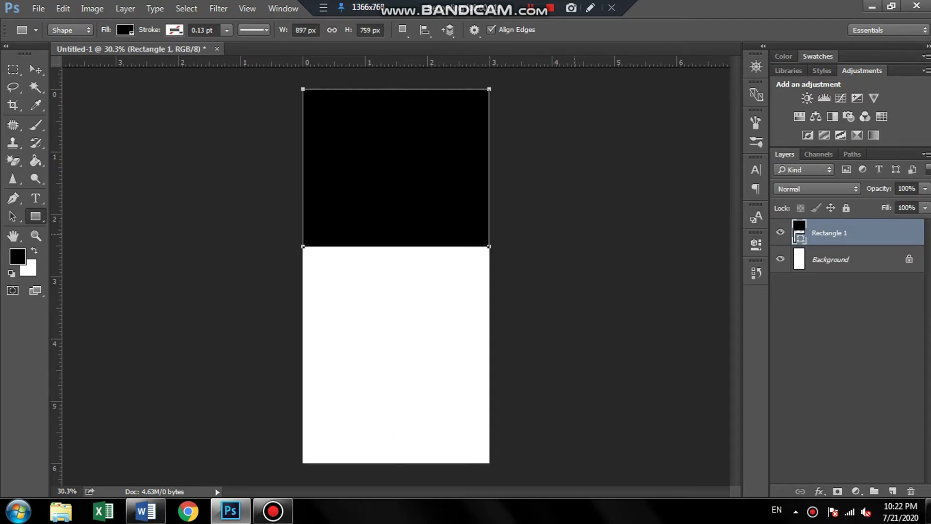
pyautogui.hotkey('ctrl', 't')
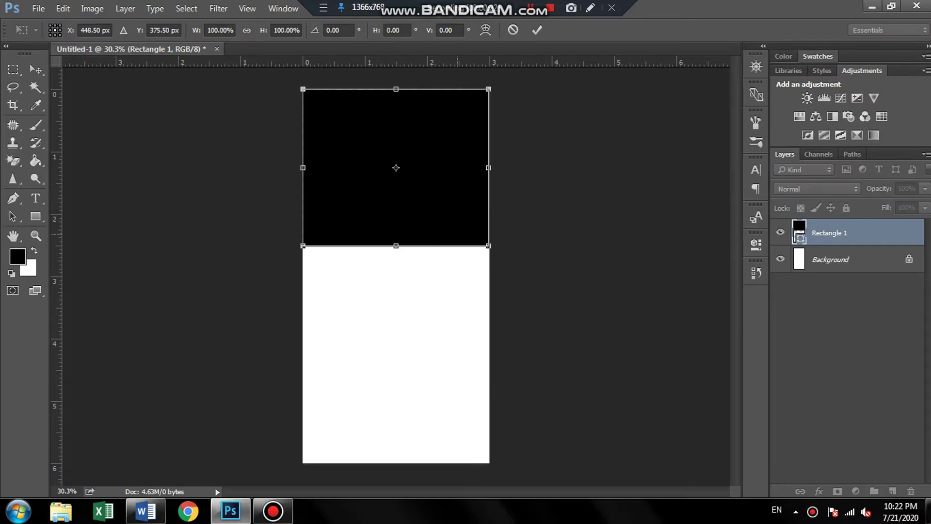
# - Distort the black shape, raising its bottom-right corner so the bottom edge slants upward
pyautogui.rightClick(457, 235)
pyautogui.click(539, 311)
pyautogui.moveTo(489, 245); pyautogui.dragTo(489, 205)
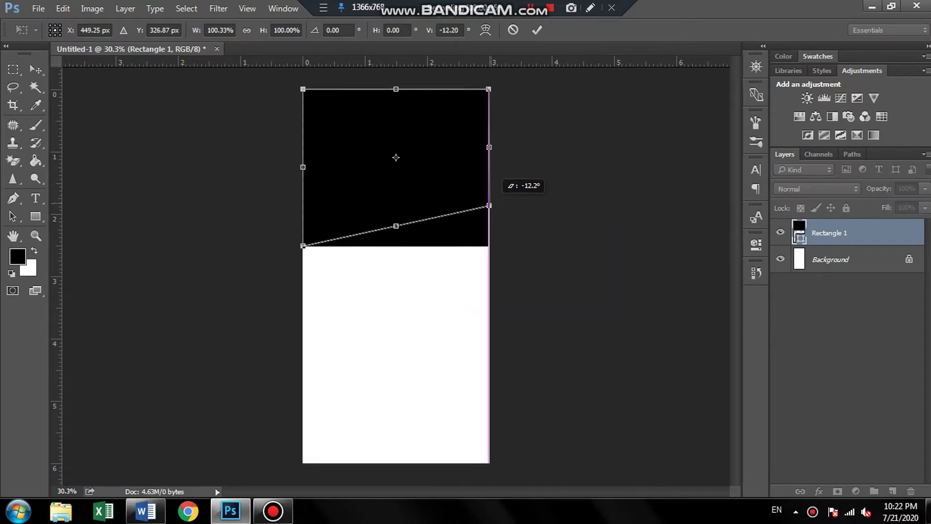
pyautogui.moveTo(489, 205); pyautogui.dragTo(489, 204)
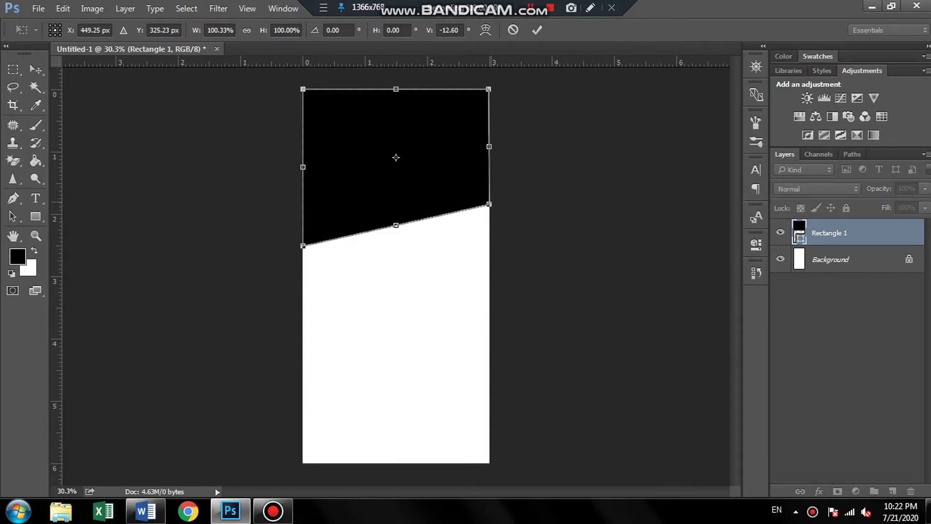
pyautogui.press('Return')
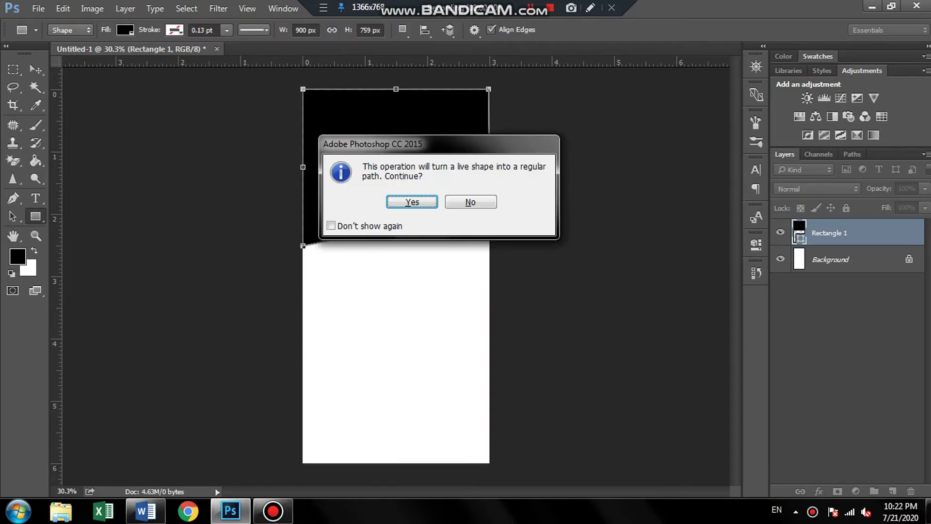
pyautogui.press('Return')
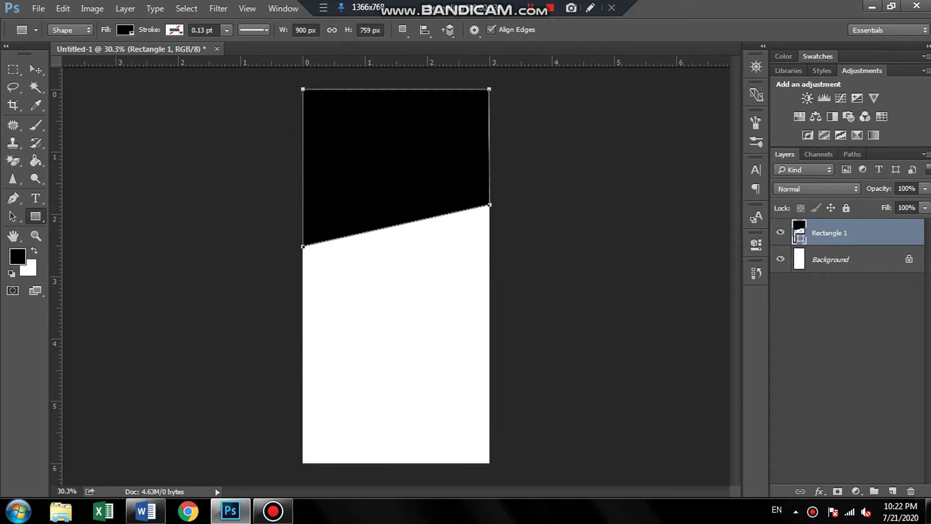
# - Stretch the slanted black shape further down, to about halfway down the page
pyautogui.press('v')
pyautogui.hotkey('ctrl', 't')
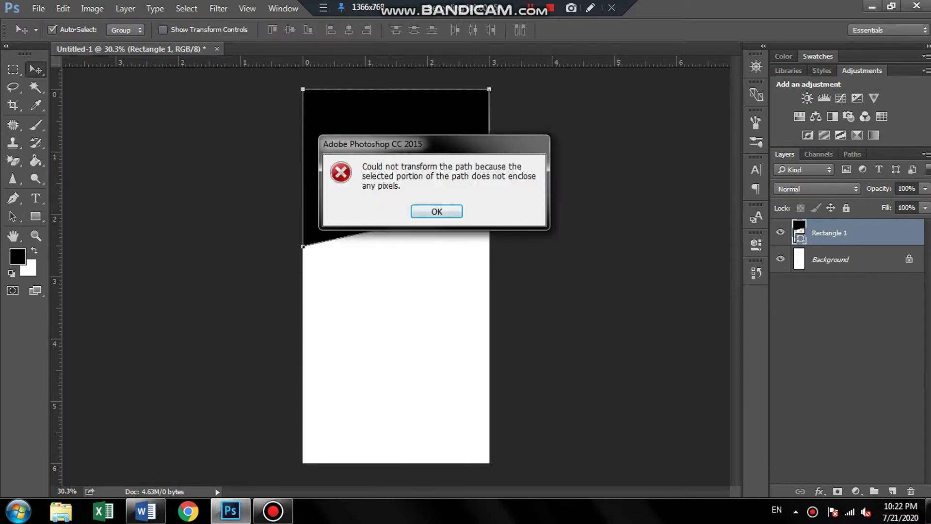
pyautogui.press('Return')
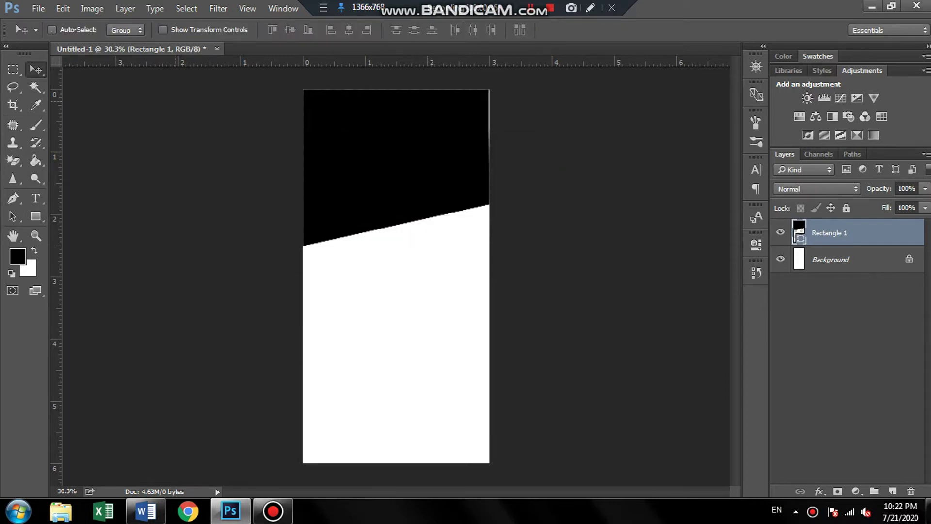
pyautogui.hotkey('ctrl', 't')
pyautogui.moveTo(489, 167); pyautogui.dragTo(489, 167)
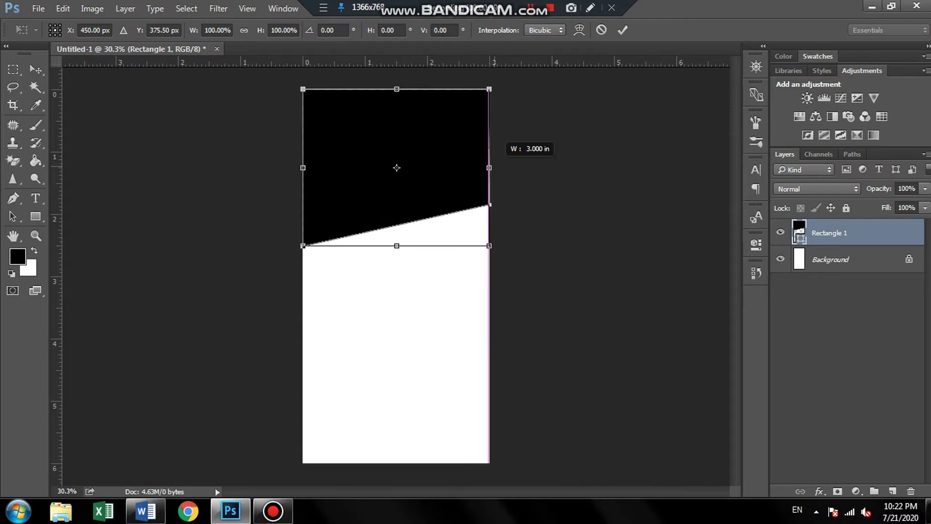
pyautogui.moveTo(397, 246); pyautogui.dragTo(397, 284)
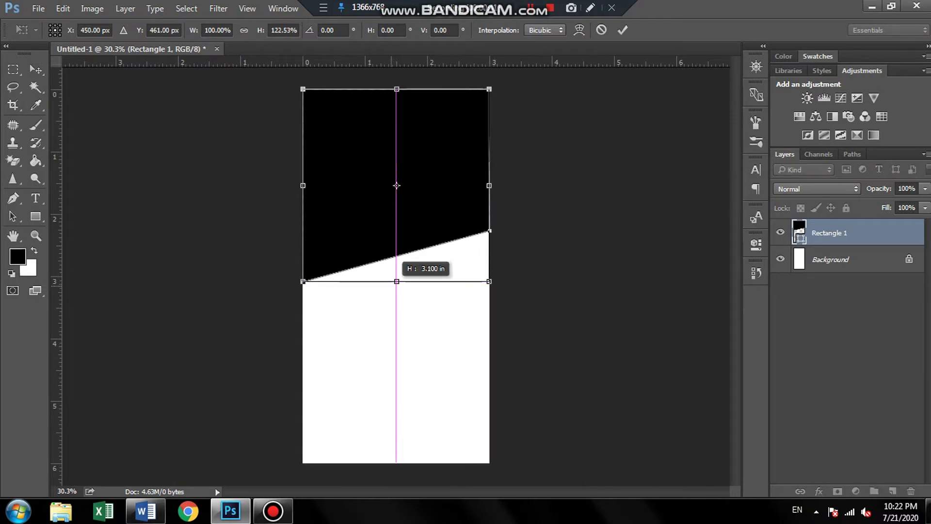
pyautogui.press('Return')
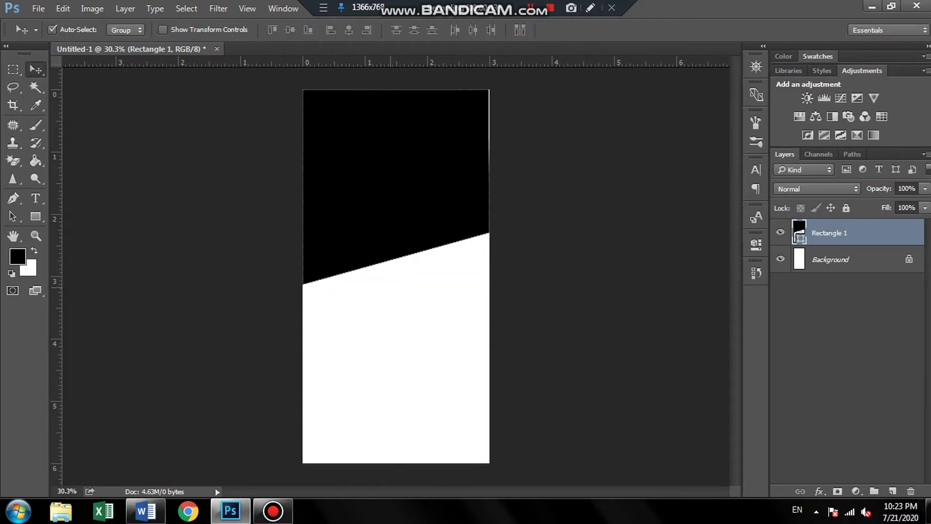
# - Fit the view on screen and recheck the shape's width, keeping it unchanged
pyautogui.scroll(1, 397, 276)
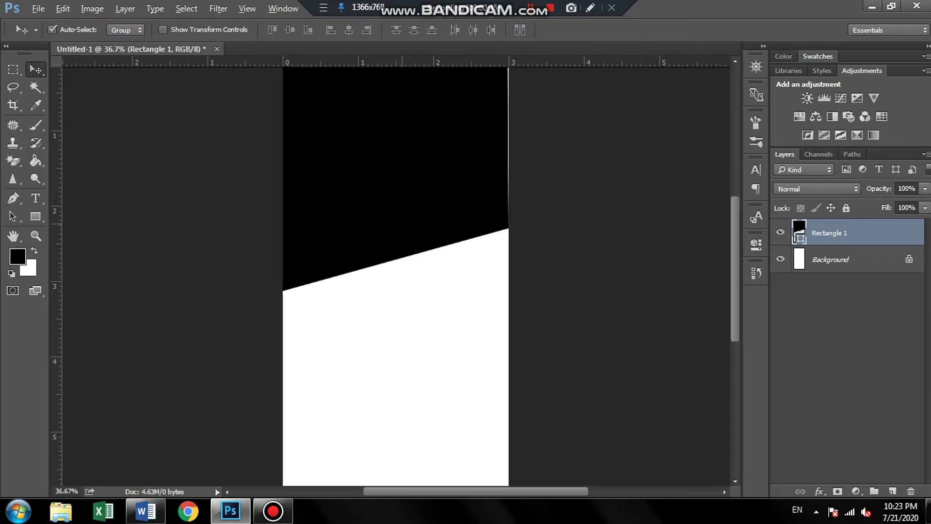
pyautogui.hotkey('ctrl', '0')
pyautogui.hotkey('ctrl', 't')
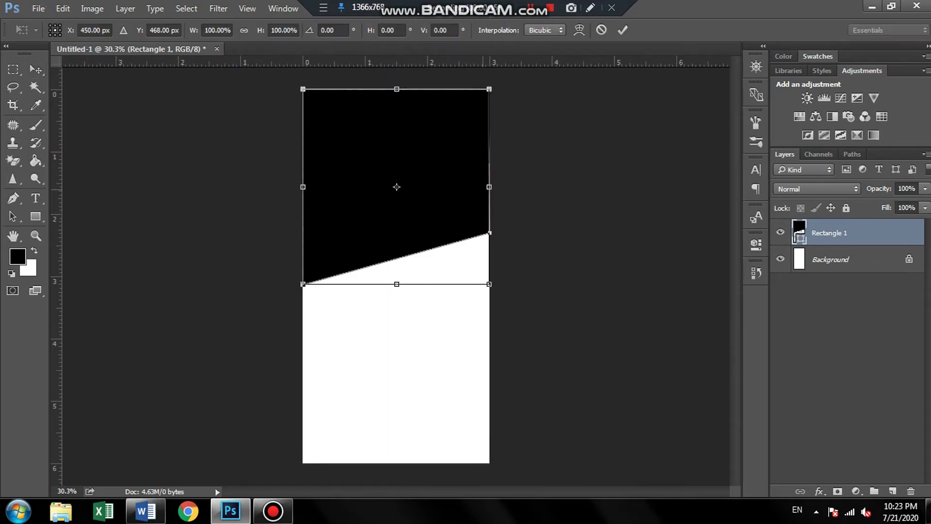
pyautogui.moveTo(489, 187); pyautogui.dragTo(495, 187)
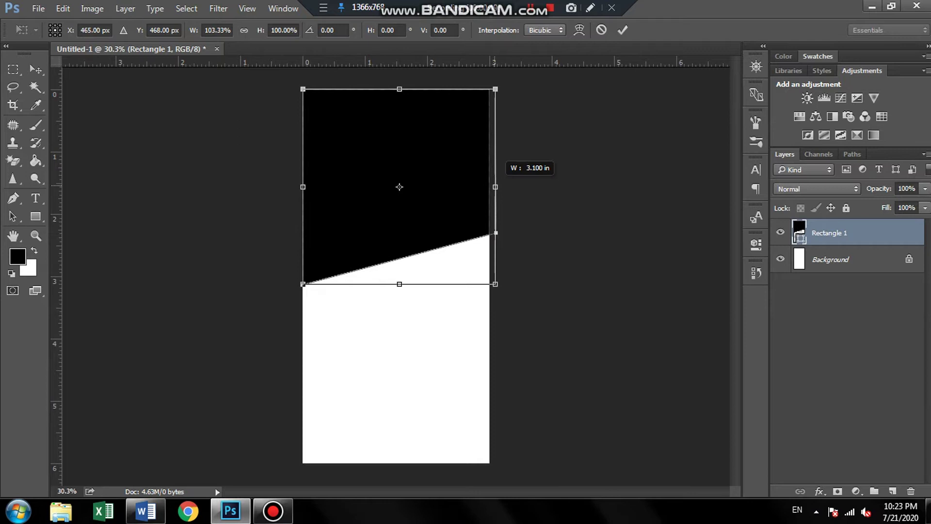
pyautogui.press('Escape')
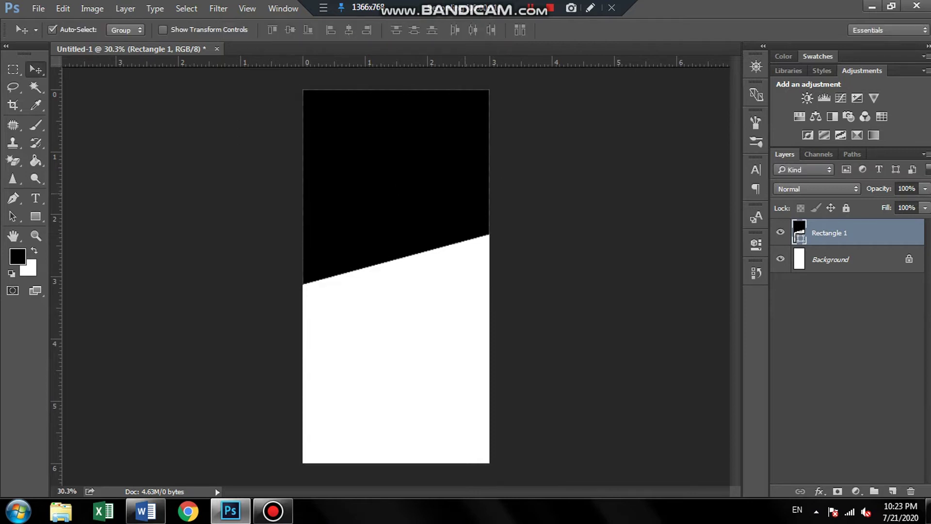
pyautogui.hotkey('ctrl', 't')
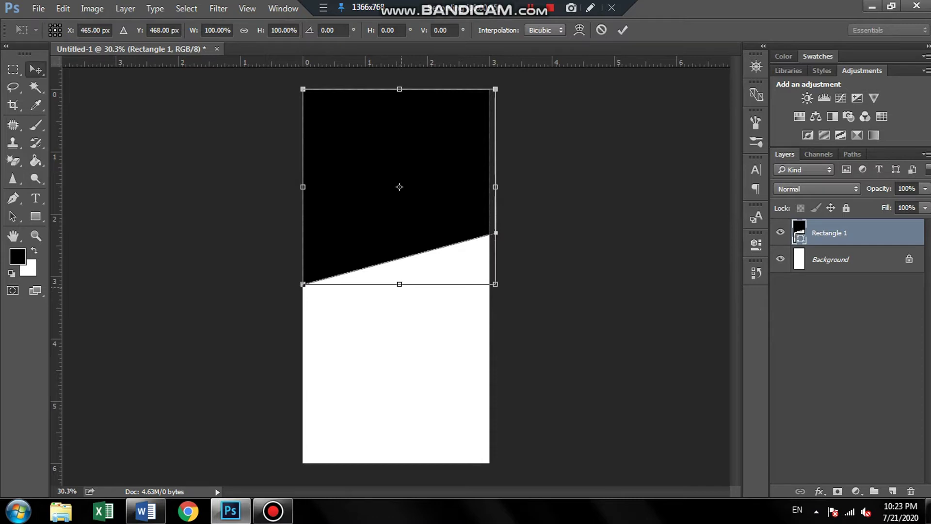
pyautogui.press('Return')
# - Copy the children photo from its own file and paste it into the flyer
pyautogui.click(38, 8)
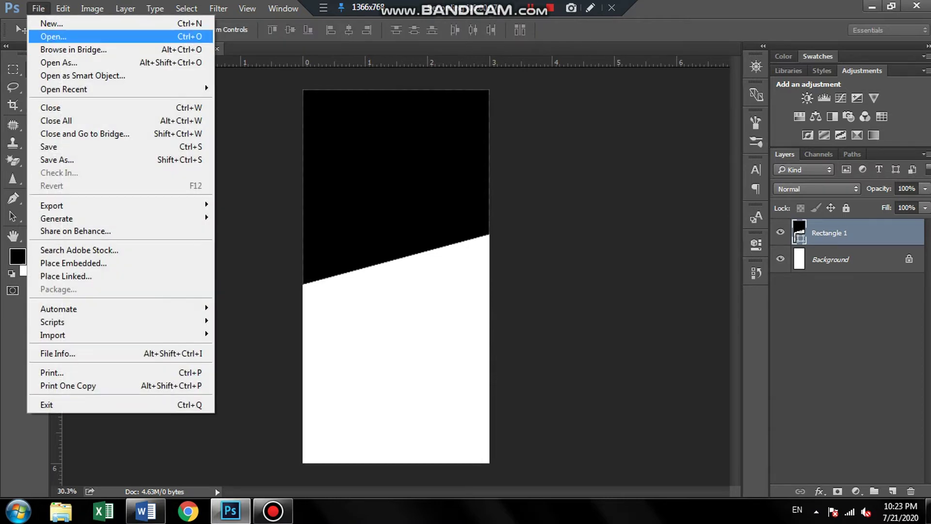
pyautogui.click(44, 35)
pyautogui.press('Escape')
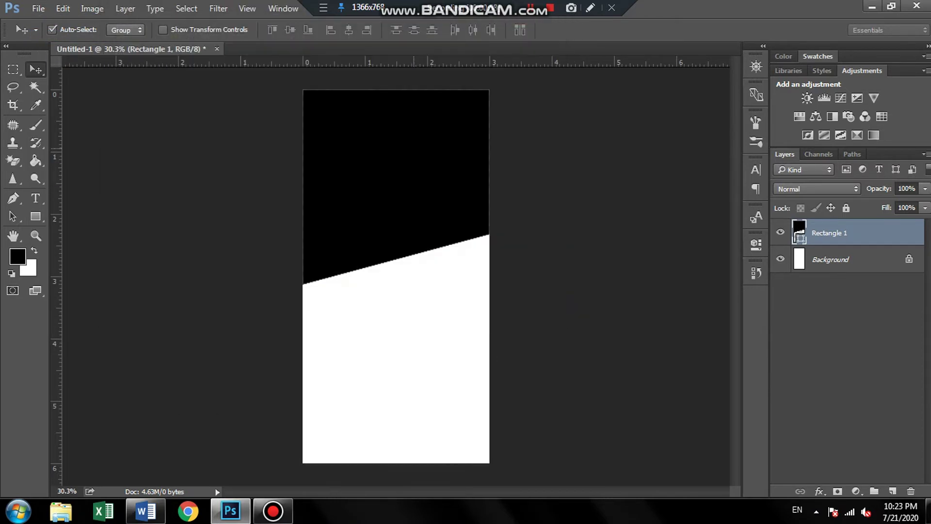
pyautogui.hotkey('ctrl', 'a')
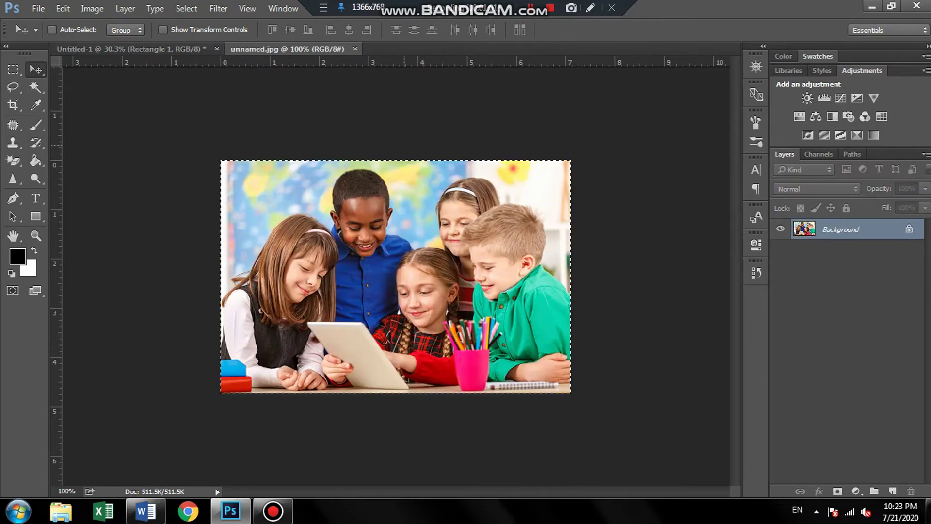
pyautogui.press('BackSpace')
pyautogui.hotkey('ctrl', 'w')
pyautogui.press('n')
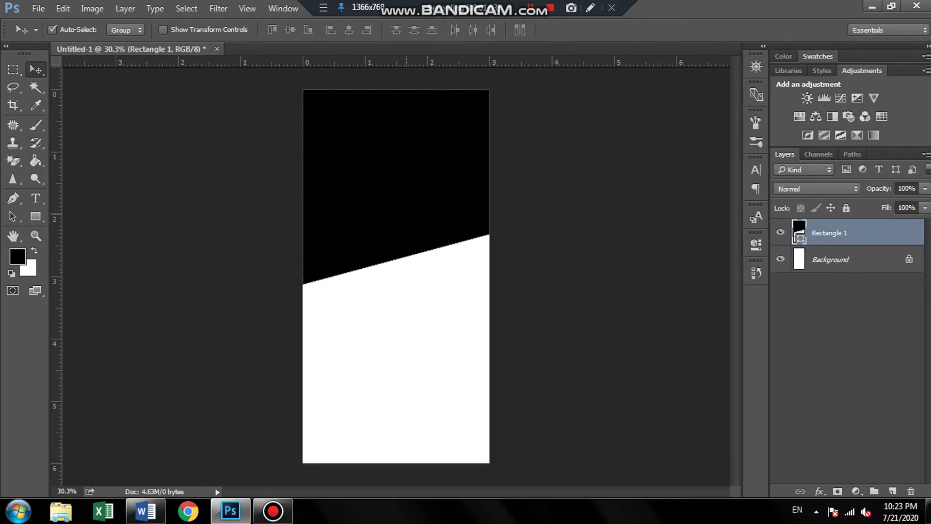
pyautogui.hotkey('ctrl', 'v')
# - Clip the children photo into the black shape and enlarge it to cover it fully
pyautogui.moveTo(395, 276); pyautogui.dragTo(396, 199)
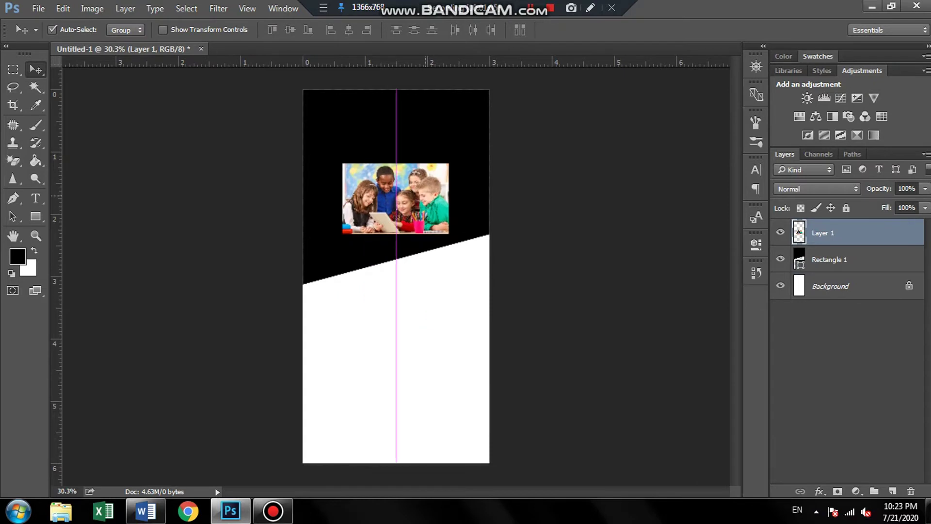
pyautogui.hotkey('ctrl', 'alt', 'g')
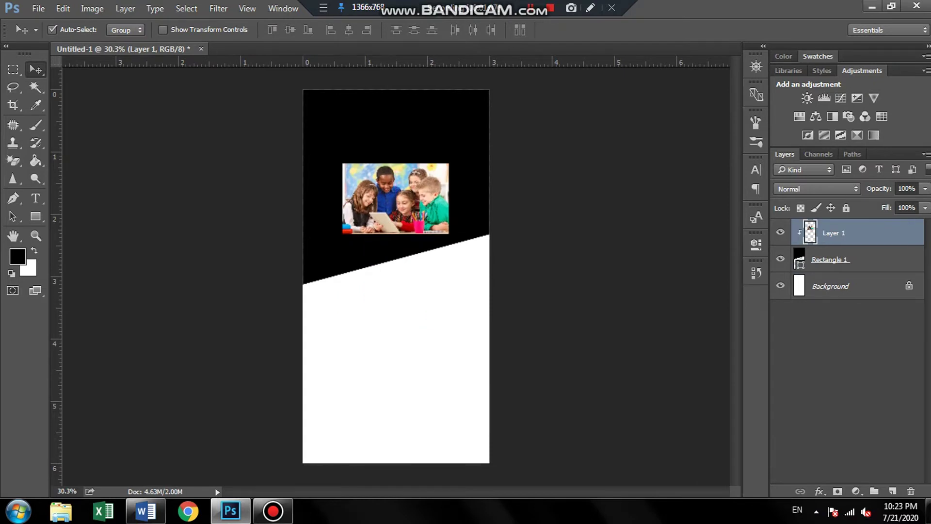
pyautogui.hotkey('ctrl', 't')
pyautogui.moveTo(449, 233); pyautogui.dragTo(541, 292)
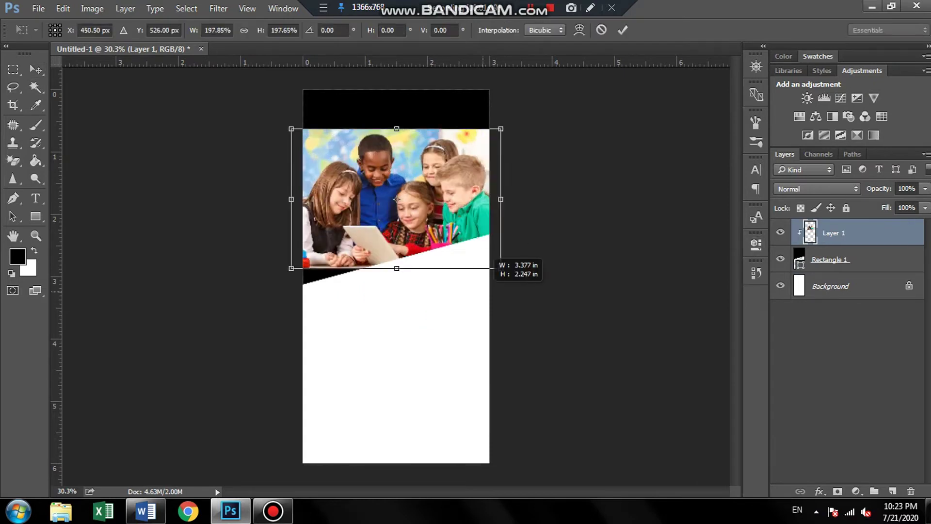
pyautogui.moveTo(451, 189); pyautogui.dragTo(448, 162)
pyautogui.moveTo(396, 197); pyautogui.dragTo(396, 186)
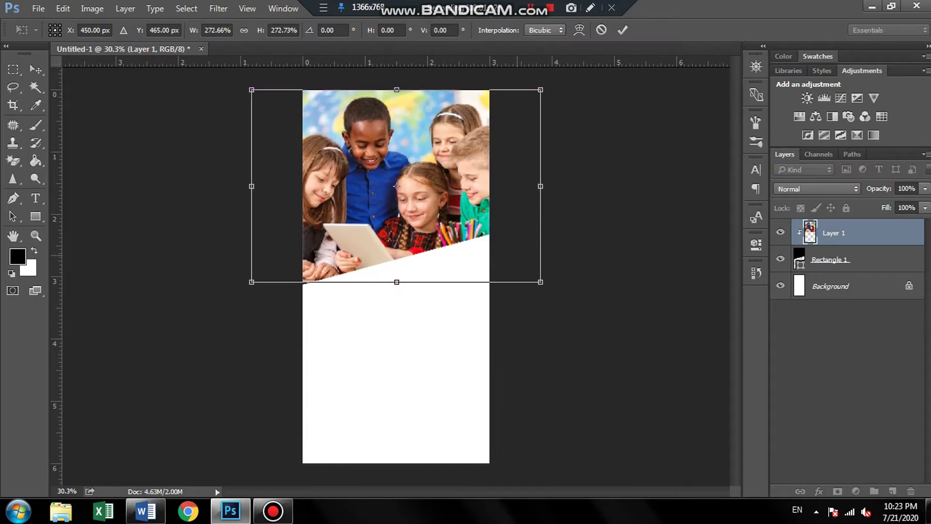
pyautogui.moveTo(540, 281); pyautogui.dragTo(547, 286)
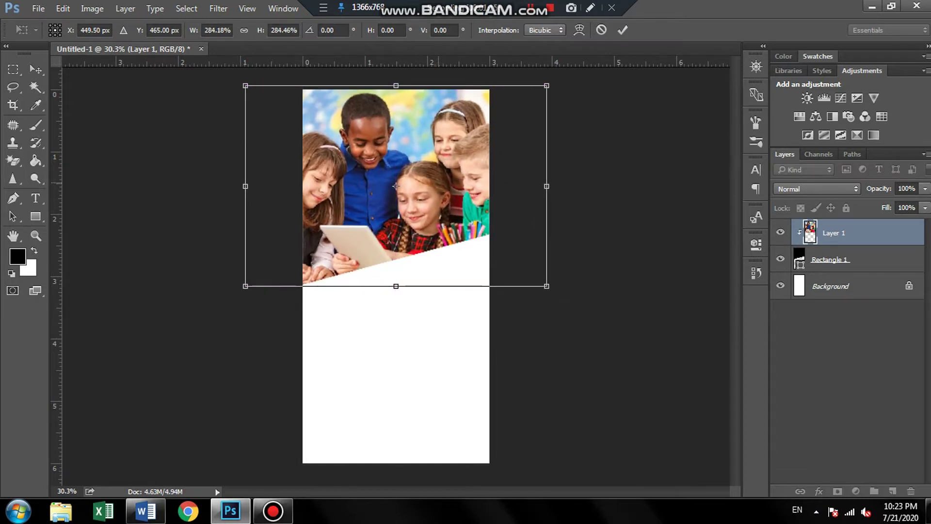
pyautogui.moveTo(397, 186); pyautogui.dragTo(399, 187)
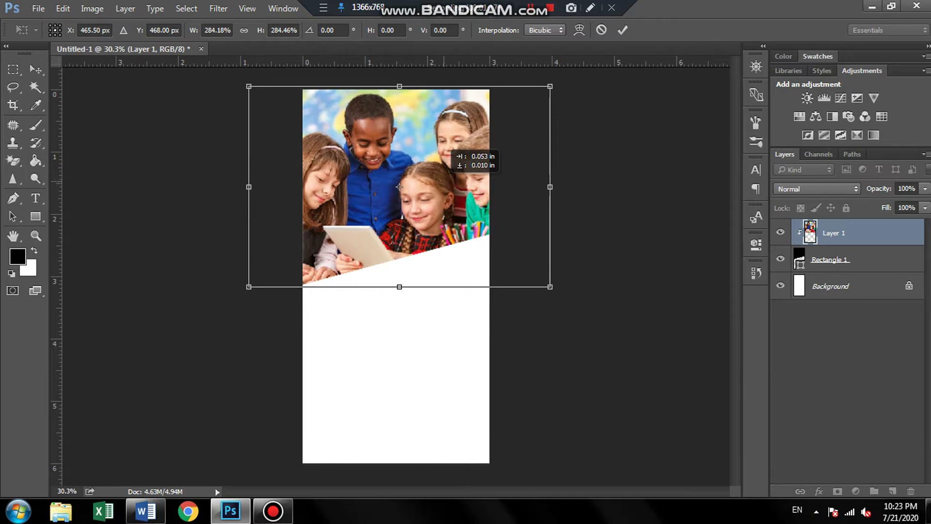
pyautogui.press('Return')
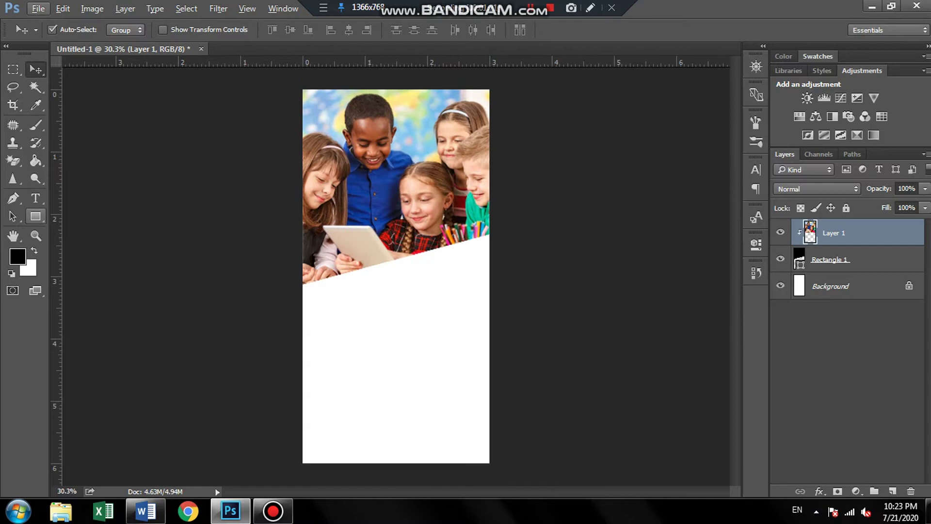
# - Draw a small box at the flyer's top centre with 23 px rounded corners
pyautogui.press('u')
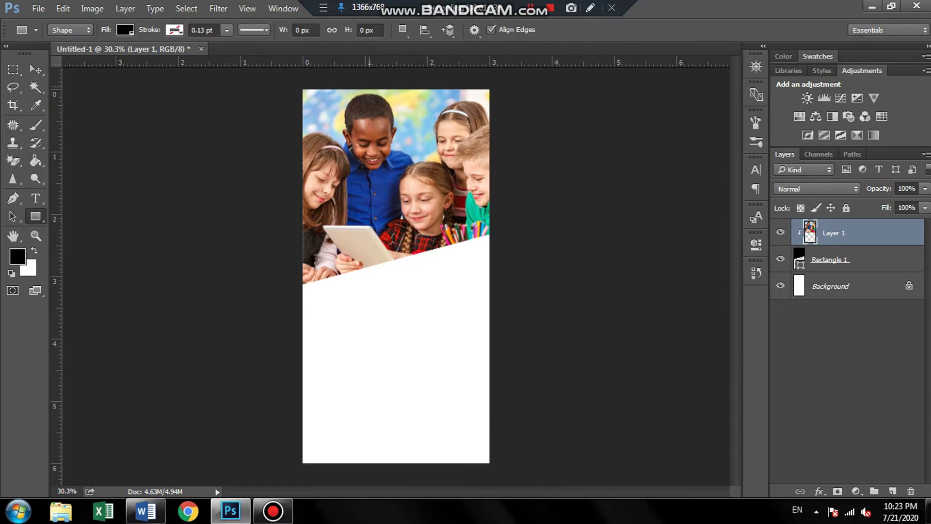
pyautogui.moveTo(370, 86); pyautogui.dragTo(421, 117)
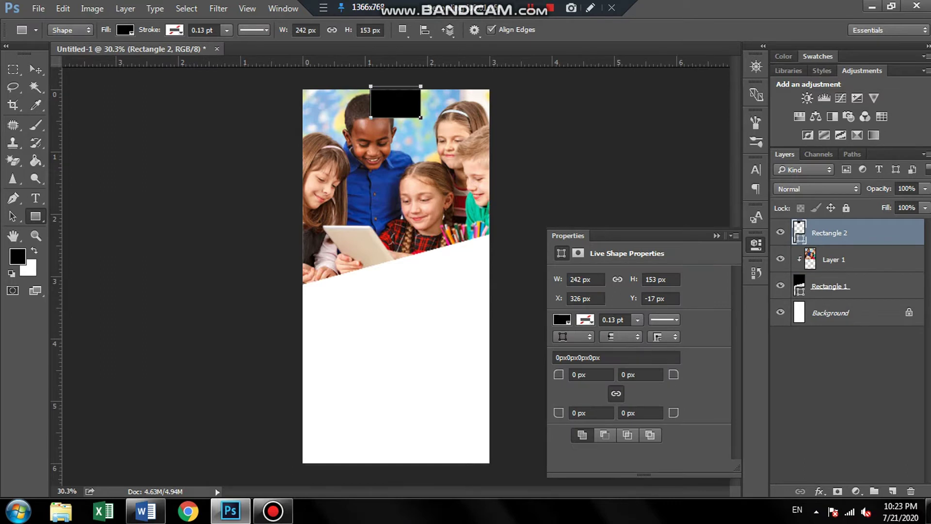
pyautogui.write('1')
pyautogui.press('Return')
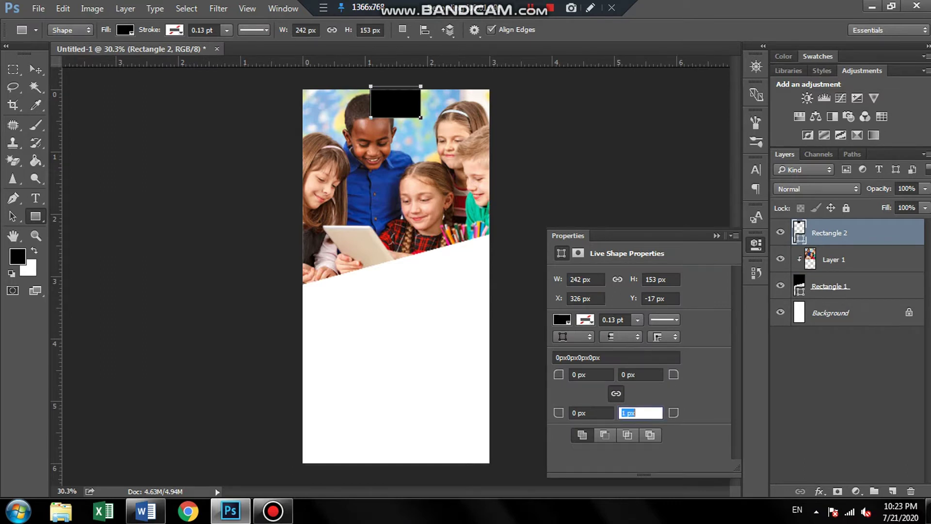
pyautogui.press('Return')
pyautogui.click(640, 375)
pyautogui.write('19')
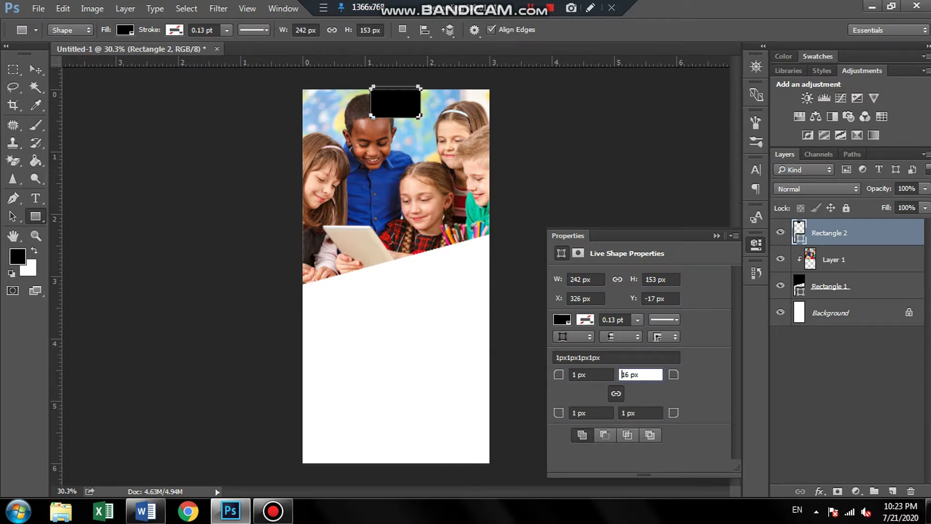
pyautogui.press('Return')
pyautogui.write('23')
pyautogui.press('Return')
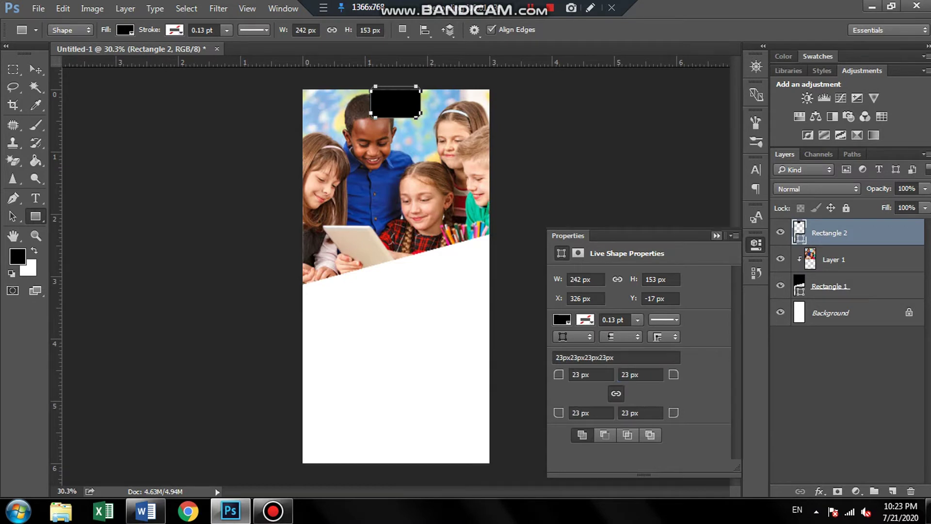
pyautogui.click(717, 235)
# - Fill the rounded box blue and centre it on the flyer's top edge
pyautogui.click(125, 29)
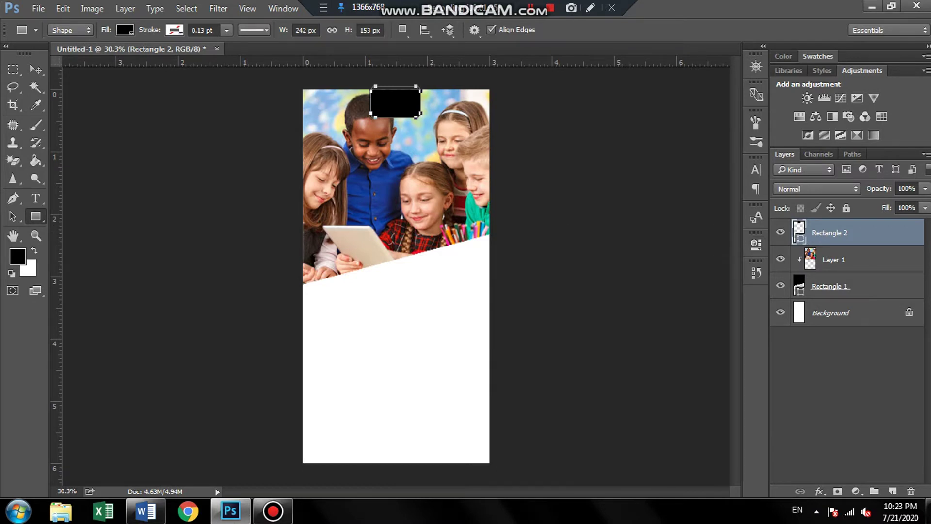
pyautogui.click(58, 101)
pyautogui.press('v')
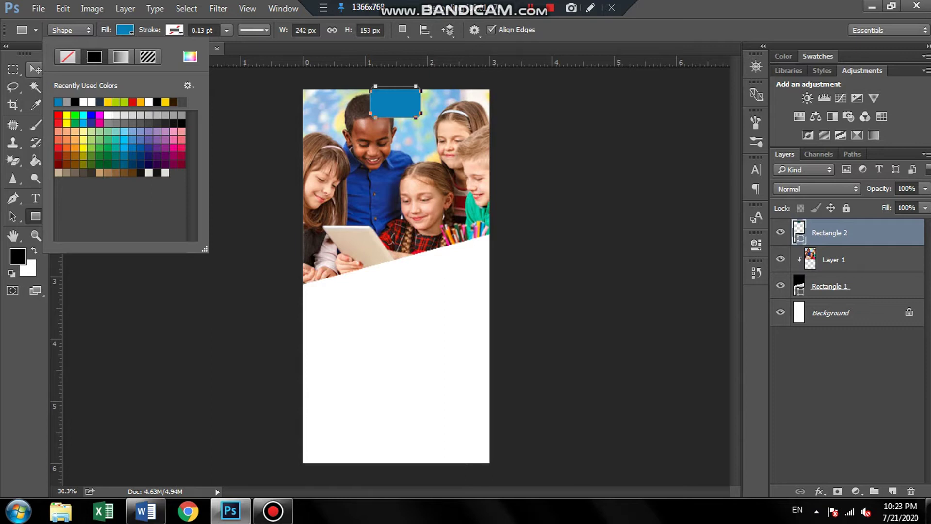
pyautogui.moveTo(395, 103); pyautogui.dragTo(399, 103)
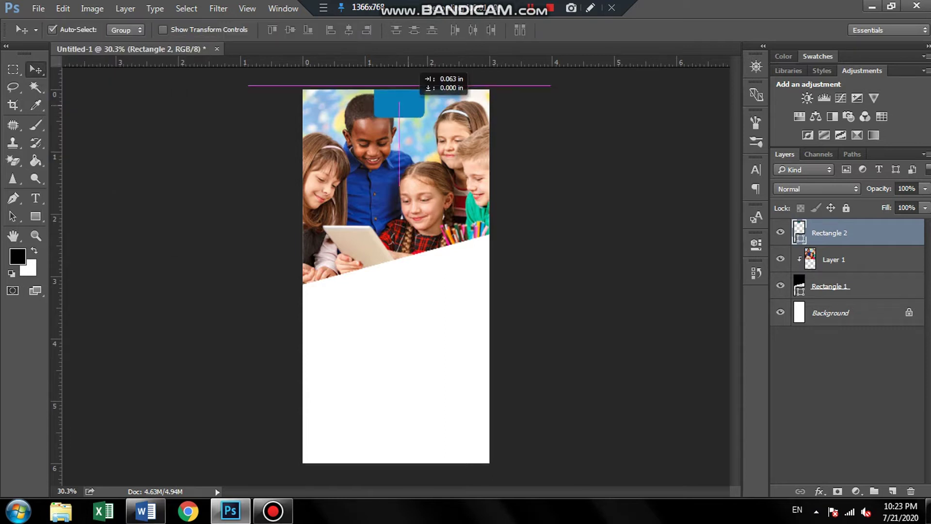
# - Bring the black CHILDREN SCHOOL book logo from its image file into the flyer
pyautogui.click(39, 8)
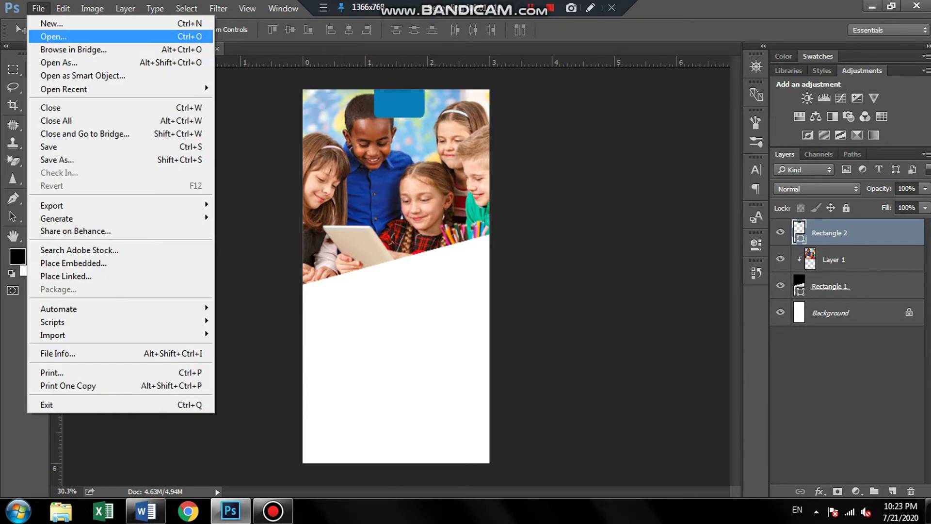
pyautogui.click(35, 35)
pyautogui.doubleClick(254, 145)
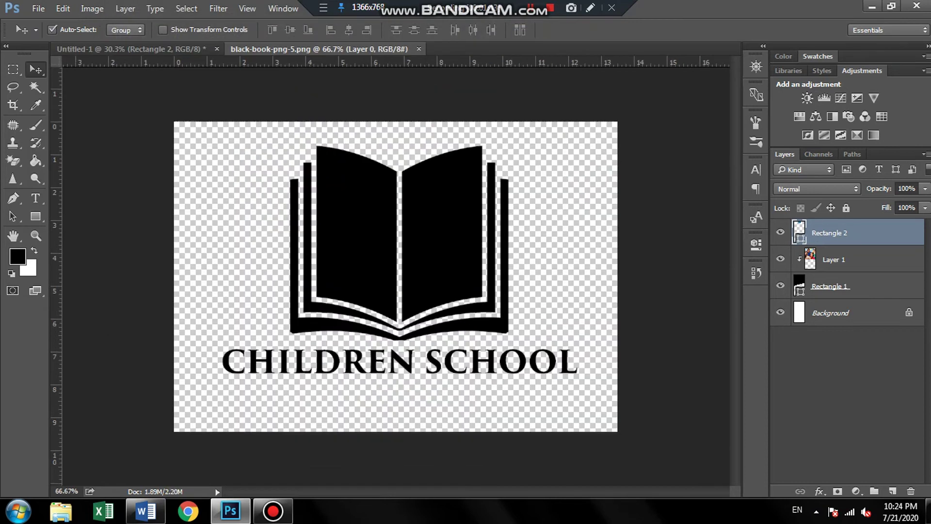
pyautogui.hotkey('ctrl', 'x')
pyautogui.hotkey('ctrl', 'w')
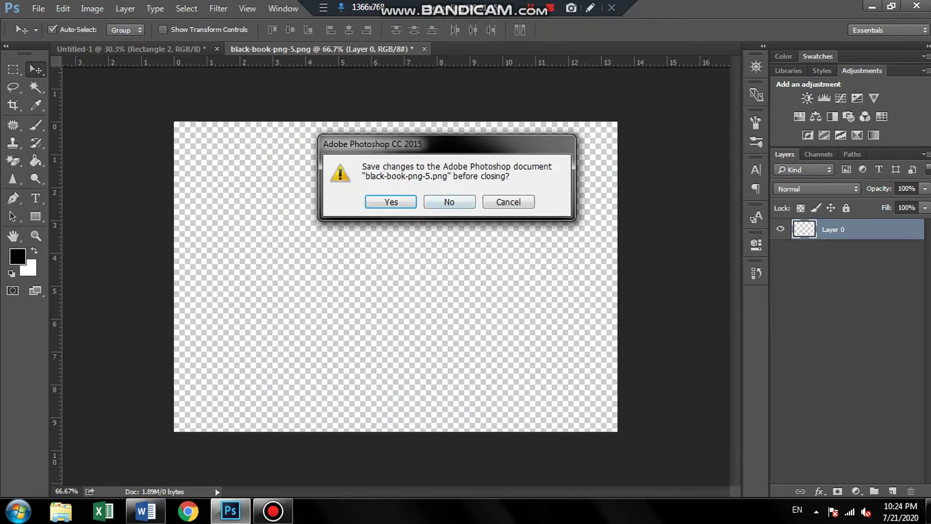
pyautogui.press('n')
pyautogui.press('ctrl')
pyautogui.hotkey('ctrl', 'v')
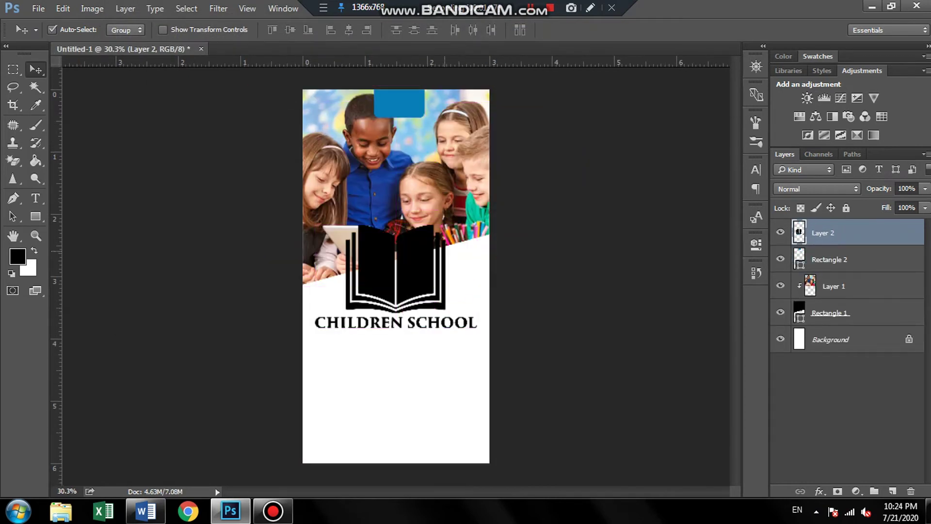
# - Shrink the book logo and place it inside the blue box
pyautogui.hotkey('ctrl', 't')
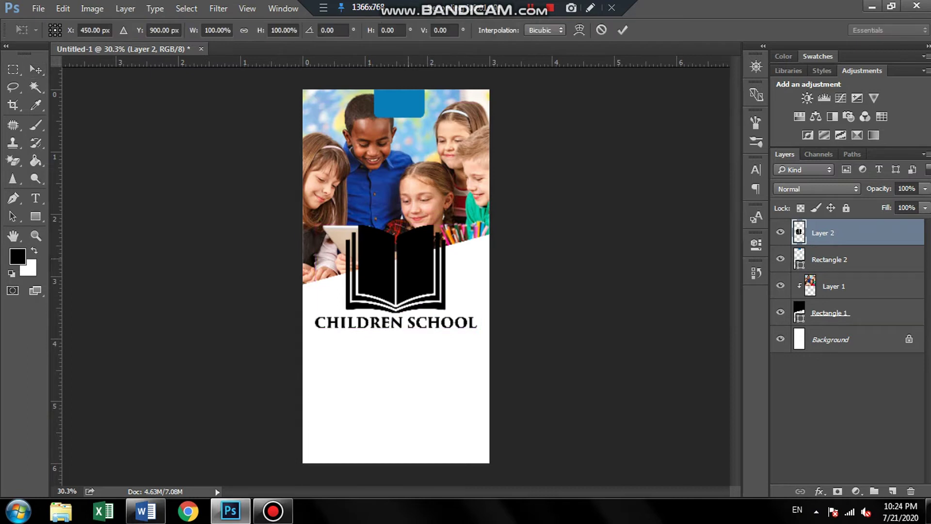
pyautogui.moveTo(482, 224); pyautogui.dragTo(415, 264)
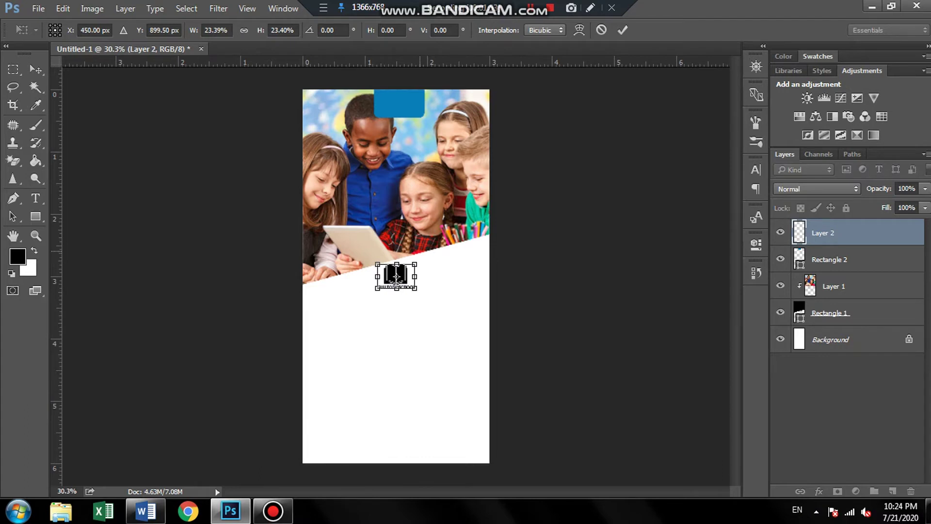
pyautogui.press('Return')
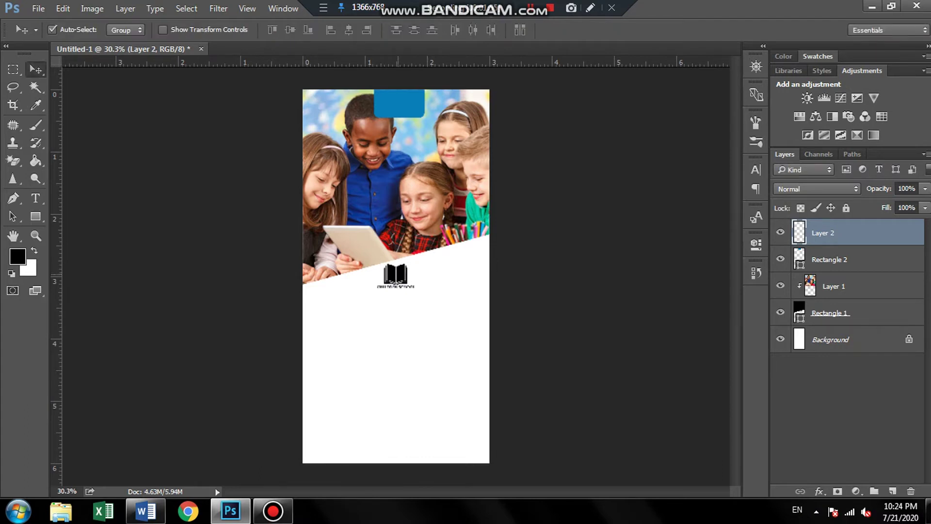
pyautogui.moveTo(396, 275); pyautogui.dragTo(399, 107)
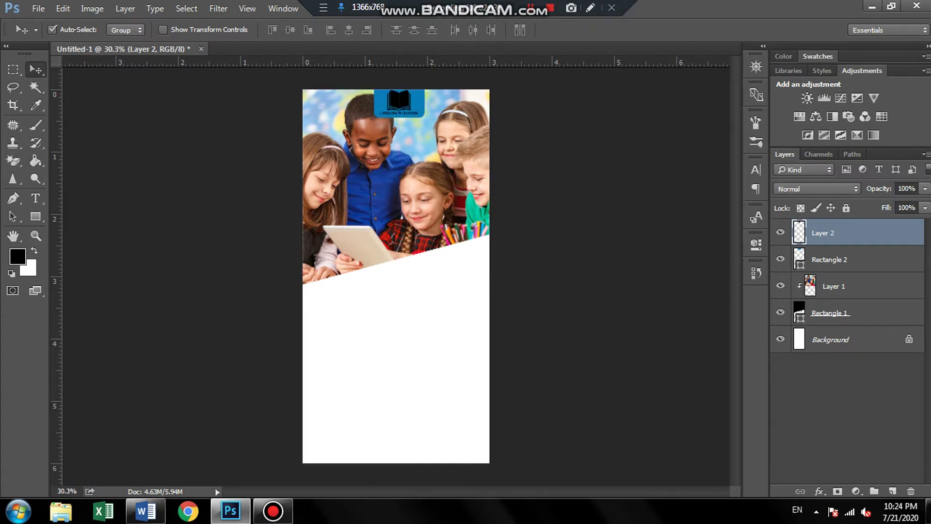
# - Turn the book logo white with a Color Overlay effect
pyautogui.doubleClick(864, 232)
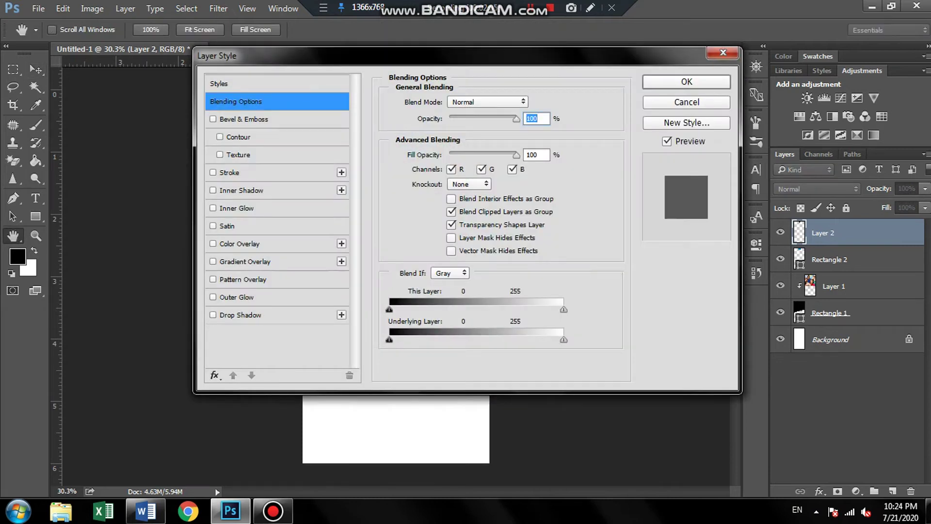
pyautogui.click(240, 244)
pyautogui.press('Return')
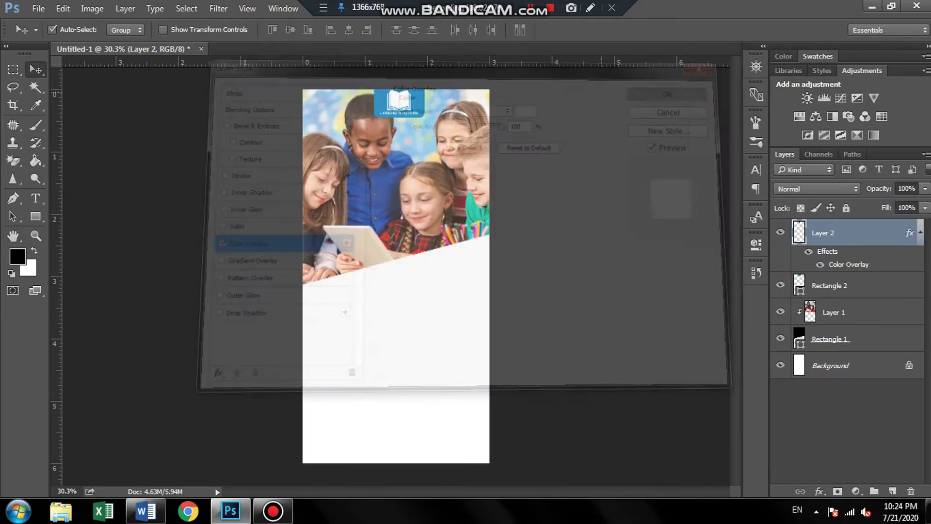
pyautogui.hotkey('ctrl', '+')
# - Adjust the blue box's width so it frames the logo
pyautogui.hotkey('alt', '[')
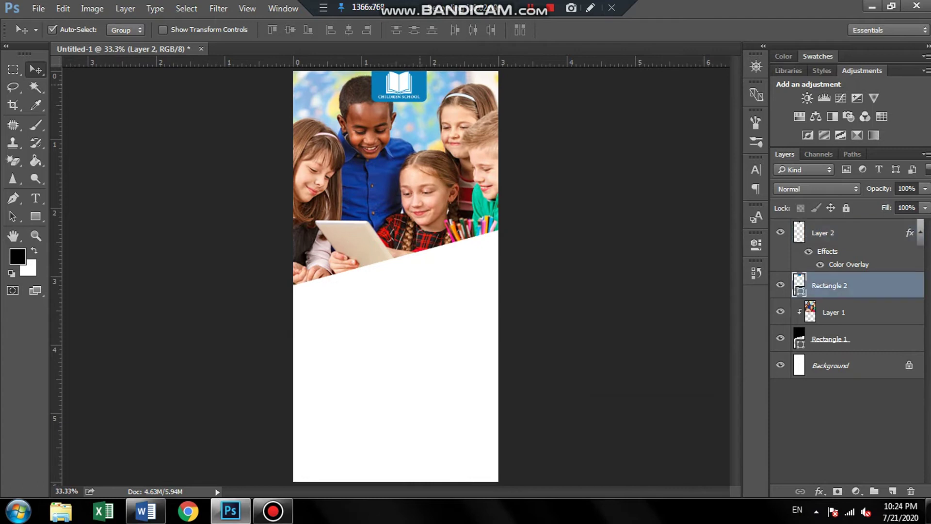
pyautogui.hotkey('ctrl', 't')
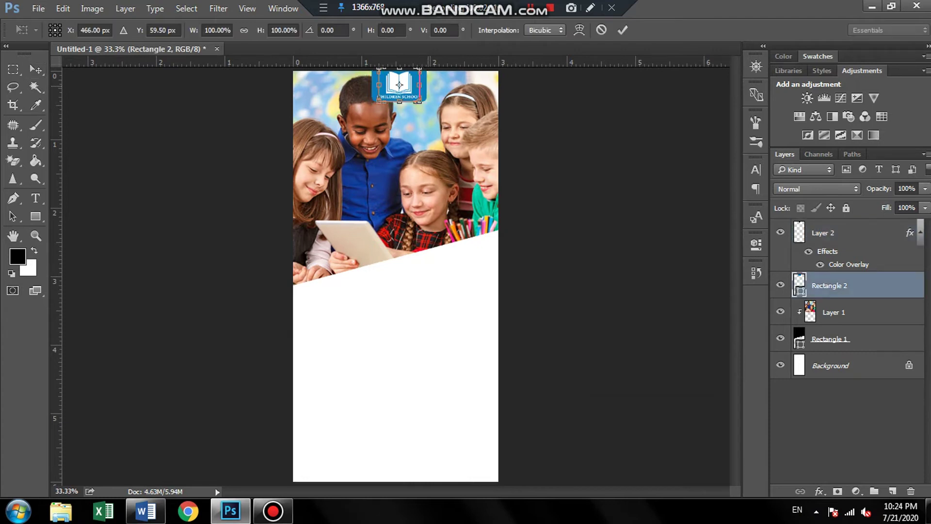
pyautogui.moveTo(427, 85); pyautogui.dragTo(420, 85)
pyautogui.press('Return')
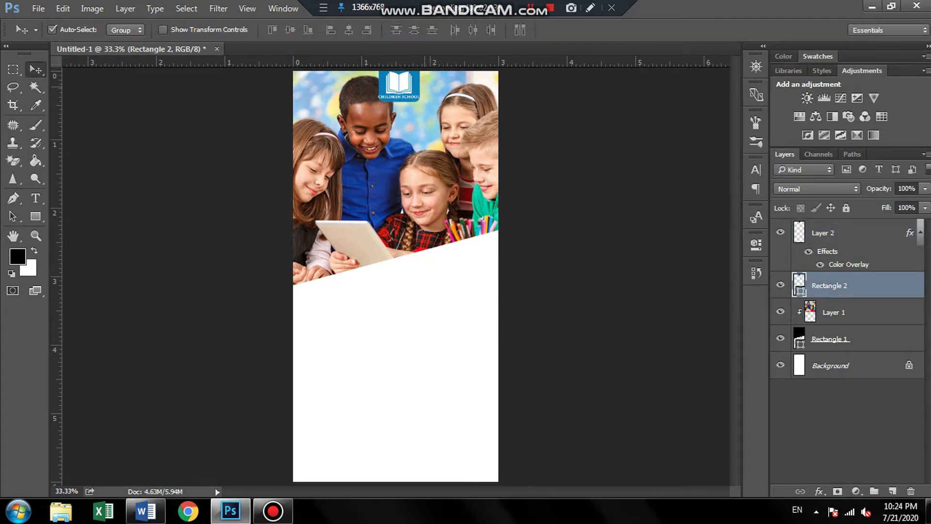
pyautogui.hotkey('ctrl', 't')
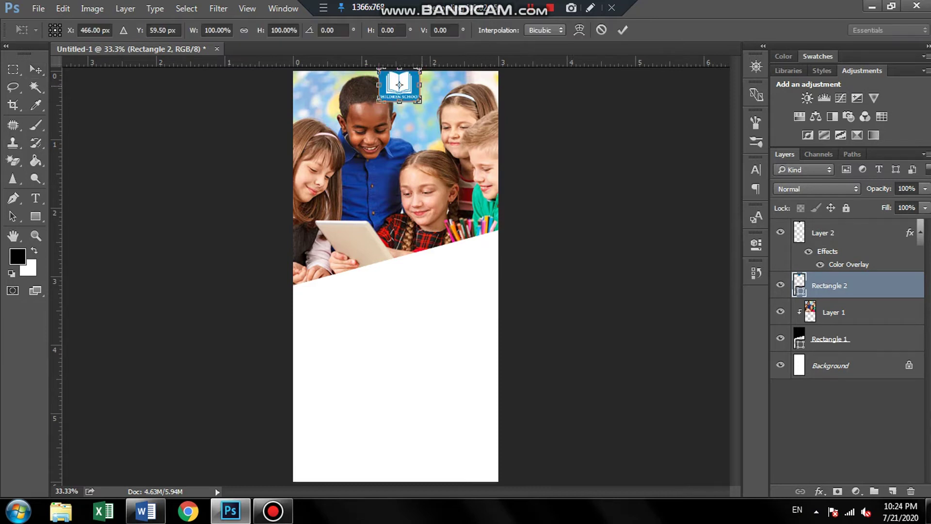
pyautogui.moveTo(421, 85); pyautogui.dragTo(425, 85)
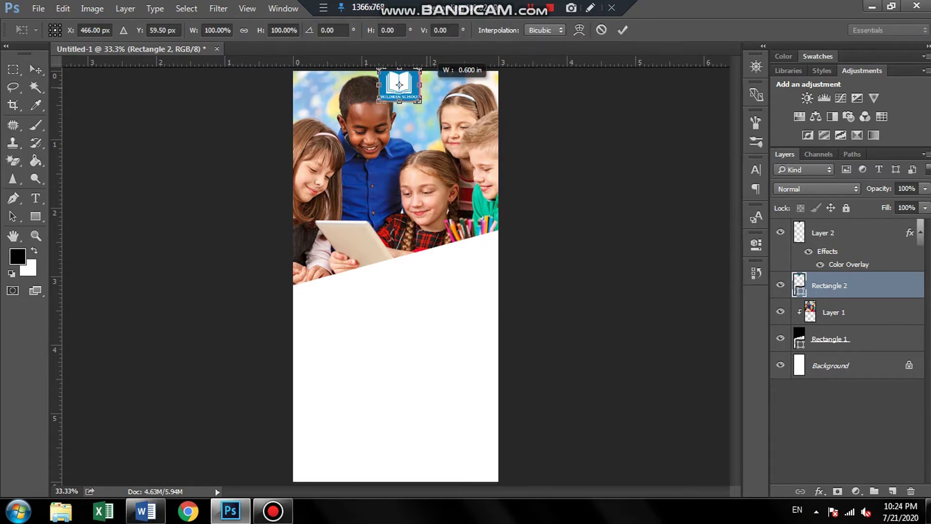
pyautogui.moveTo(420, 85); pyautogui.dragTo(426, 85)
pyautogui.press('Return')
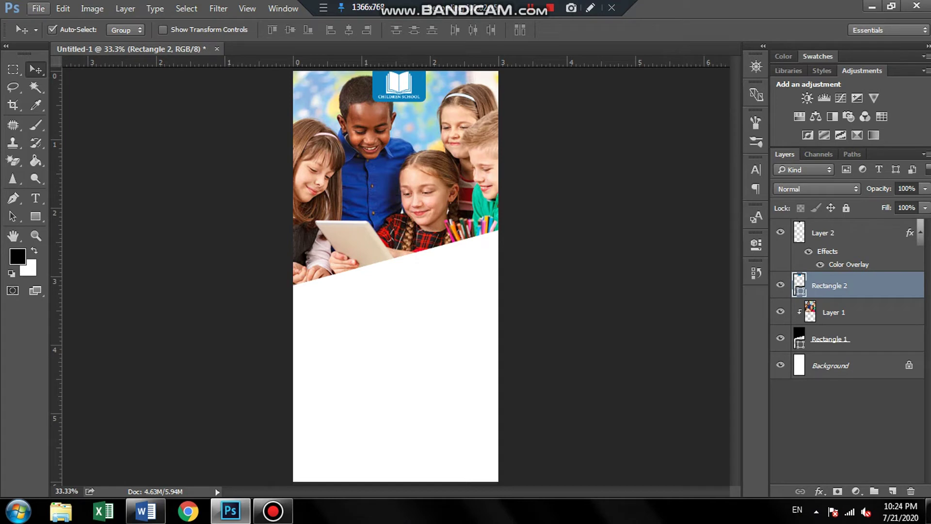
pyautogui.press('u')
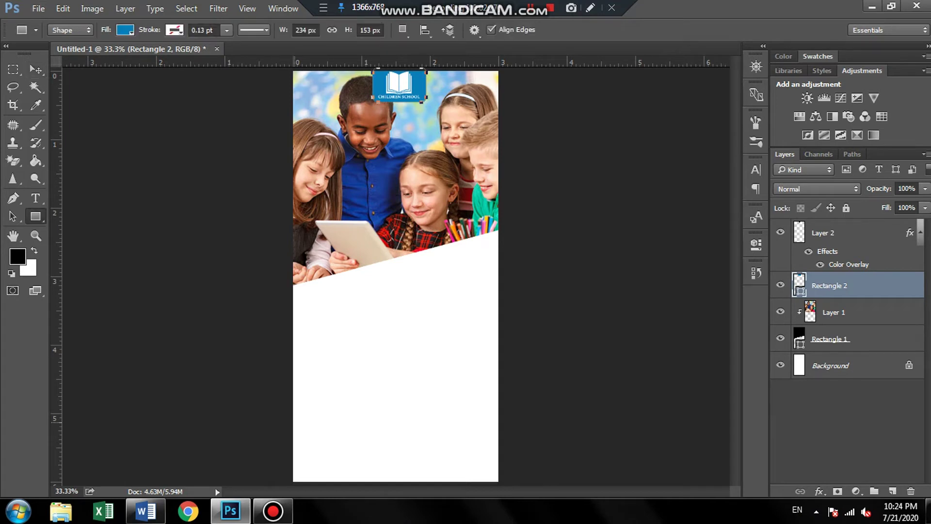
# - Draw a blue rectangle in the bottom-left corner and reshape it into a right triangle
pyautogui.moveTo(293, 420); pyautogui.dragTo(365, 482)
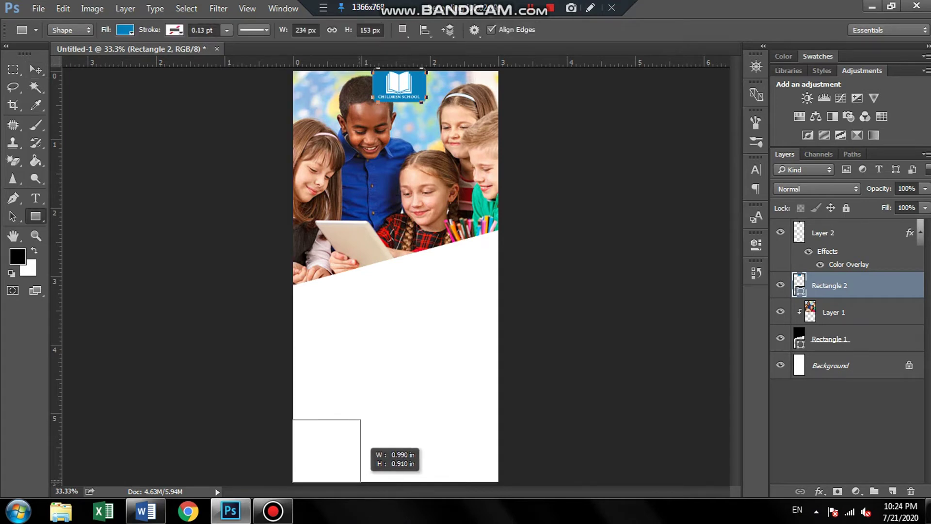
pyautogui.moveTo(365, 482); pyautogui.dragTo(384, 482)
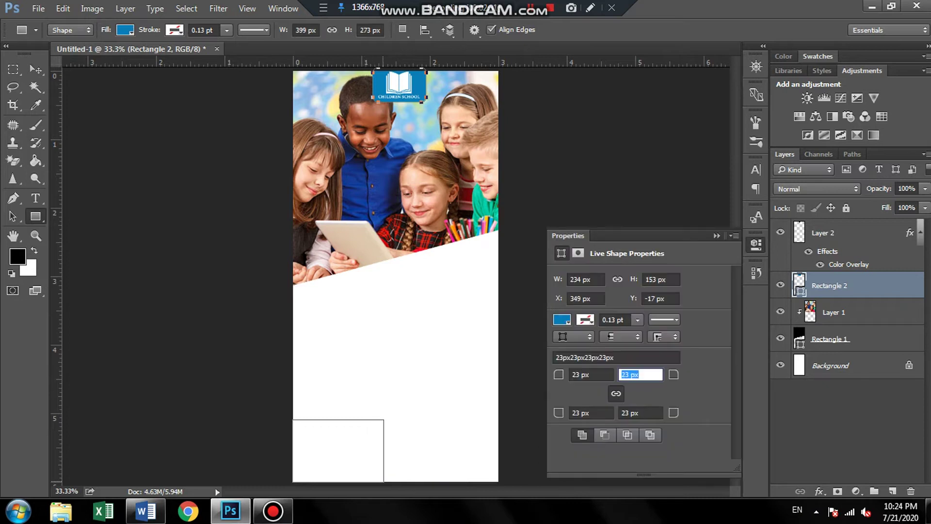
pyautogui.click(717, 235)
pyautogui.hotkey('ctrl', 't')
pyautogui.rightClick(374, 429)
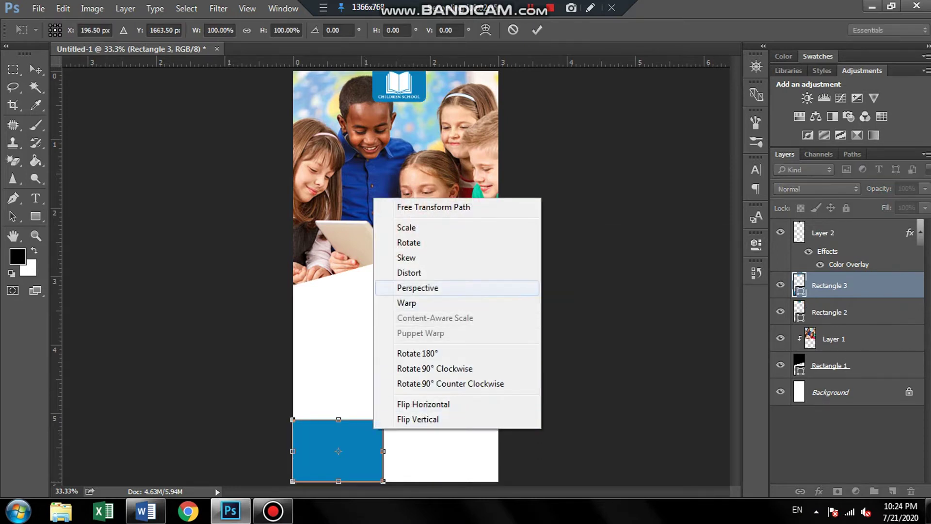
pyautogui.click(406, 257)
pyautogui.moveTo(383, 419); pyautogui.dragTo(293, 419)
pyautogui.press('Return')
# - Make the blue triangle taller and wider, then duplicate it as Rectangle 3 copy
pyautogui.press('Return')
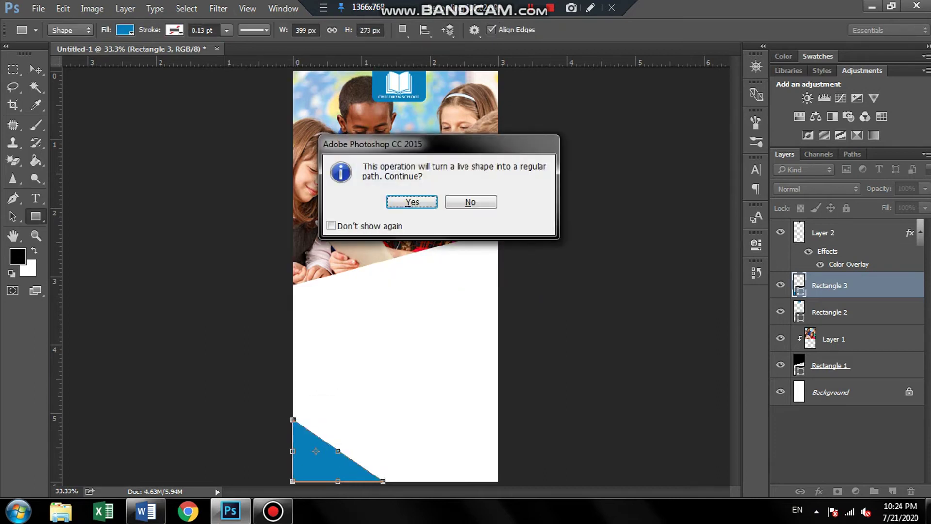
pyautogui.press('Return')
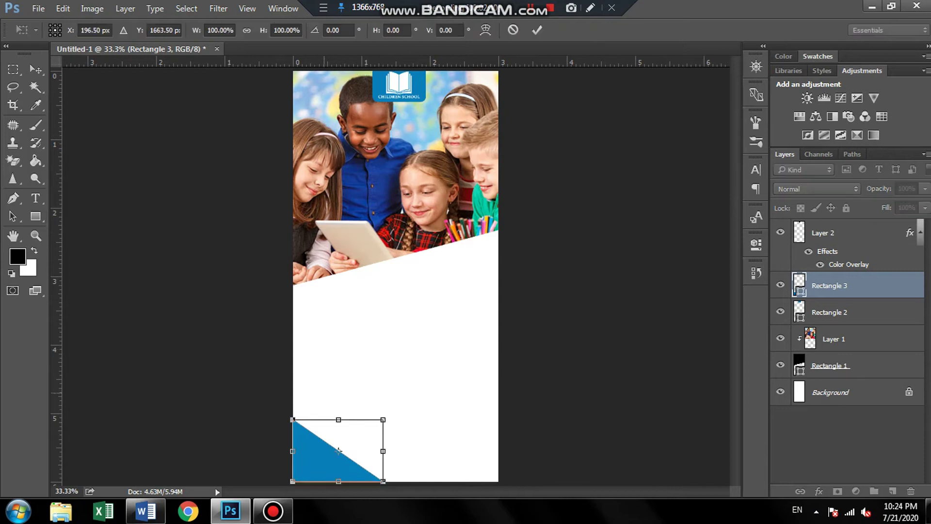
pyautogui.moveTo(339, 420); pyautogui.dragTo(338, 412)
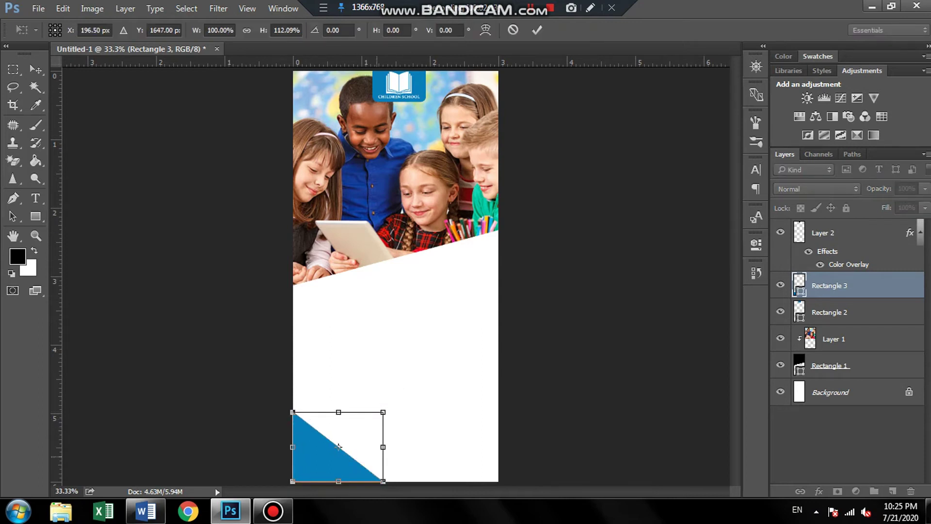
pyautogui.moveTo(383, 447); pyautogui.dragTo(395, 447)
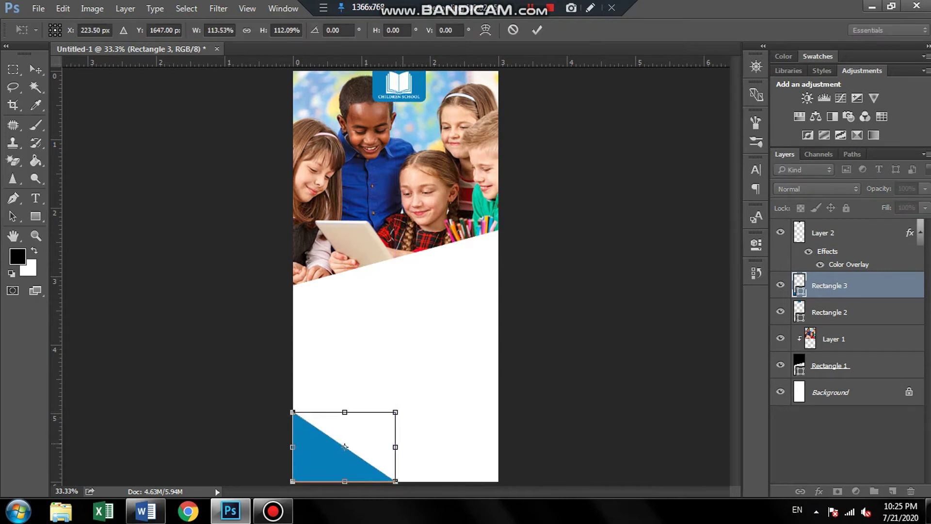
pyautogui.press('Return')
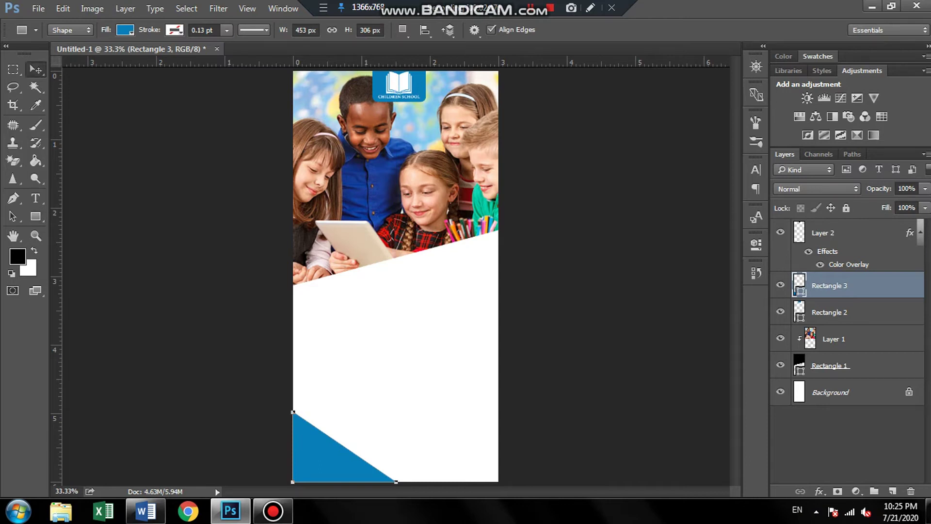
pyautogui.press('v')
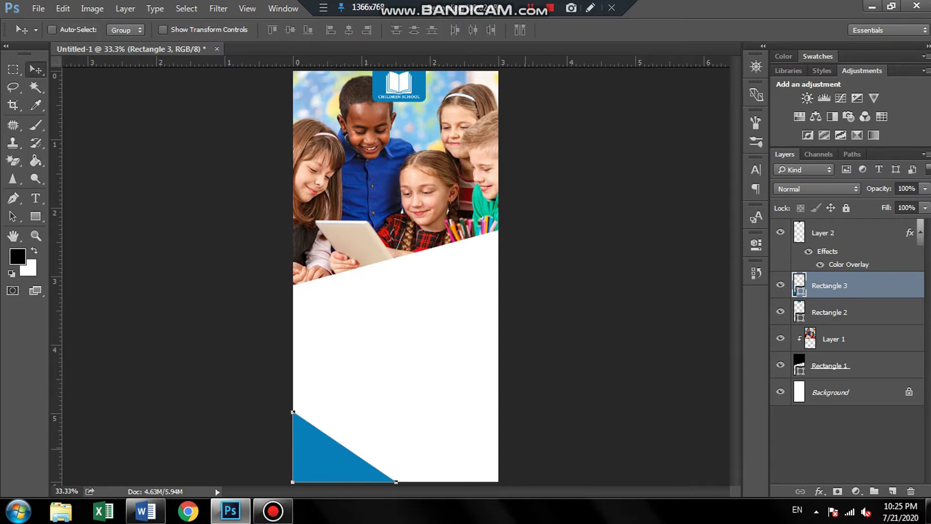
pyautogui.hotkey('ctrl', 'j')
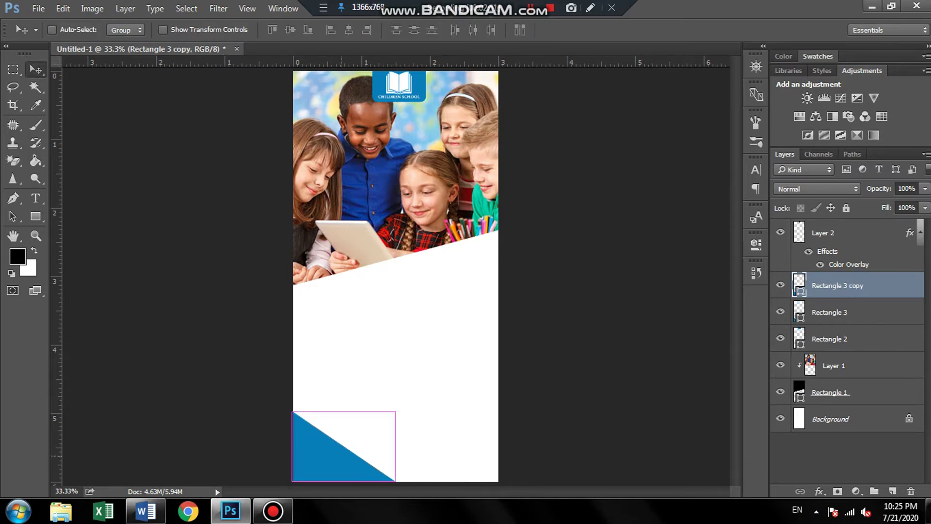
# - Flip the triangle copy horizontally and stretch it to the flyer's right edge
pyautogui.hotkey('ctrl', 't')
pyautogui.rightClick(341, 455)
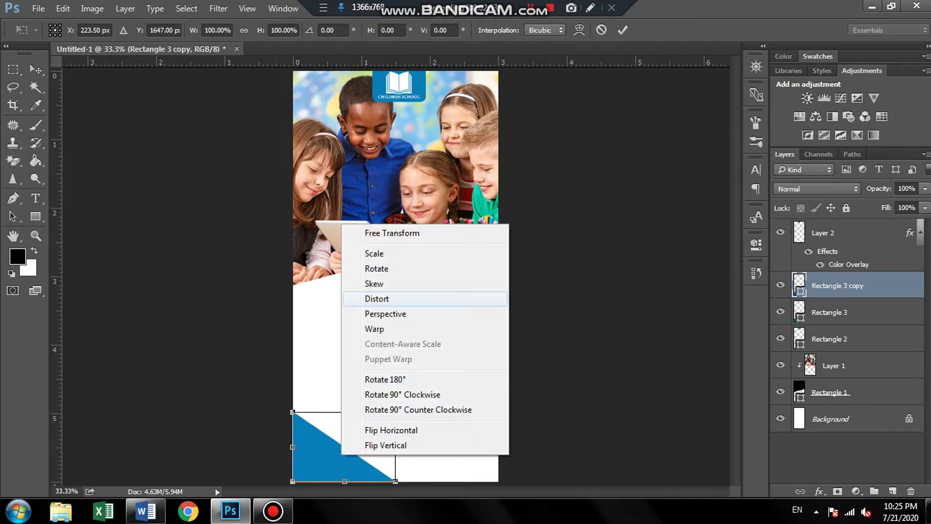
pyautogui.click(391, 431)
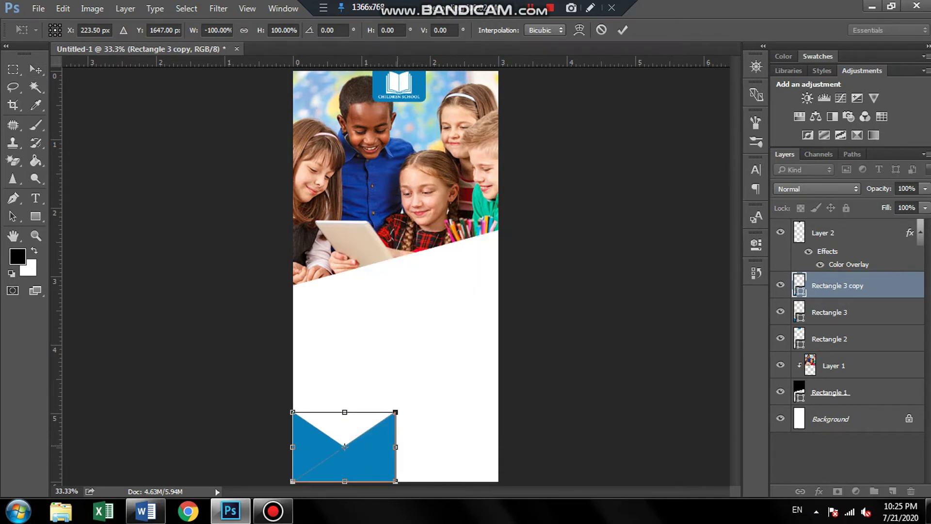
pyautogui.moveTo(396, 412); pyautogui.dragTo(498, 412)
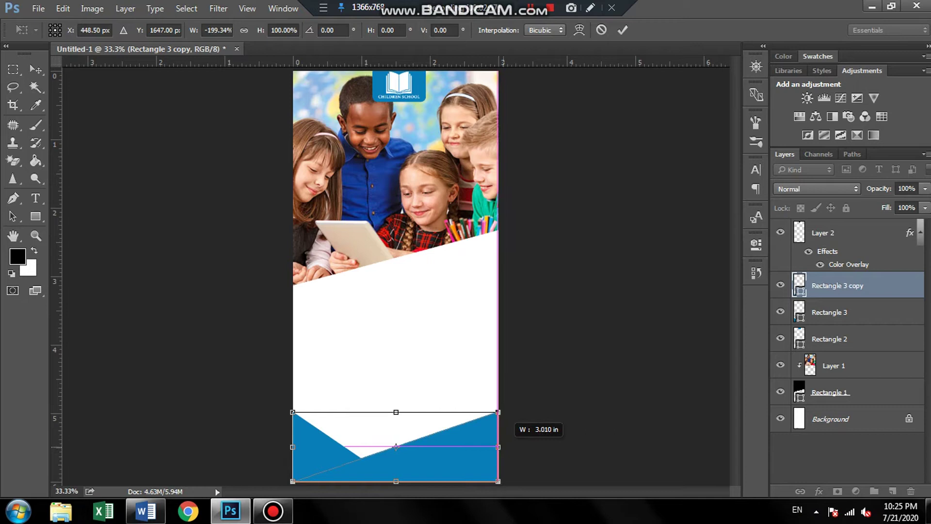
pyautogui.moveTo(498, 447); pyautogui.dragTo(498, 447)
pyautogui.press('Return')
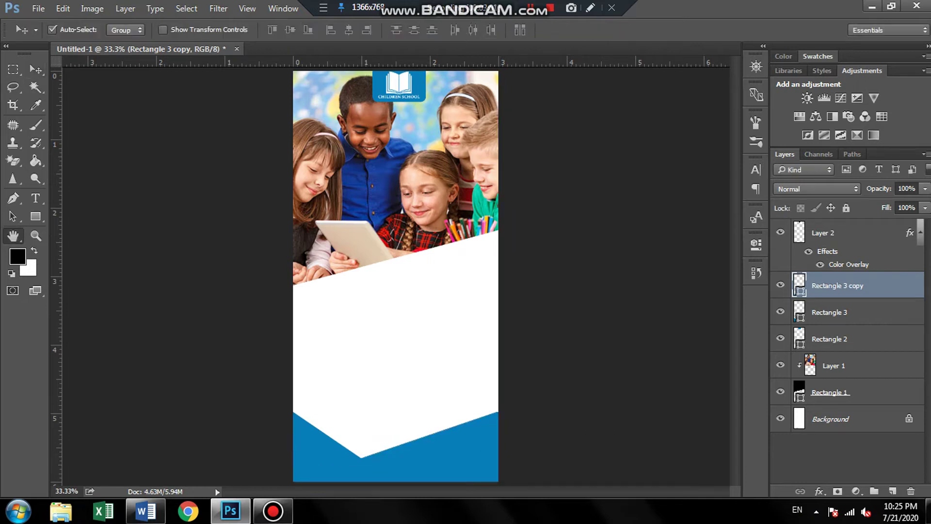
# - Tint the flipped triangle dark blue with a #044b70 Color Overlay
pyautogui.doubleClick(873, 285)
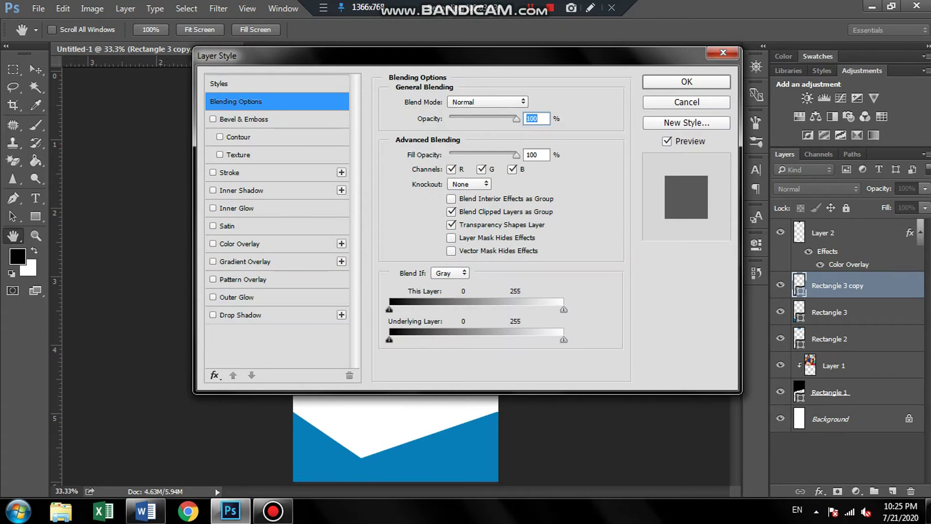
pyautogui.click(240, 243)
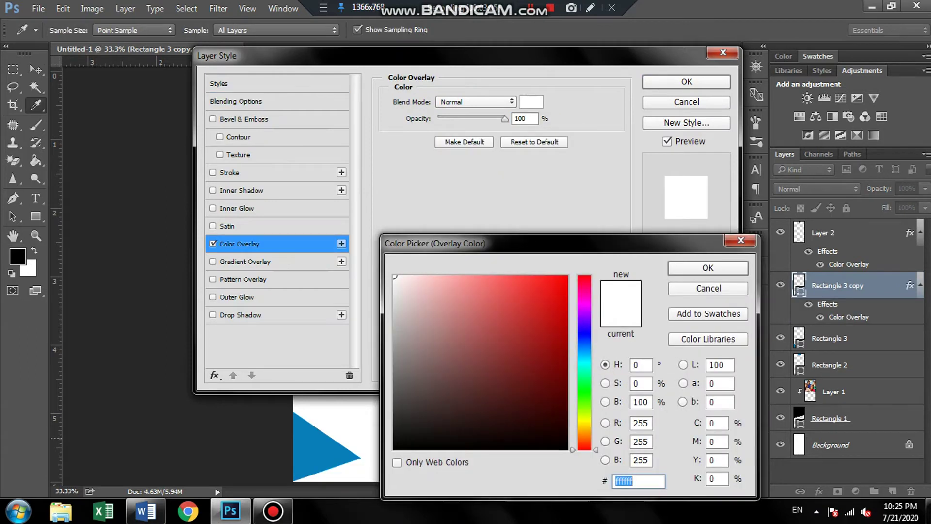
pyautogui.write('097eba')
pyautogui.press('BackSpace')
pyautogui.press('BackSpace')
pyautogui.press('BackSpace')
pyautogui.write('044b')
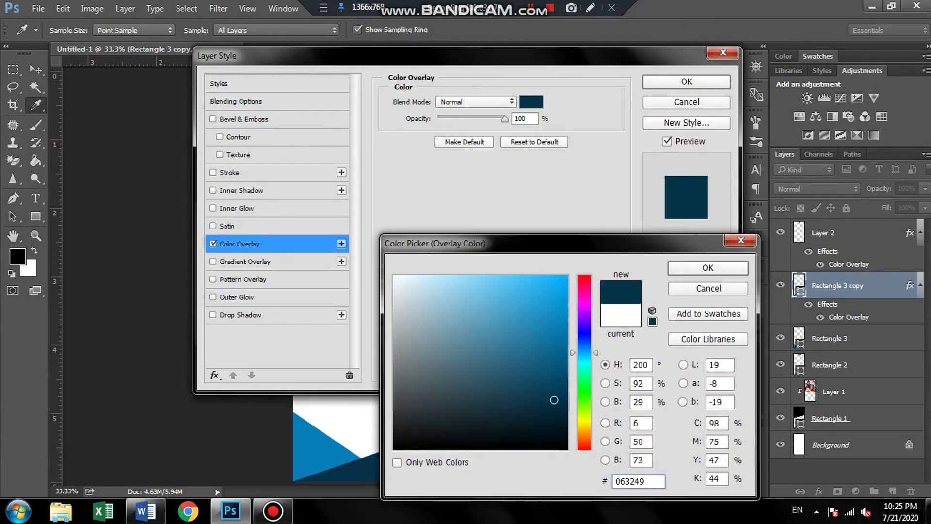
pyautogui.write('70')
pyautogui.press('Return')
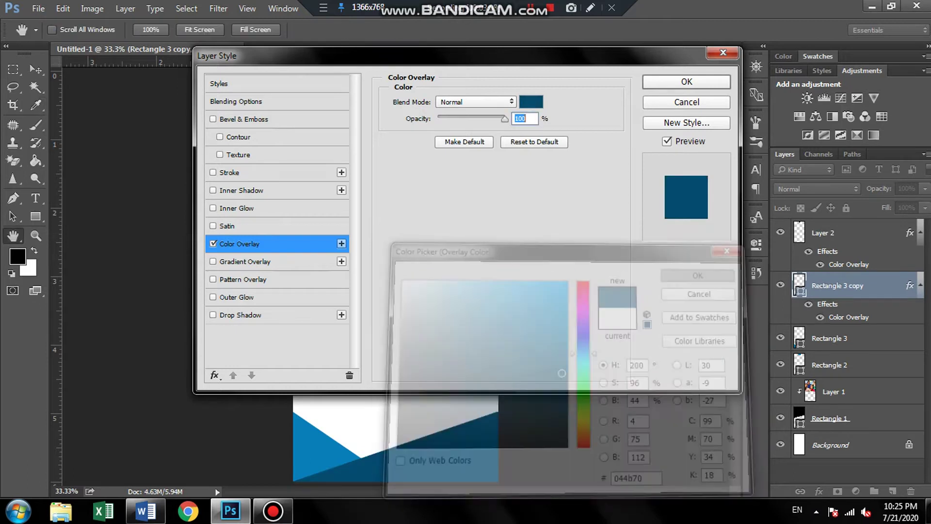
pyautogui.press('Return')
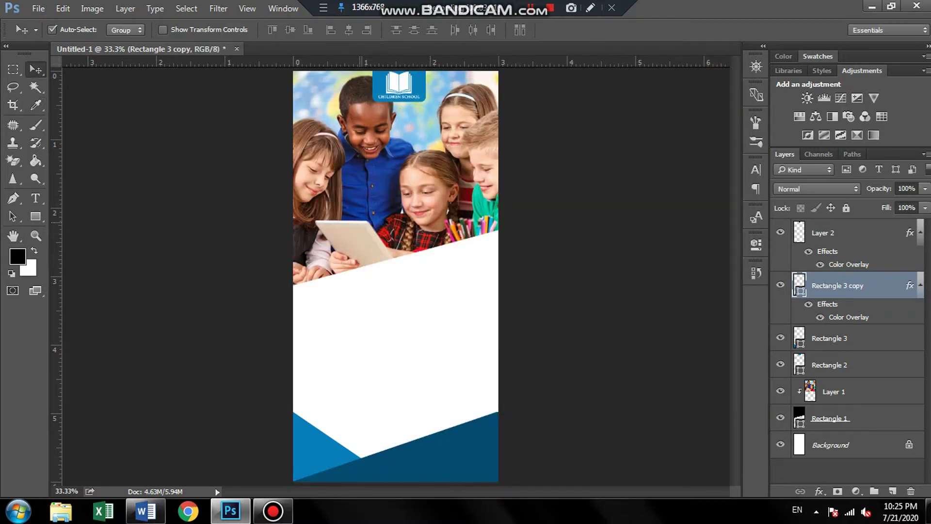
pyautogui.click(388, 173)
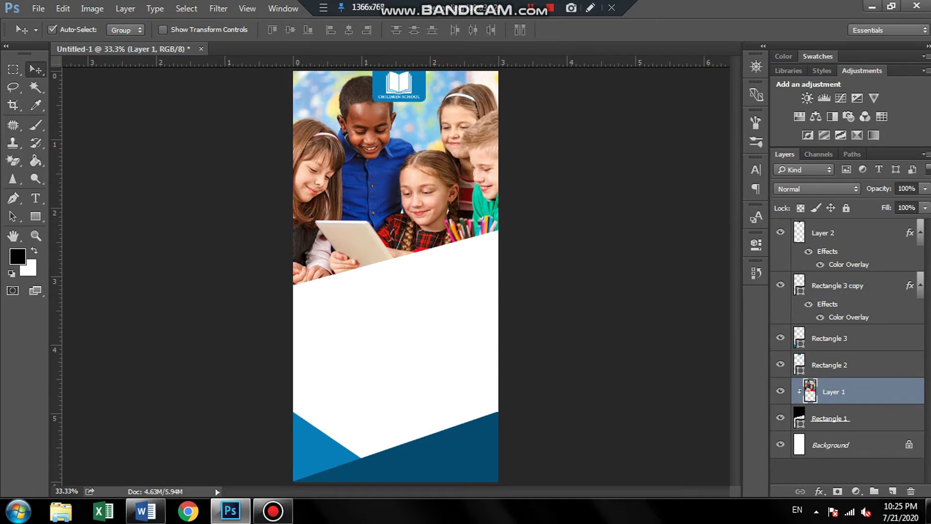
# - Give Rectangle 1 a drop shadow: distance 14 px, spread 13%, size 24 px
pyautogui.click(864, 418)
pyautogui.doubleClick(883, 418)
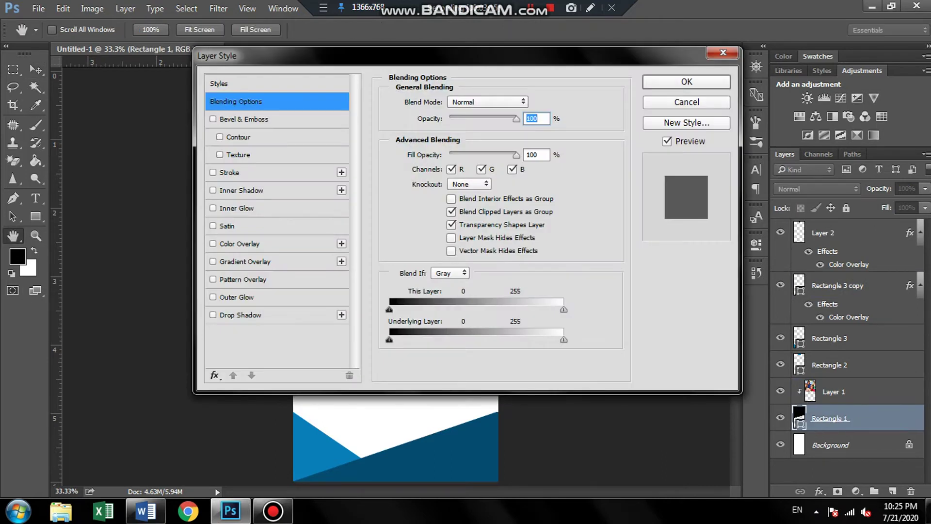
pyautogui.moveTo(271, 55)
pyautogui.mouseDown()
pyautogui.moveTo(390, 173)
pyautogui.moveTo(392, 292)
pyautogui.mouseUp()
pyautogui.click(358, 433)
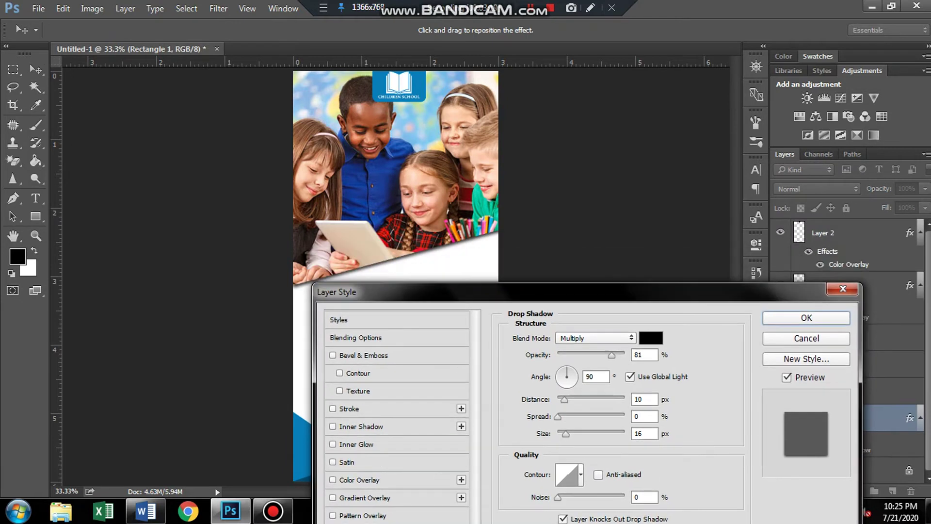
pyautogui.moveTo(564, 399); pyautogui.dragTo(567, 399)
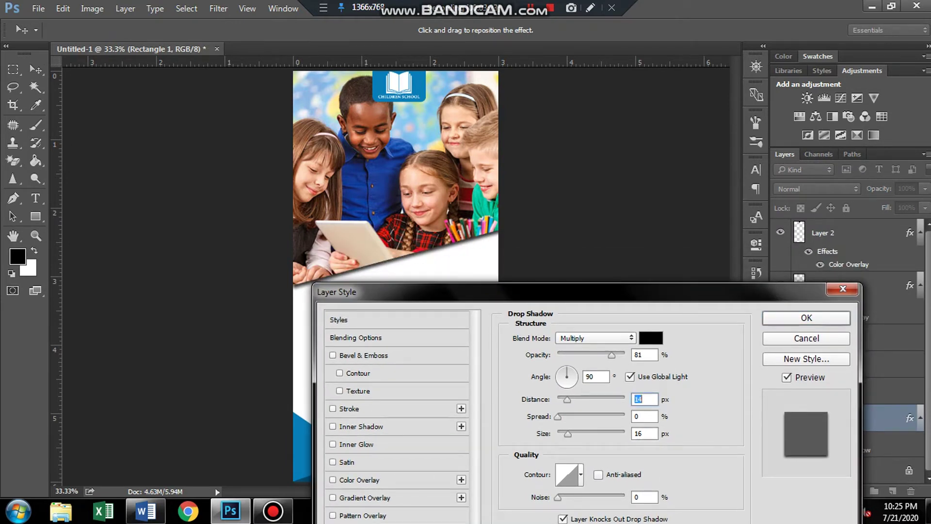
pyautogui.moveTo(567, 433); pyautogui.dragTo(568, 434)
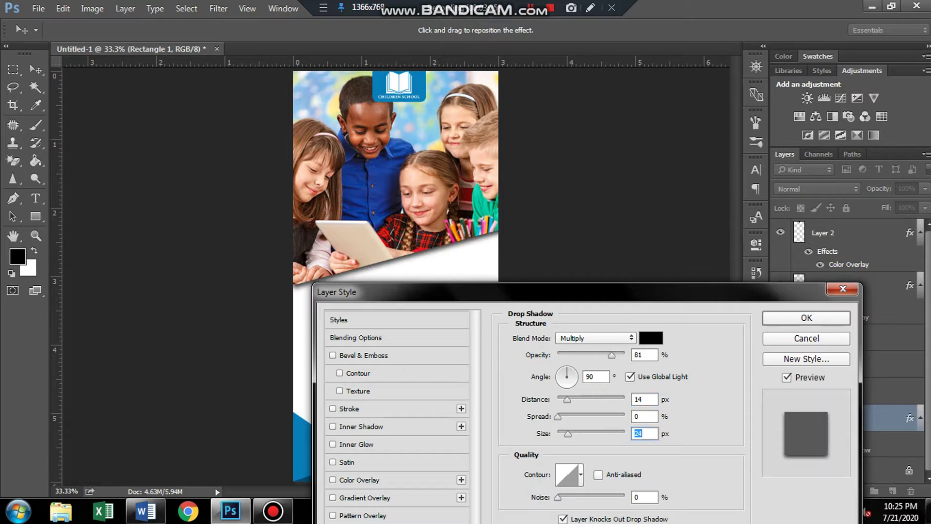
pyautogui.moveTo(558, 416); pyautogui.dragTo(566, 416)
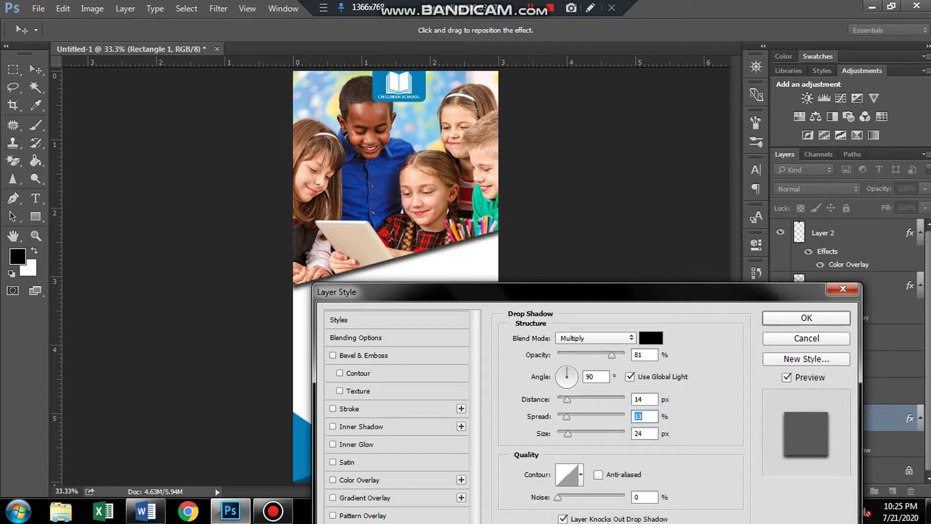
pyautogui.press('Return')
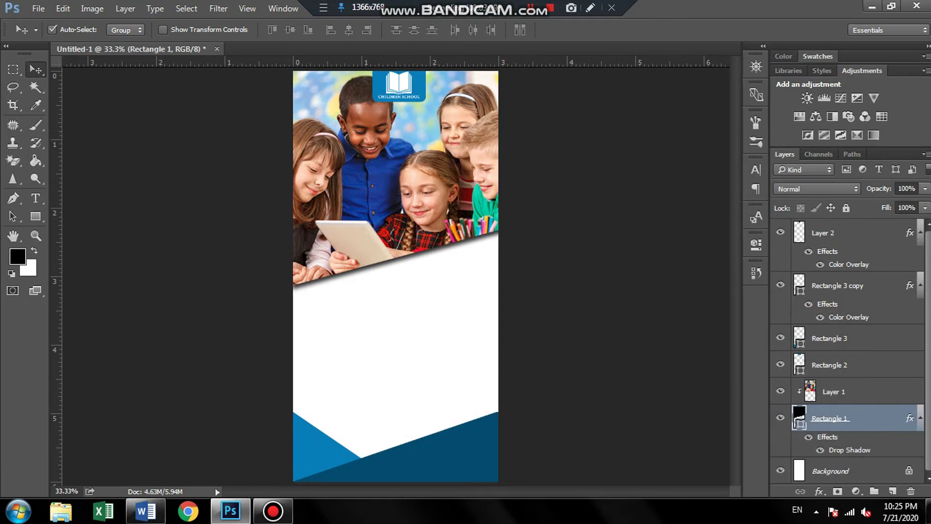
# - Draw a wide rectangle over the photo's slanted lower edge and fill it blue
pyautogui.press('u')
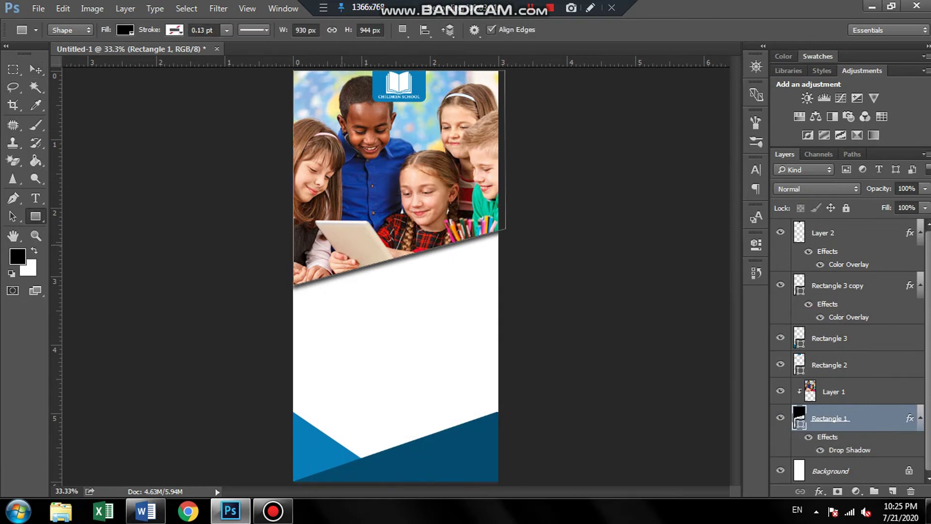
pyautogui.moveTo(325, 246); pyautogui.dragTo(461, 289)
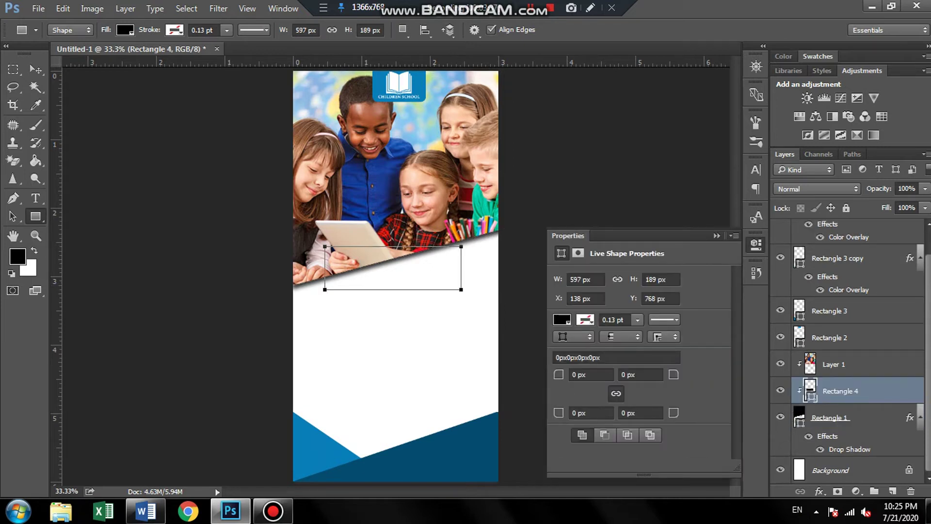
pyautogui.click(562, 319)
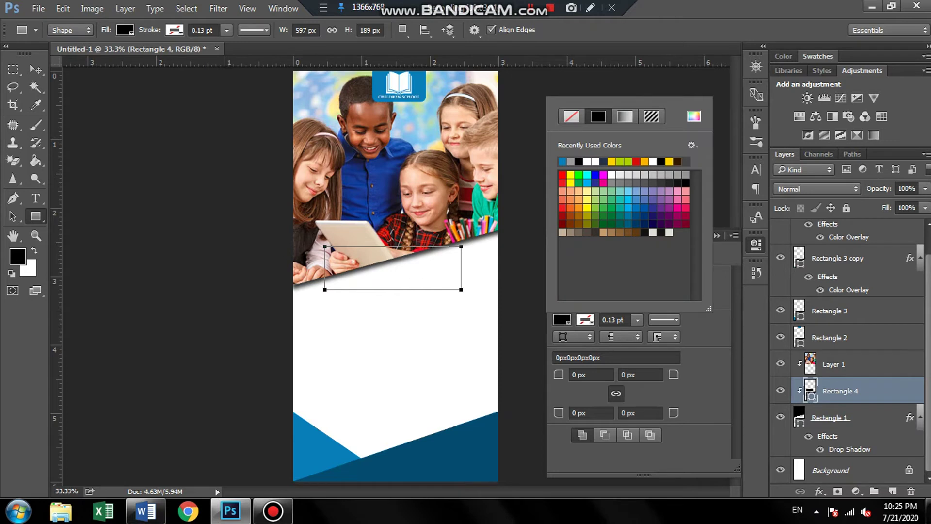
pyautogui.click(562, 162)
pyautogui.press('v')
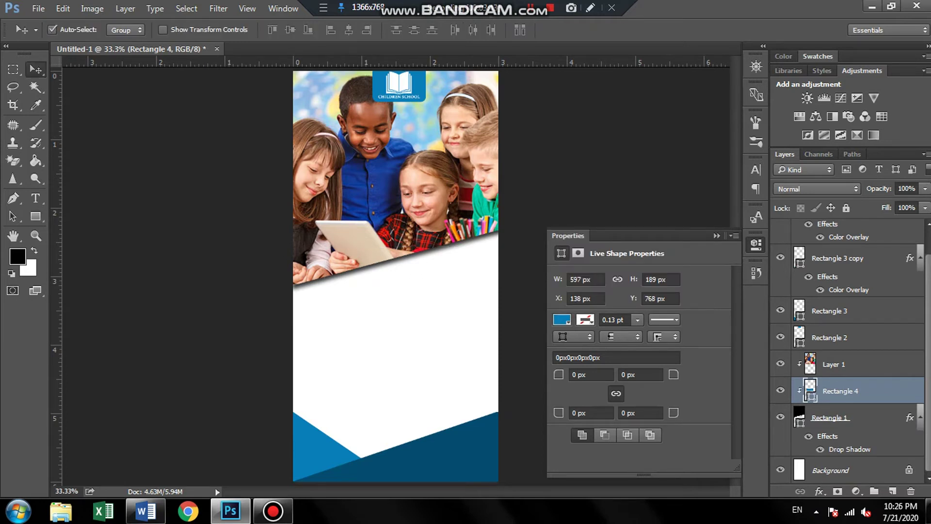
# - Move Rectangle 4 to the top of the layer stack and nudge it under the photo
pyautogui.click(717, 235)
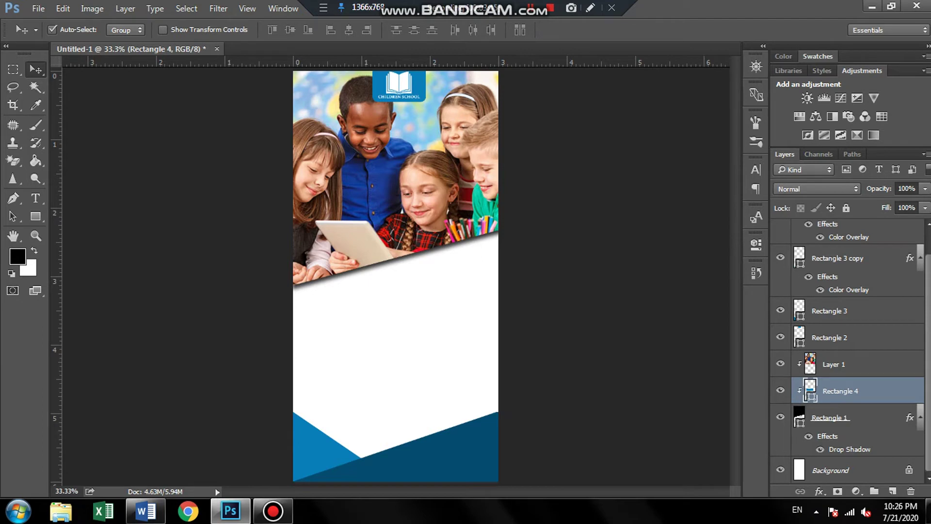
pyautogui.moveTo(841, 391)
pyautogui.mouseDown()
pyautogui.moveTo(839, 233)
pyautogui.moveTo(825, 233)
pyautogui.mouseUp()
pyautogui.moveTo(409, 242); pyautogui.dragTo(412, 231)
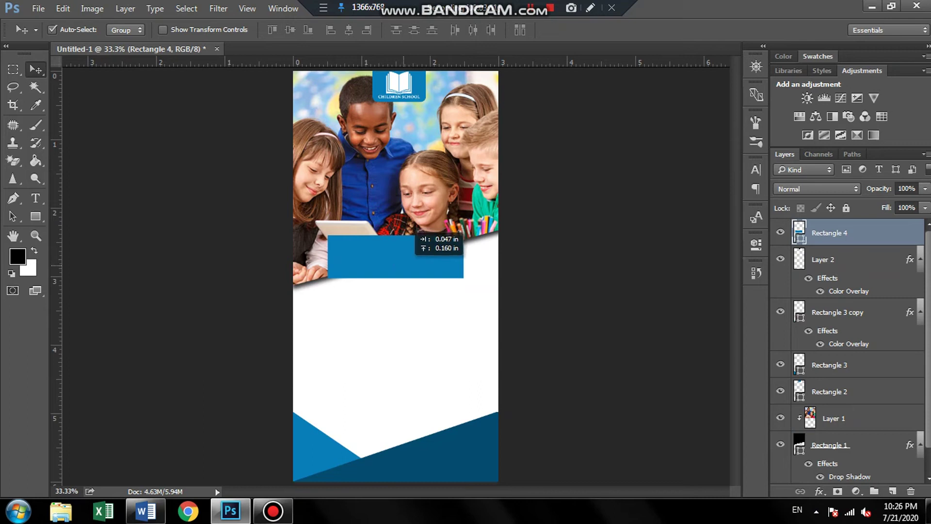
pyautogui.moveTo(413, 231); pyautogui.dragTo(414, 231)
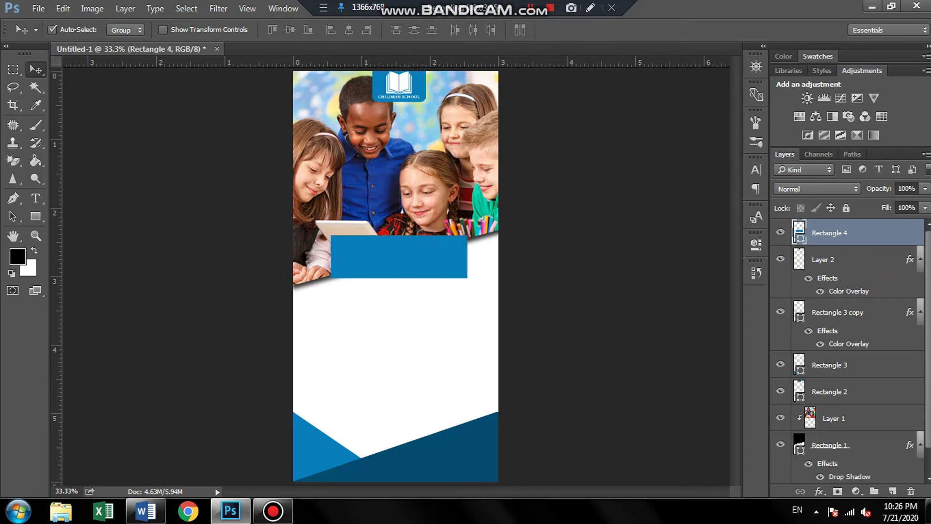
pyautogui.scroll(-1, 848, 359)
# - Duplicate Rectangle 4 and change the original rectangle's fill to black
pyautogui.click(921, 286)
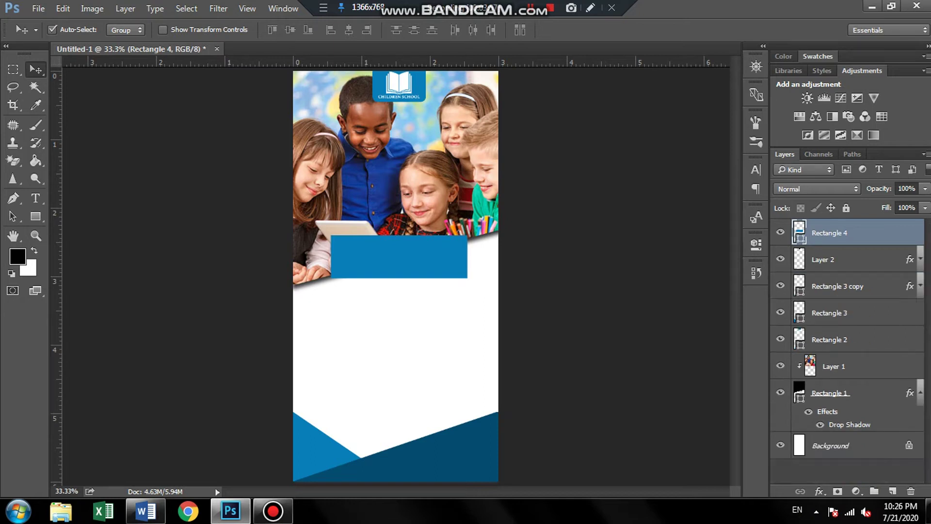
pyautogui.click(920, 286)
pyautogui.hotkey('ctrl', 'j')
pyautogui.hotkey('alt', '[')
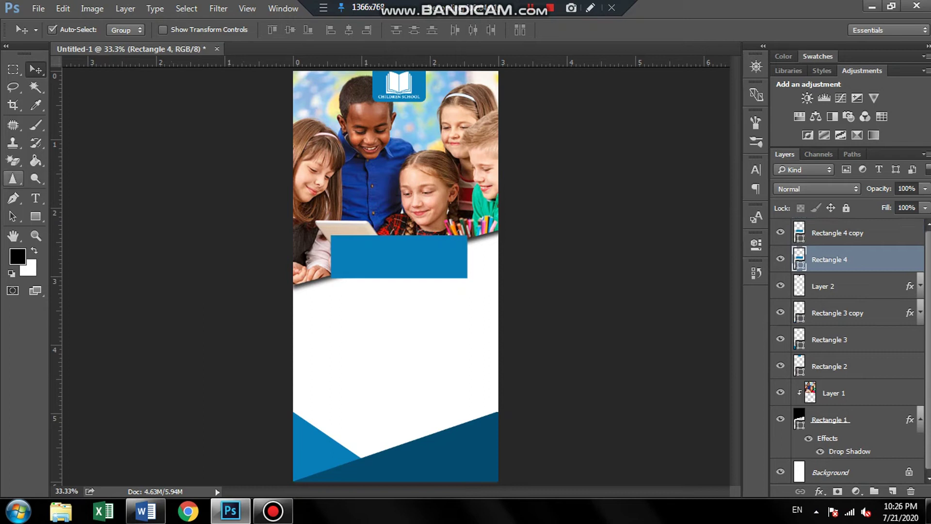
pyautogui.click(36, 216)
pyautogui.click(125, 30)
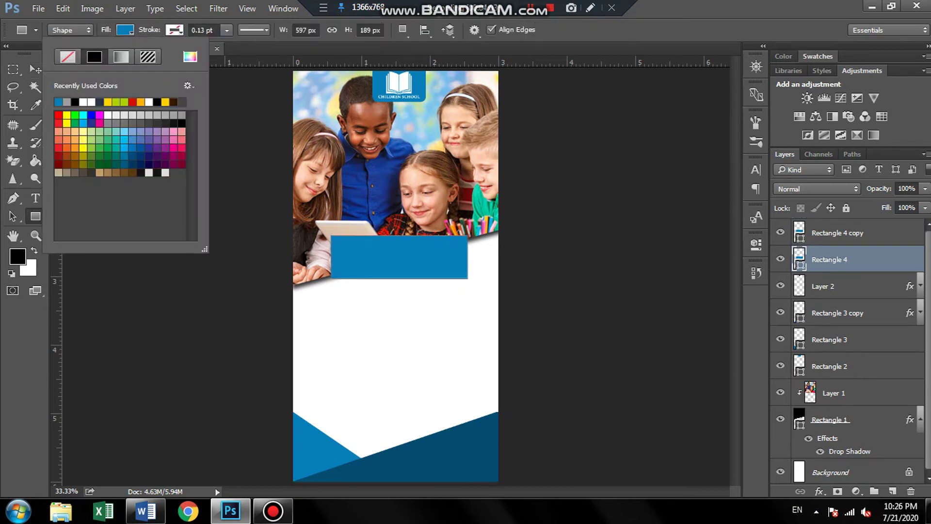
pyautogui.click(75, 102)
pyautogui.press('v')
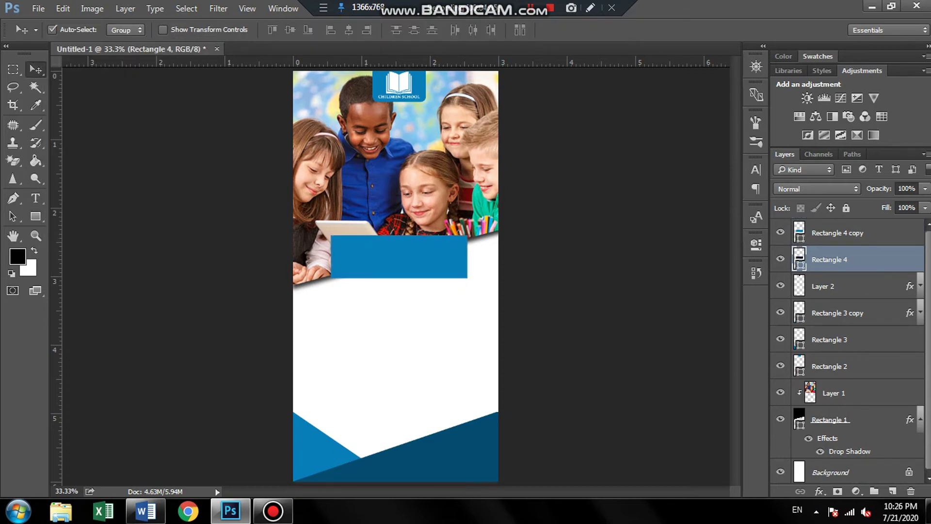
# - Warp the black rectangle so its bottom edge curves into an arc under the blue bar
pyautogui.hotkey('ctrl', 't')
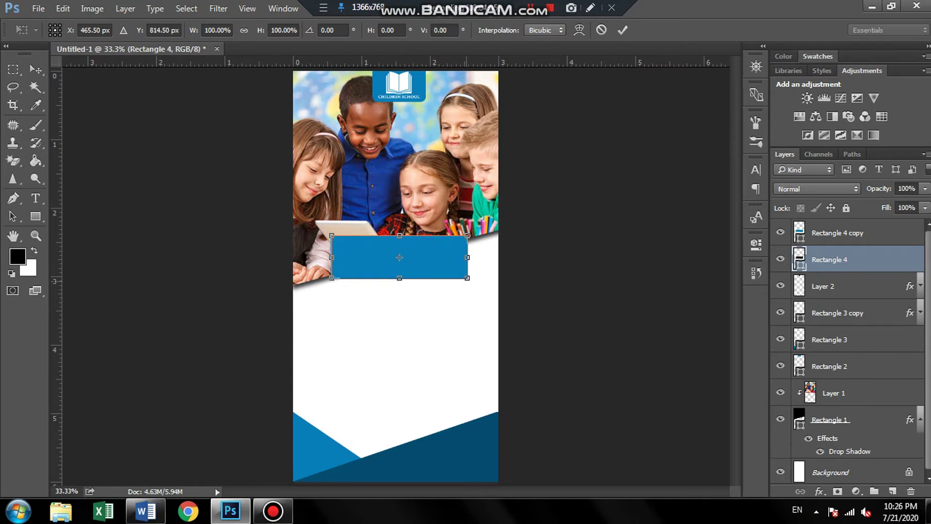
pyautogui.rightClick(435, 256)
pyautogui.click(461, 363)
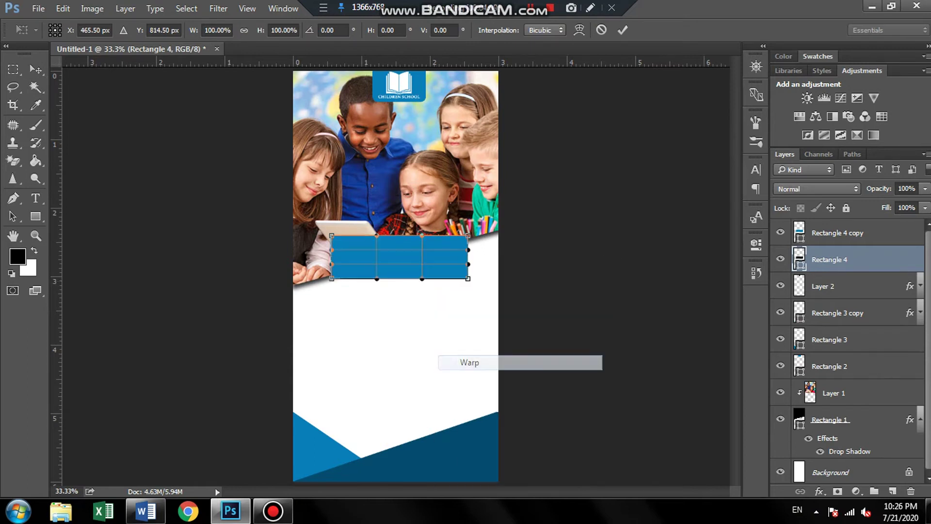
pyautogui.moveTo(468, 279); pyautogui.dragTo(462, 288)
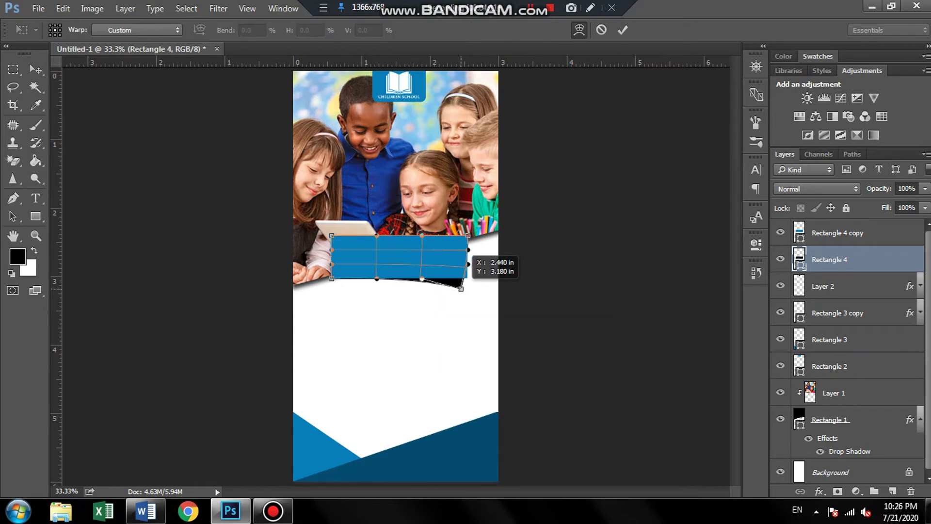
pyautogui.moveTo(332, 279); pyautogui.dragTo(337, 286)
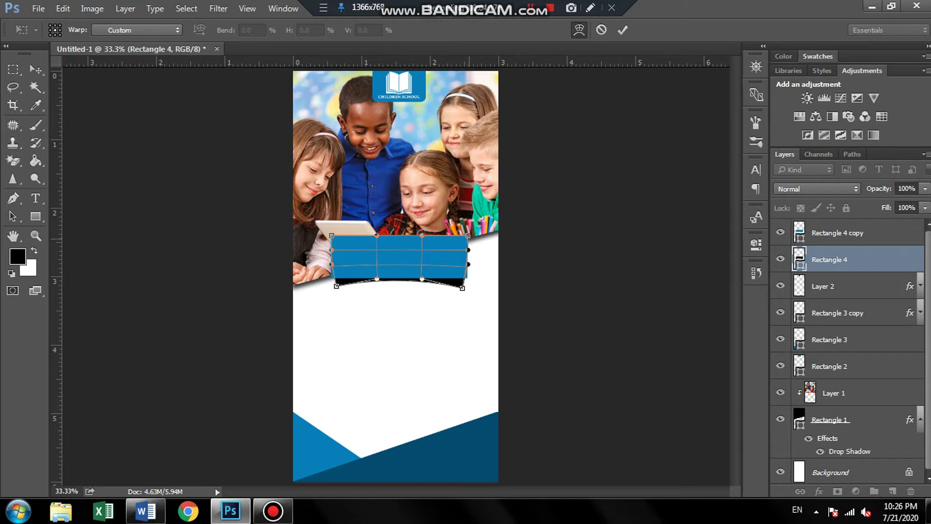
pyautogui.moveTo(461, 244)
pyautogui.mouseDown()
pyautogui.moveTo(427, 256)
pyautogui.moveTo(396, 228)
pyautogui.mouseUp()
pyautogui.press('Return')
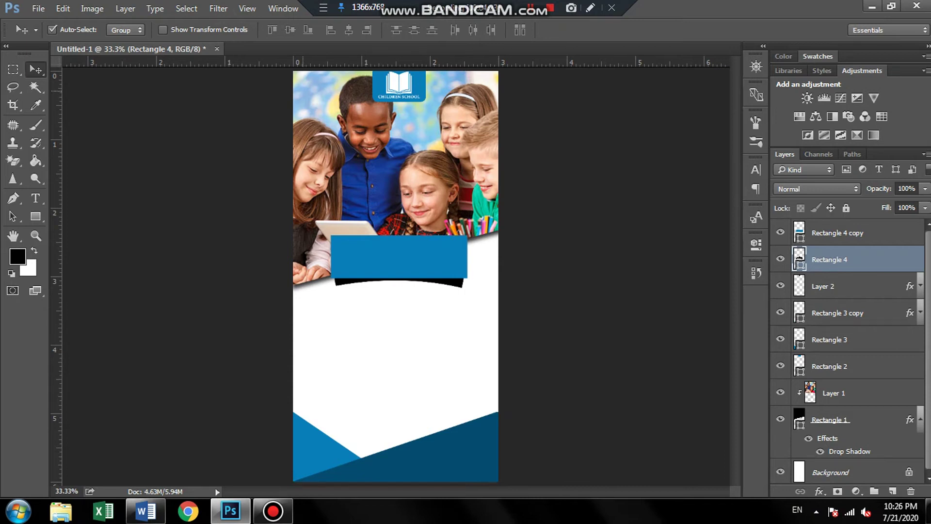
pyautogui.click(218, 8)
pyautogui.moveTo(225, 159)
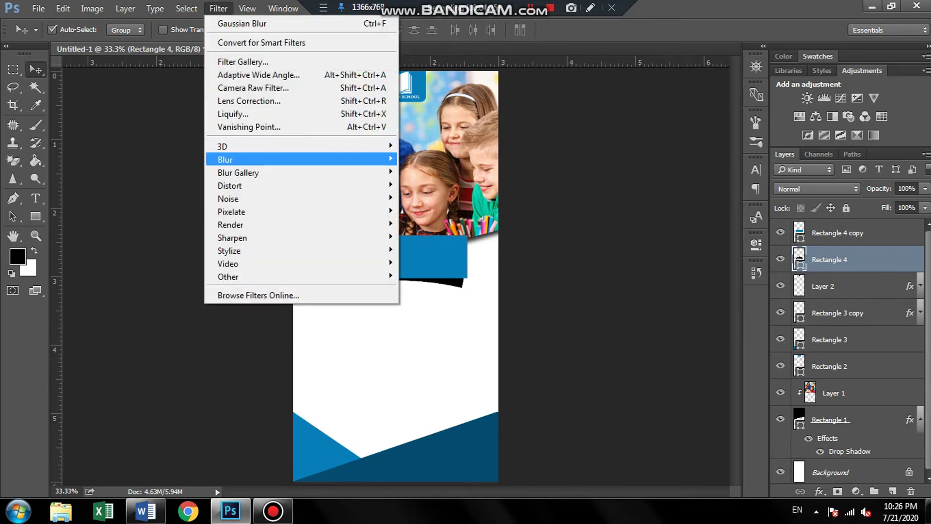
# - Rasterize the black arc, blur it with a 7.6 px Gaussian Blur, and set opacity to 80%
pyautogui.click(437, 211)
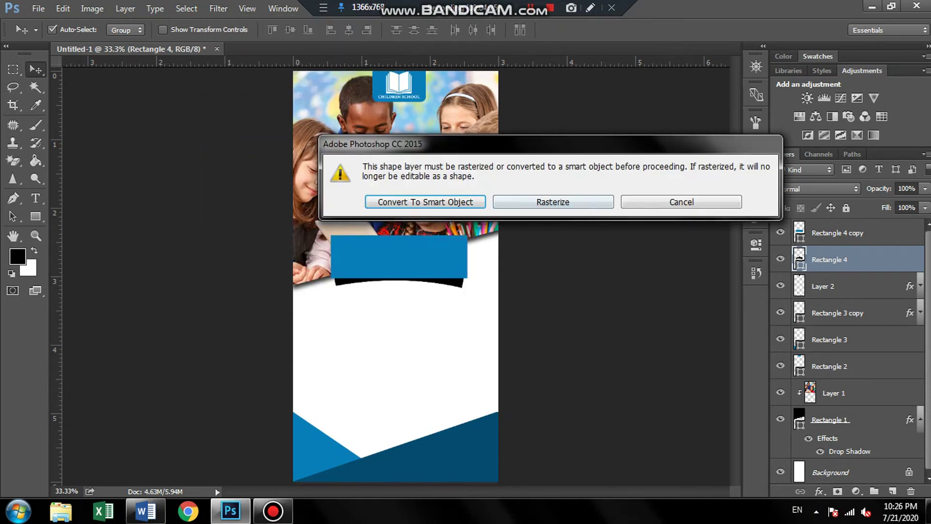
pyautogui.click(553, 199)
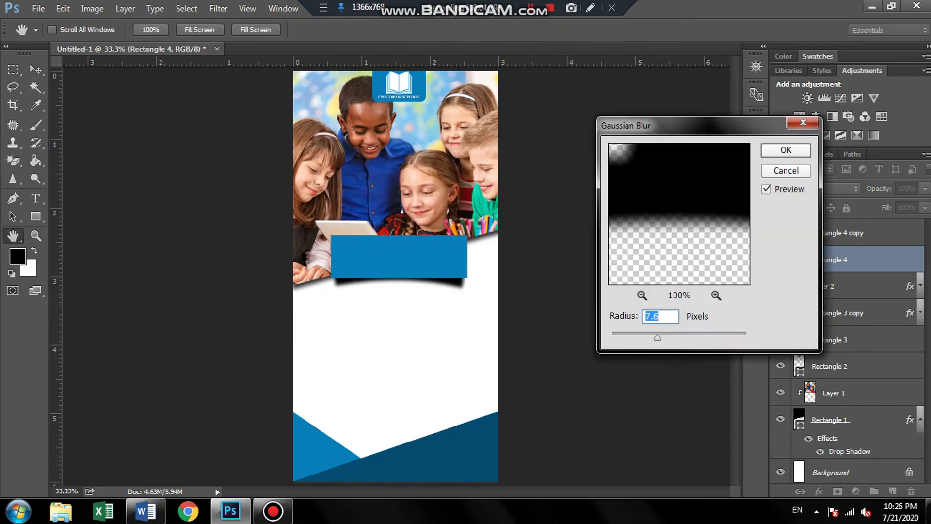
pyautogui.press('Return')
pyautogui.moveTo(925, 188)
pyautogui.mouseDown()
pyautogui.moveTo(904, 203)
pyautogui.moveTo(912, 204)
pyautogui.mouseUp()
# - Add a text line reading 'Admissions Opne' below the blue bar
pyautogui.click(35, 198)
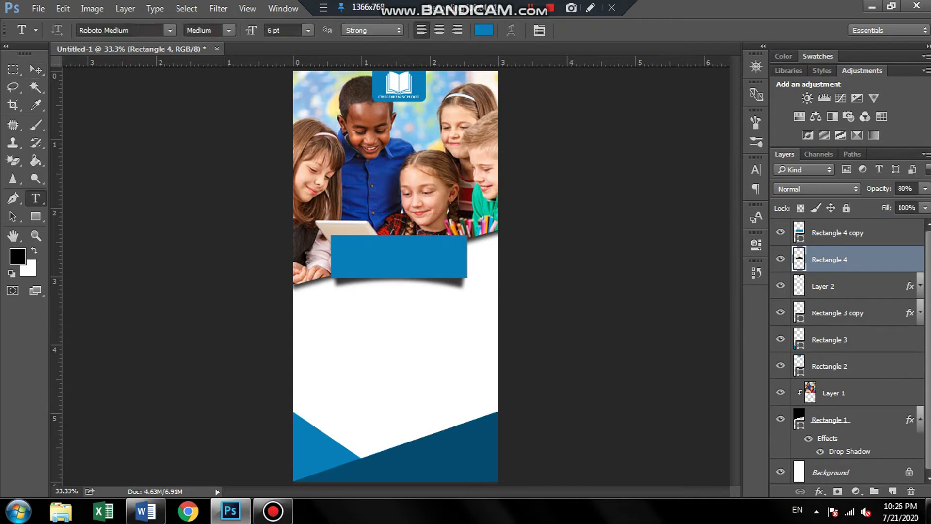
pyautogui.hotkey('alt', ']')
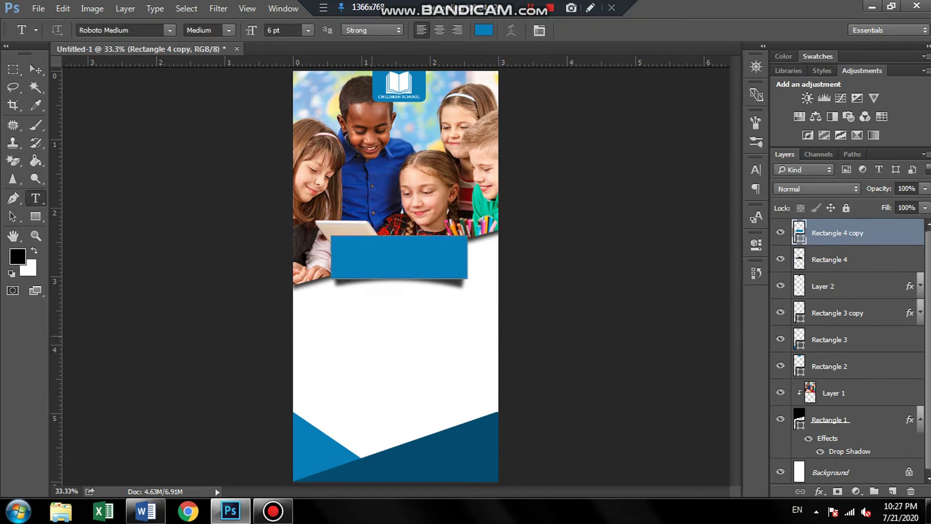
pyautogui.click(353, 330)
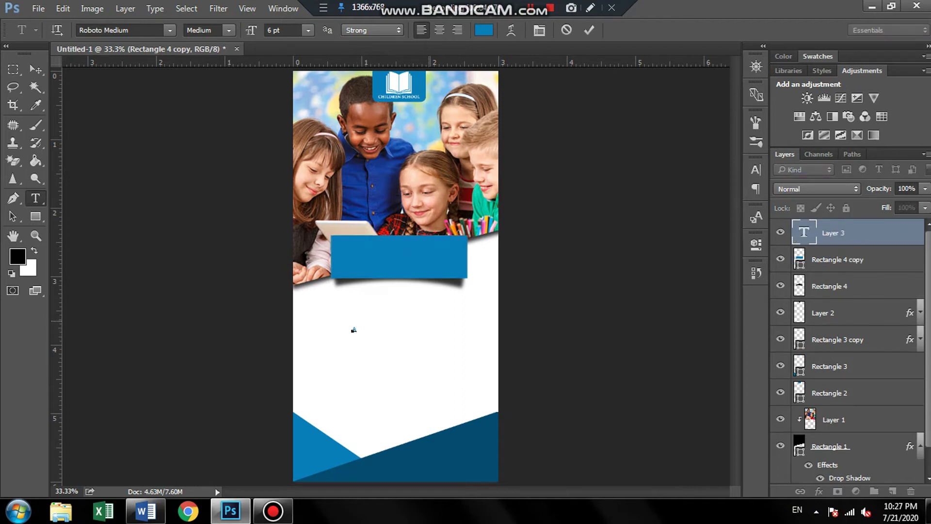
pyautogui.write('Adm')
pyautogui.write('issions ')
pyautogui.write('Opne')
pyautogui.hotkey('ctrl', 'a')
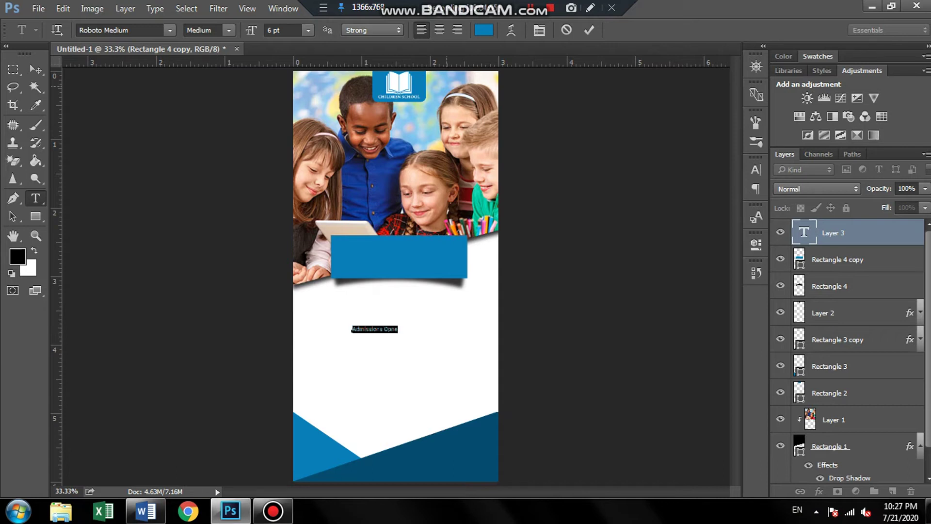
pyautogui.hotkey('ctrl', 'Return')
# - Enlarge the 'Admissions Opne' text to 14.62 pt and colour it white (#ffffff)
pyautogui.press('v')
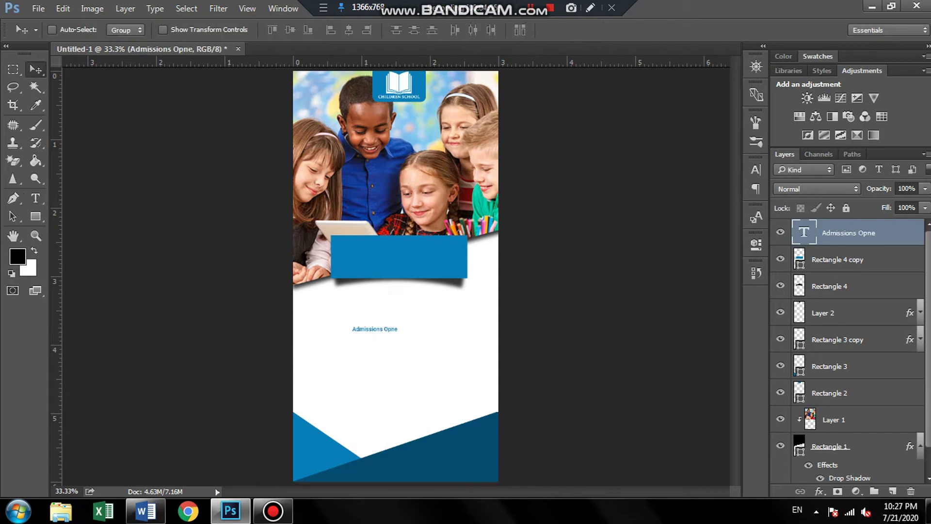
pyautogui.hotkey('ctrl', 't')
pyautogui.moveTo(398, 333); pyautogui.dragTo(430, 337)
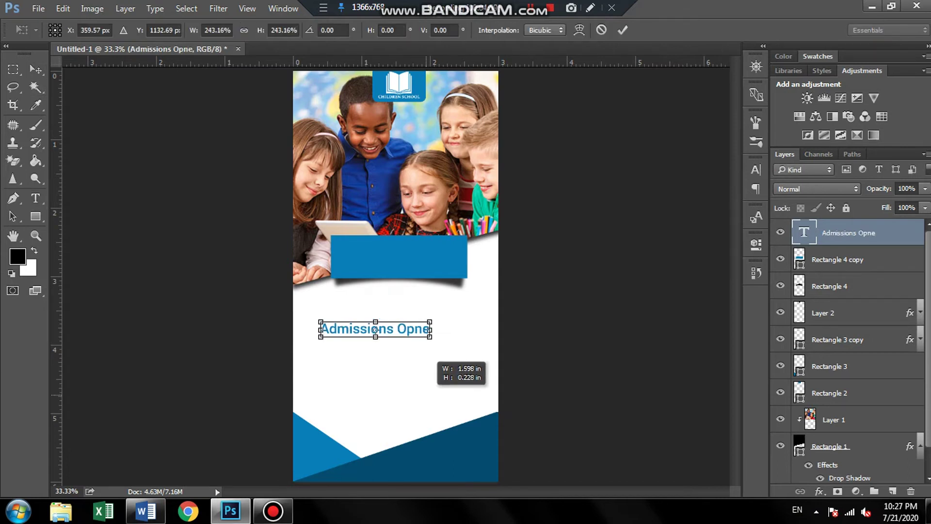
pyautogui.click(36, 198)
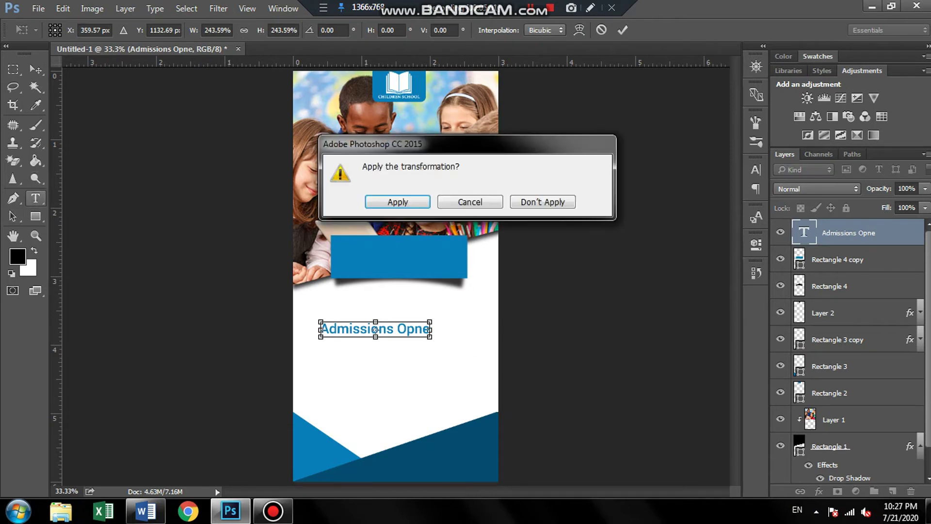
pyautogui.press('Return')
pyautogui.hotkey('ctrl', 'a')
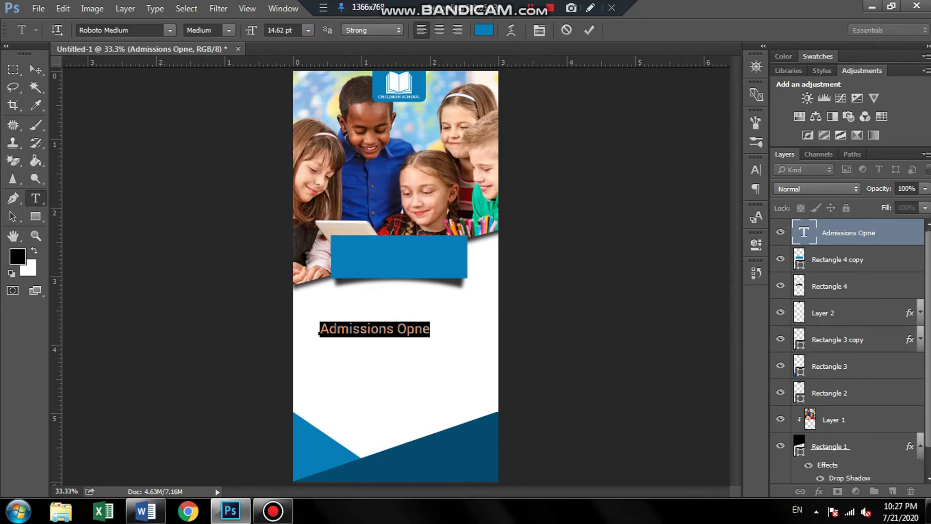
pyautogui.click(484, 30)
pyautogui.write('ffffff')
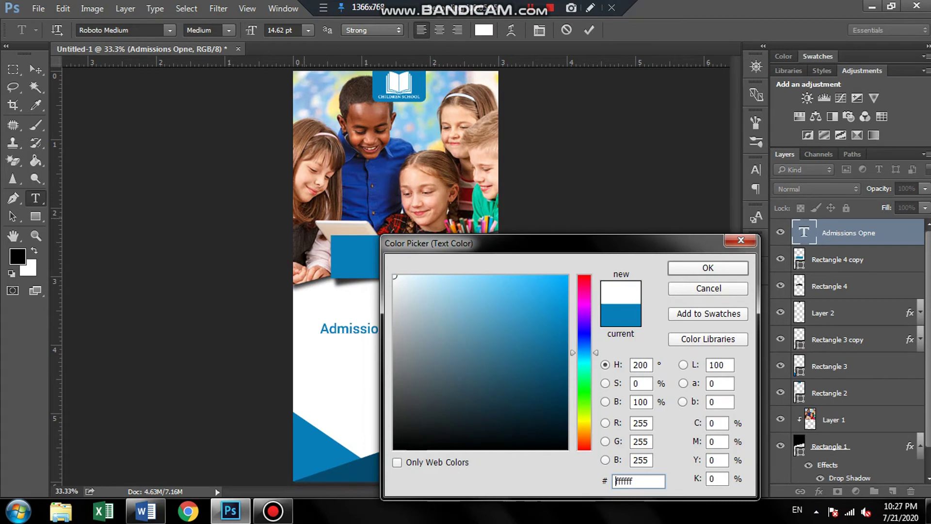
pyautogui.press('Return')
pyautogui.click(36, 69)
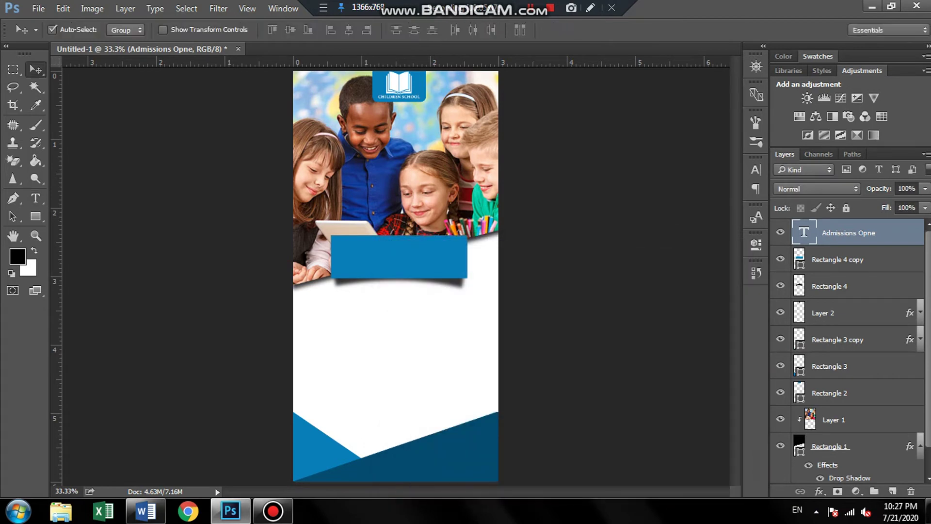
# - Select the white heading layer and nudge it up into the blue bar
pyautogui.moveTo(349, 283); pyautogui.dragTo(401, 354)
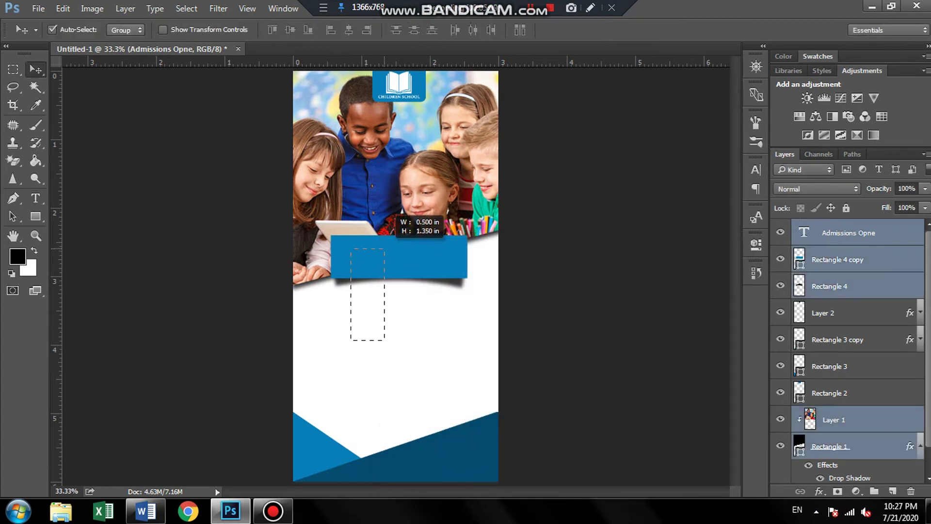
pyautogui.click(389, 339)
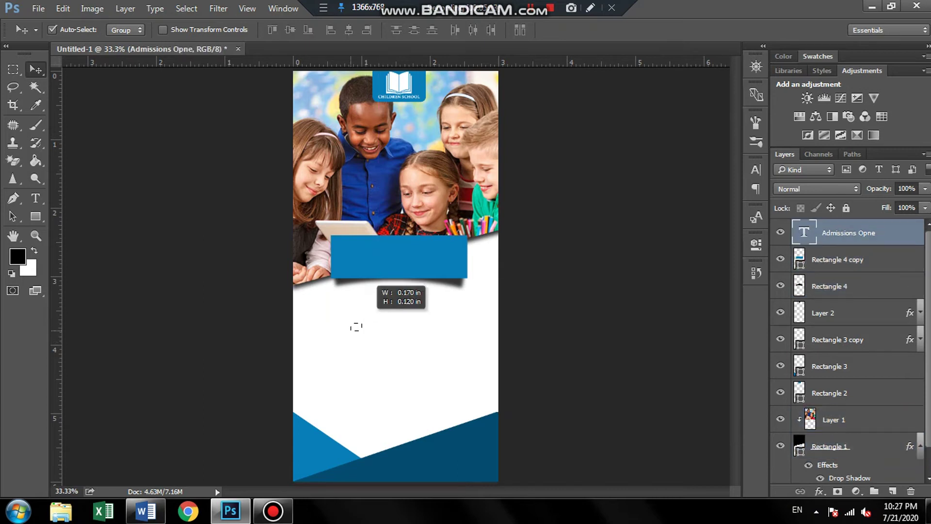
pyautogui.moveTo(351, 331)
pyautogui.mouseDown()
pyautogui.moveTo(386, 285)
pyautogui.moveTo(359, 316)
pyautogui.moveTo(381, 313)
pyautogui.mouseUp()
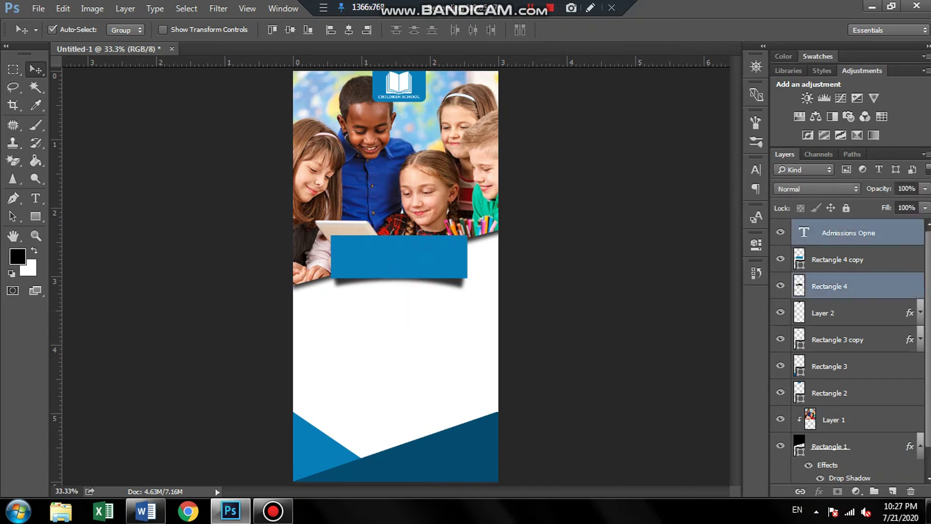
pyautogui.click(849, 233)
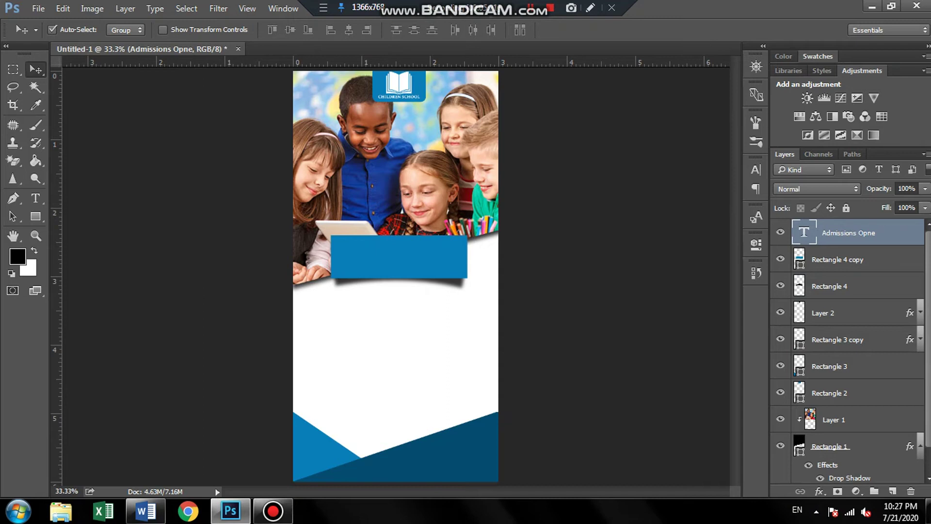
pyautogui.hotkey('shift', 'Up')
pyautogui.hotkey('shift', 'Up')
pyautogui.hotkey('shift', 'Up')
pyautogui.hotkey('shift', 'Up')
pyautogui.hotkey('shift', 'Up')
pyautogui.hotkey('shift', 'Up')
pyautogui.hotkey('shift', 'Up')
pyautogui.hotkey('shift', 'Up')
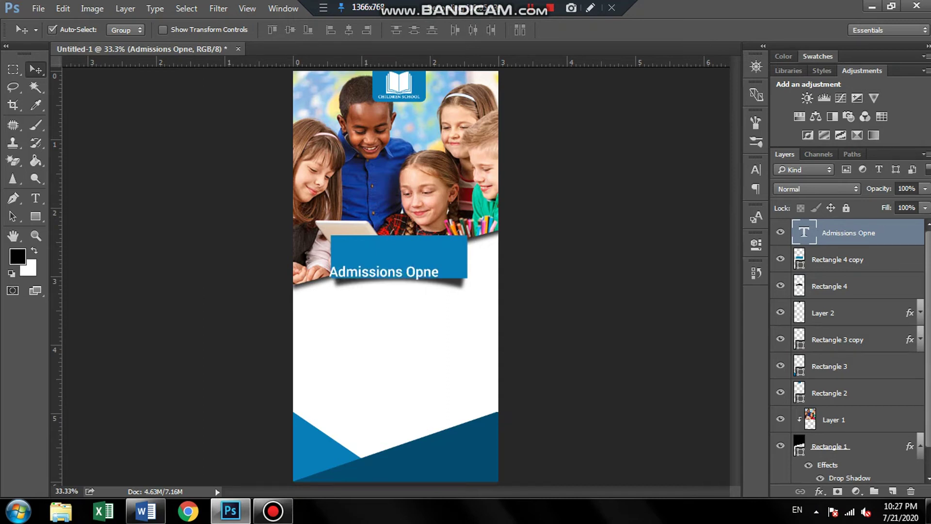
pyautogui.hotkey('shift', 'Up')
pyautogui.hotkey('shift', 'Up')
pyautogui.hotkey('shift', 'Up')
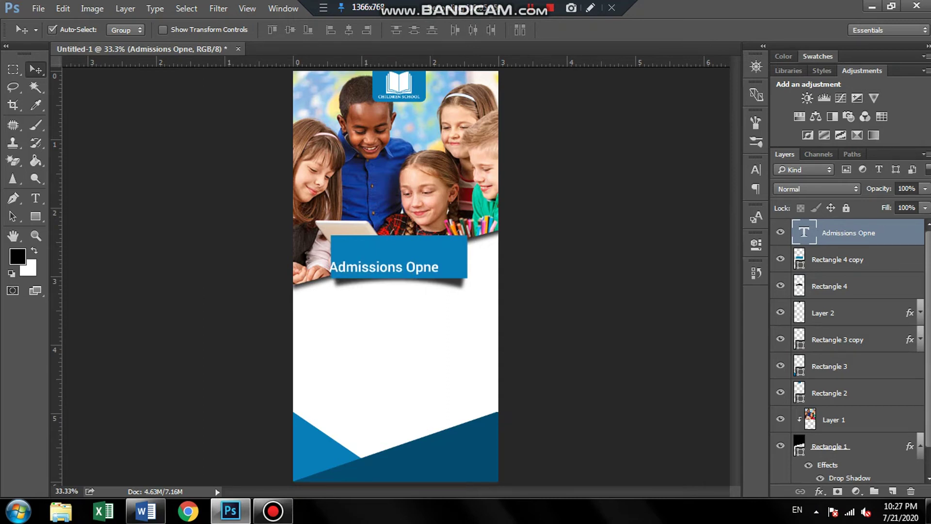
# - Correct the heading's typo so it reads 'Admissions Open'
pyautogui.press('p')
pyautogui.press('t')
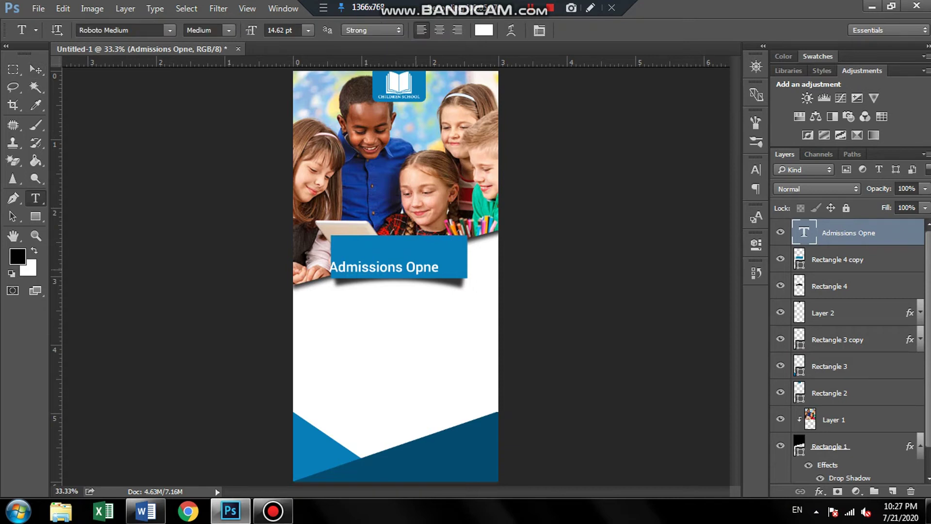
pyautogui.click(329, 269)
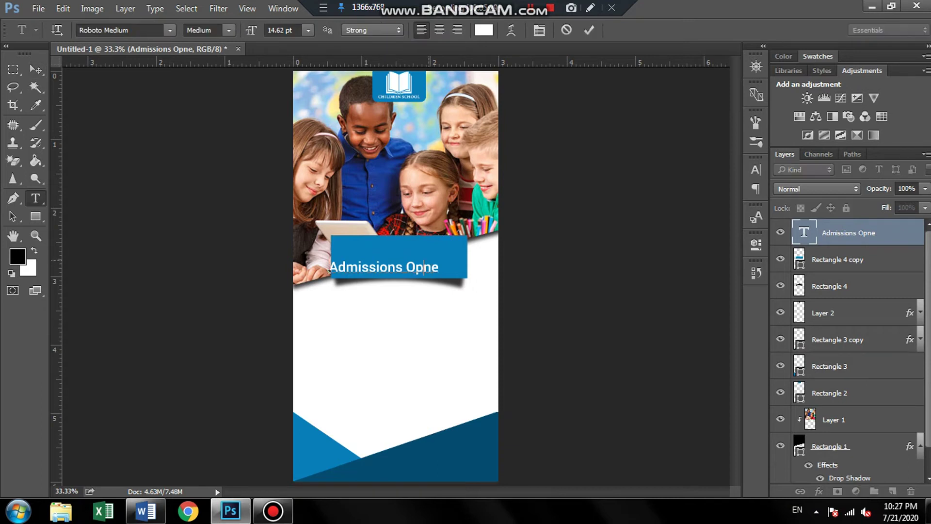
pyautogui.press('Delete')
pyautogui.write('n')
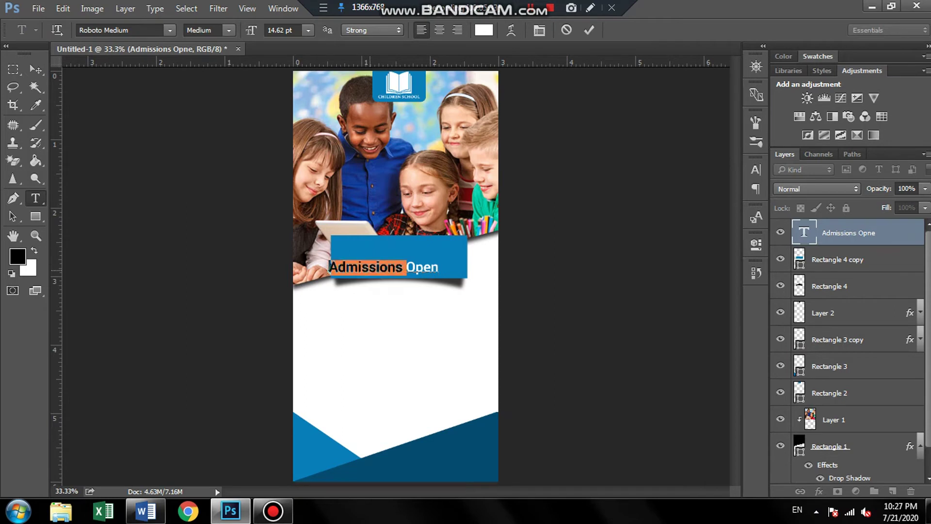
pyautogui.tripleClick(331, 268)
pyautogui.click(228, 31)
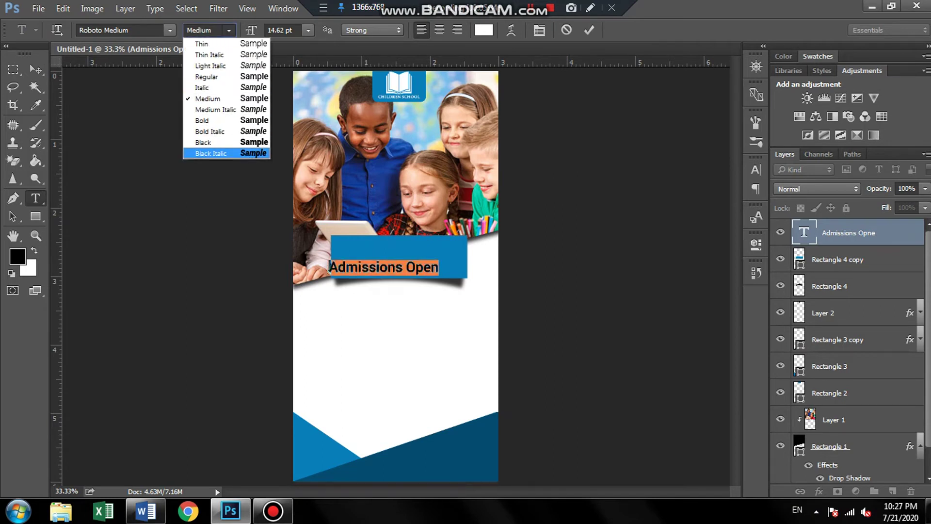
# - Set the Admissions Open heading to Black weight, enlarge it about 117%, and centre it on the bar
pyautogui.click(229, 143)
pyautogui.click(36, 69)
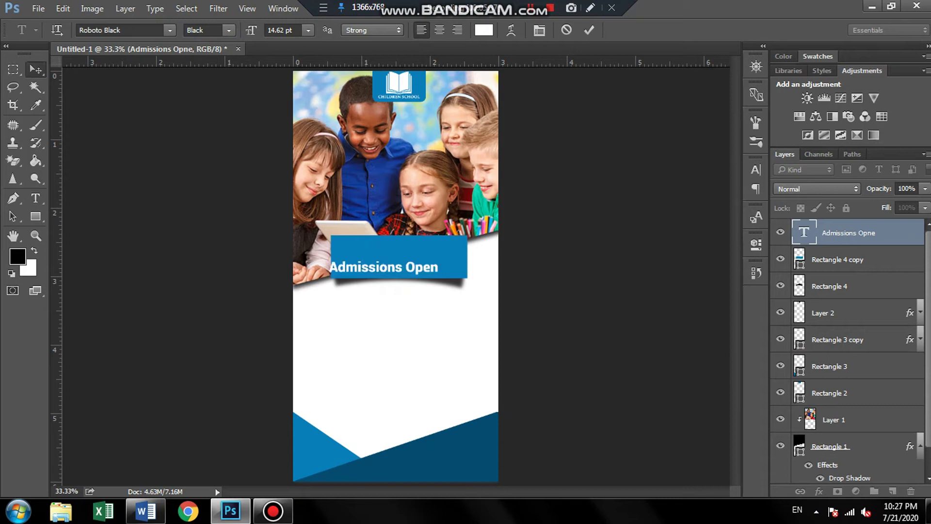
pyautogui.hotkey('ctrl', 't')
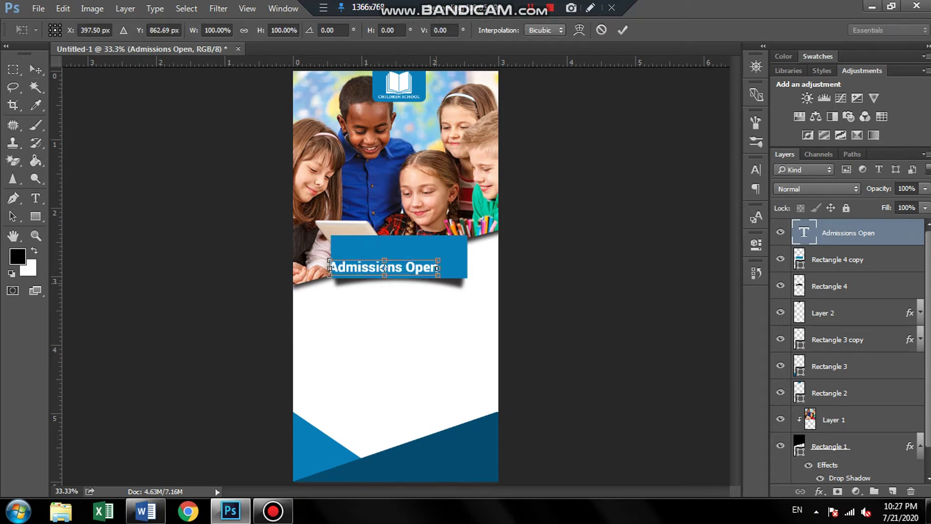
pyautogui.moveTo(438, 268); pyautogui.dragTo(450, 268)
pyautogui.moveTo(384, 268); pyautogui.dragTo(398, 258)
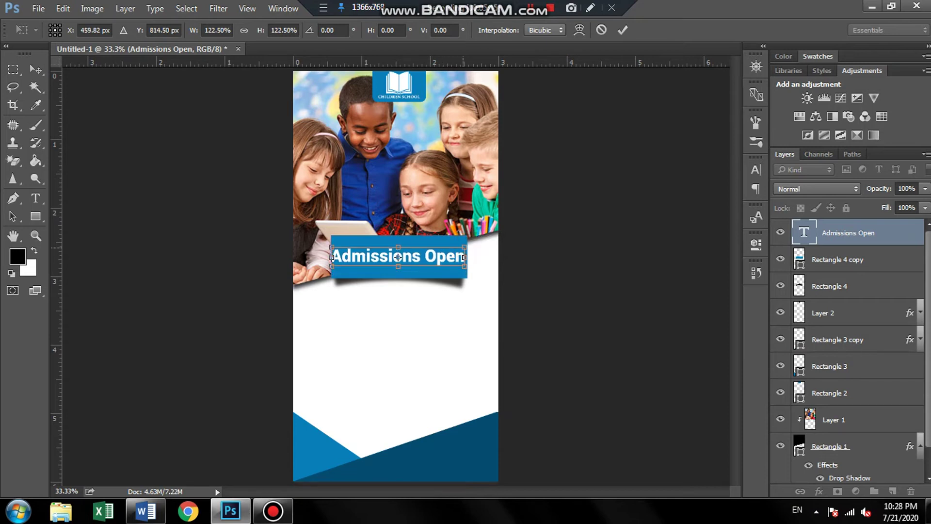
pyautogui.press('Return')
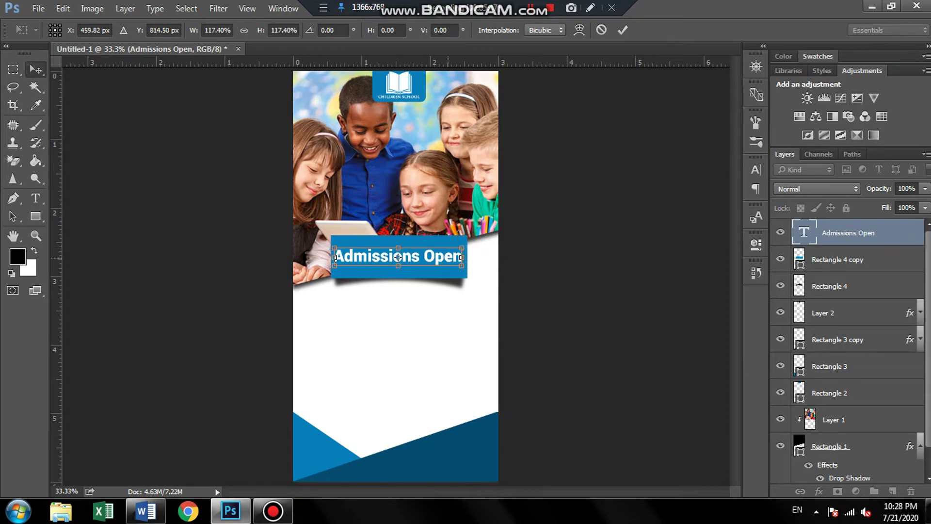
pyautogui.moveTo(398, 257); pyautogui.dragTo(406, 311)
# - Copy the heading below the bar, colour it #044b70, and retype it as '50%Off In First 100 Admissions'
pyautogui.click(36, 198)
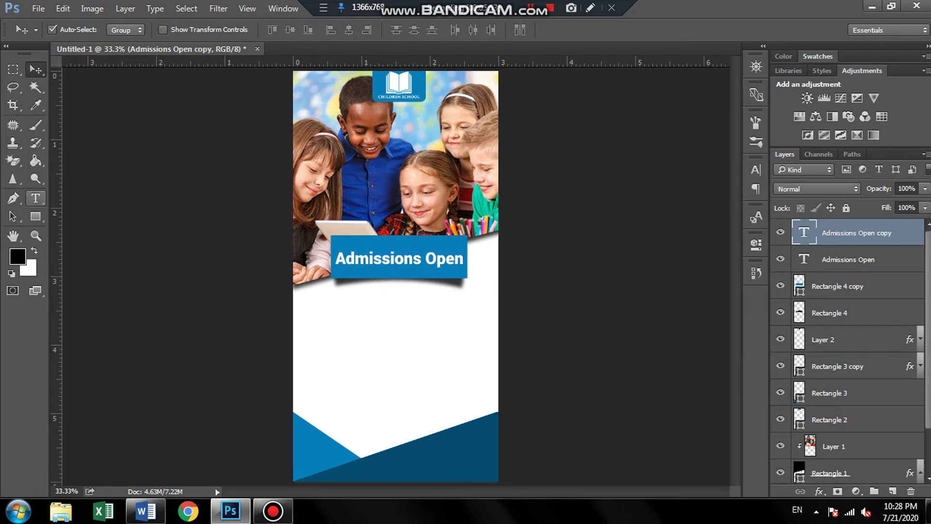
pyautogui.doubleClick(804, 232)
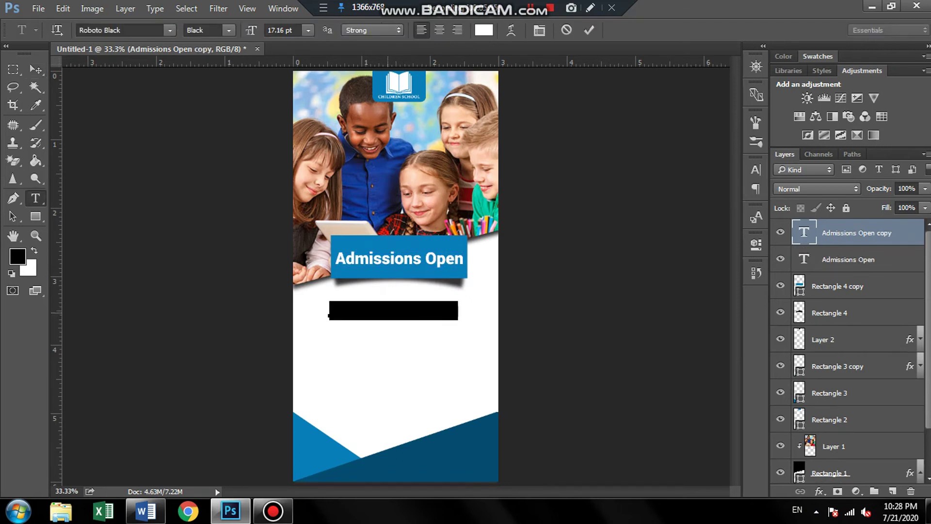
pyautogui.click(484, 30)
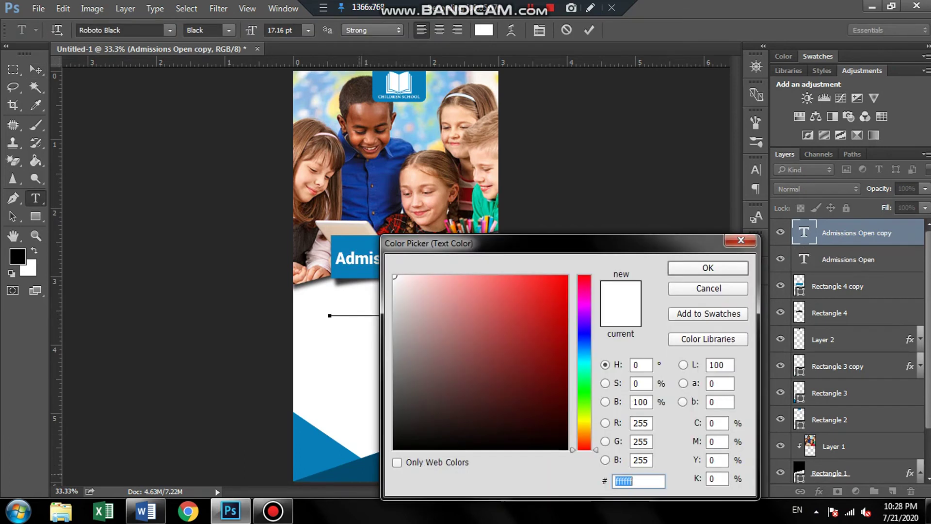
pyautogui.write('044b70')
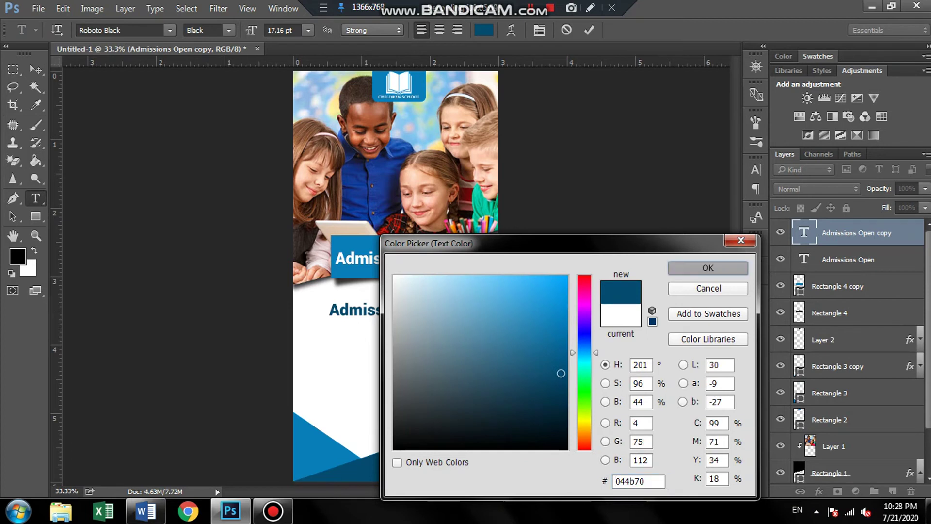
pyautogui.press('Return')
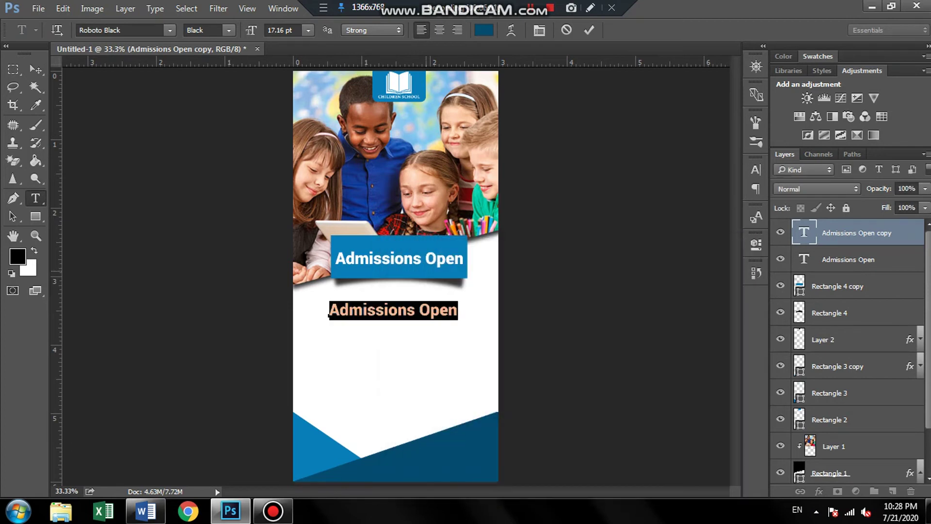
pyautogui.write('50')
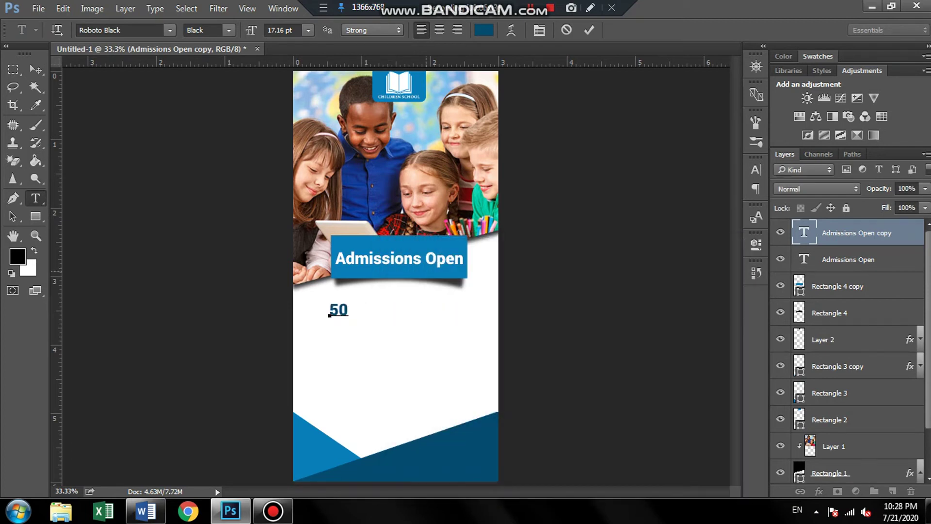
pyautogui.write('%')
pyautogui.write(' Off')
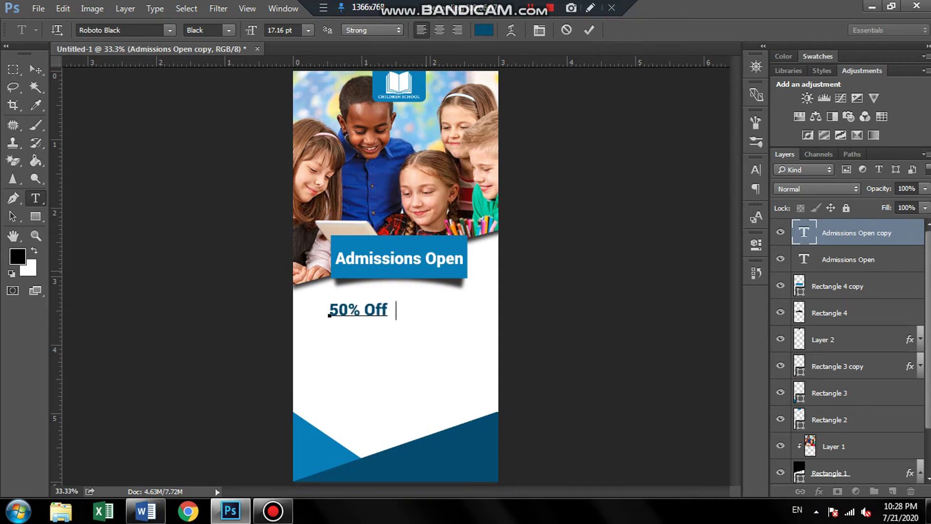
pyautogui.write(' In F')
pyautogui.write('irst')
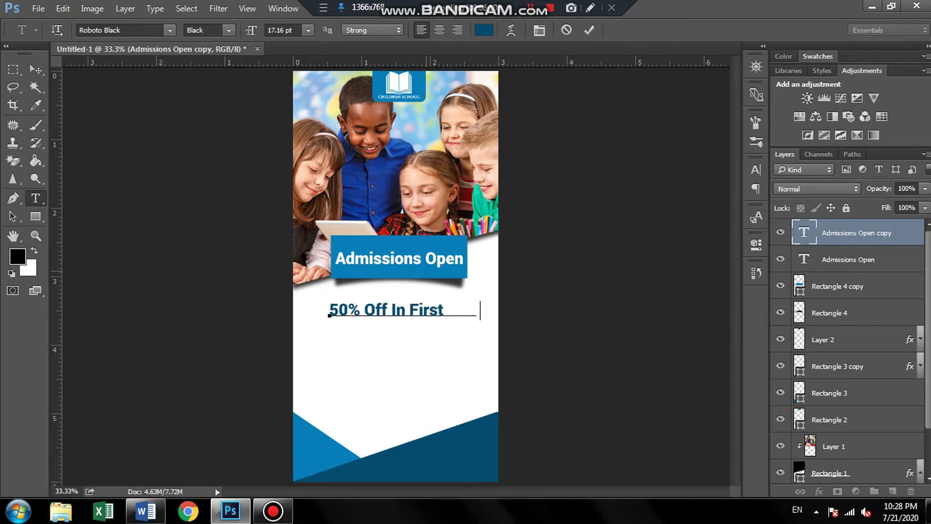
pyautogui.write(' 100 Ad')
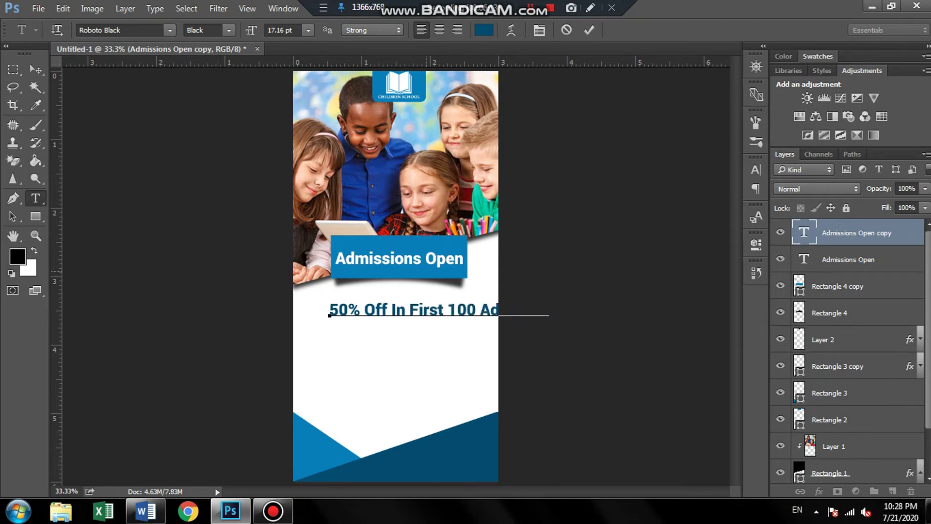
pyautogui.write('missions')
pyautogui.click(35, 70)
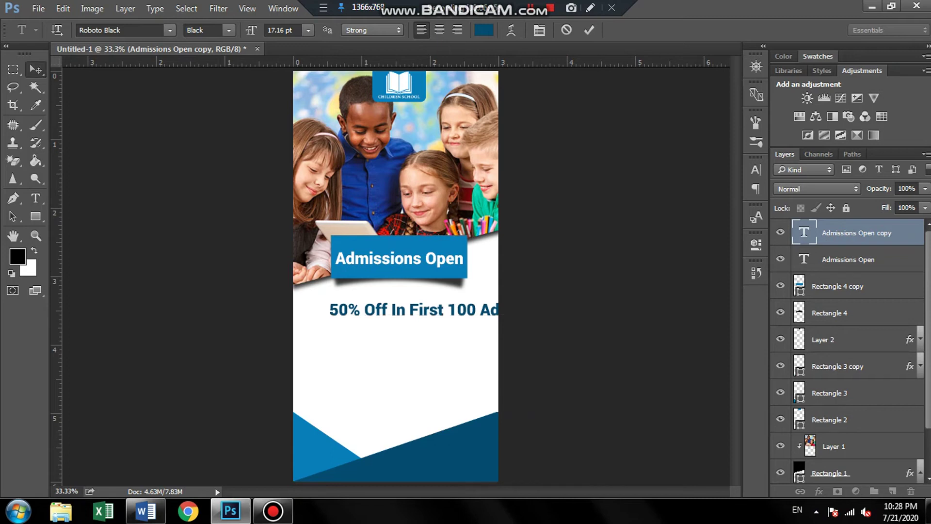
# - Resize the offer line to about 78% and position it just below the blue bar
pyautogui.hotkey('ctrl', 't')
pyautogui.moveTo(566, 302); pyautogui.dragTo(536, 304)
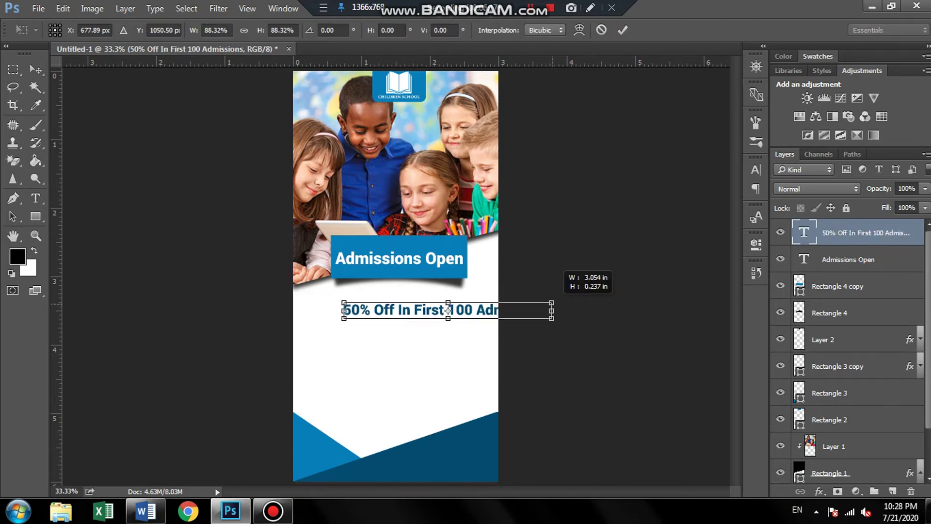
pyautogui.moveTo(448, 310); pyautogui.dragTo(399, 299)
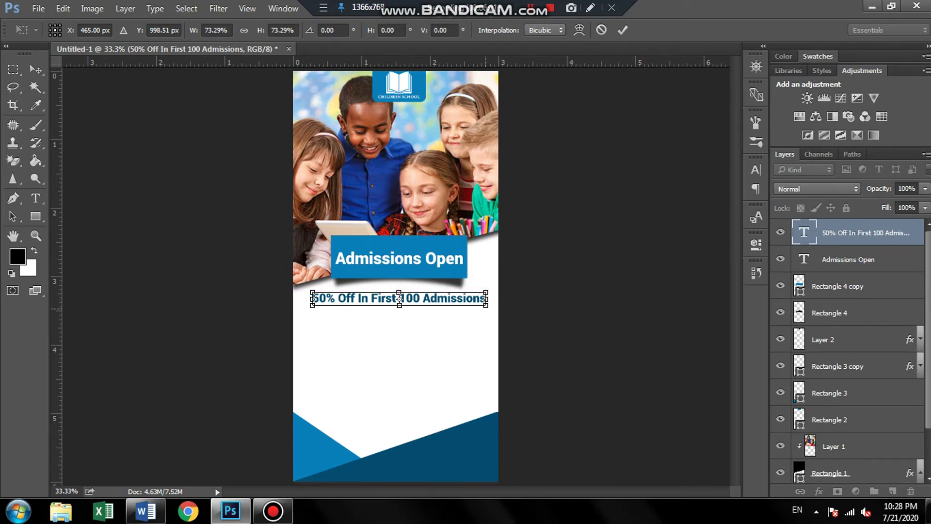
pyautogui.moveTo(486, 299); pyautogui.dragTo(495, 298)
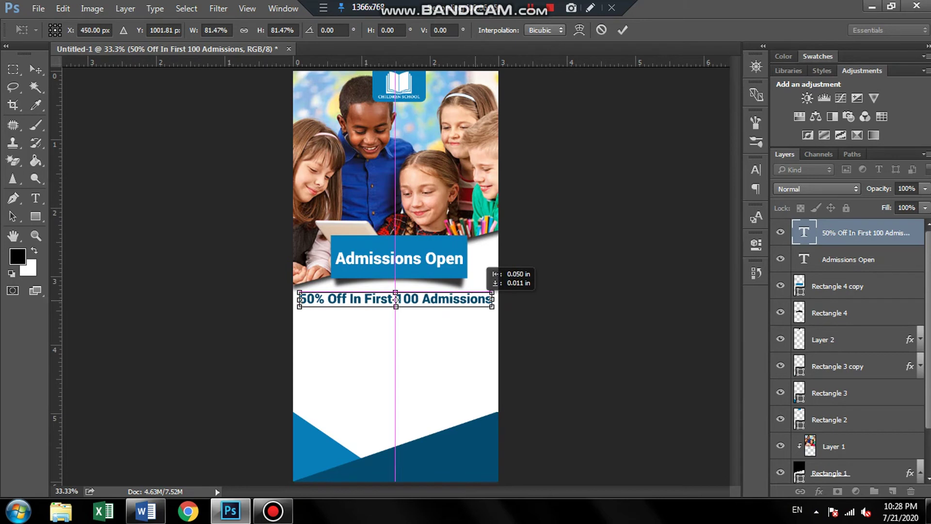
pyautogui.moveTo(395, 299); pyautogui.dragTo(397, 295)
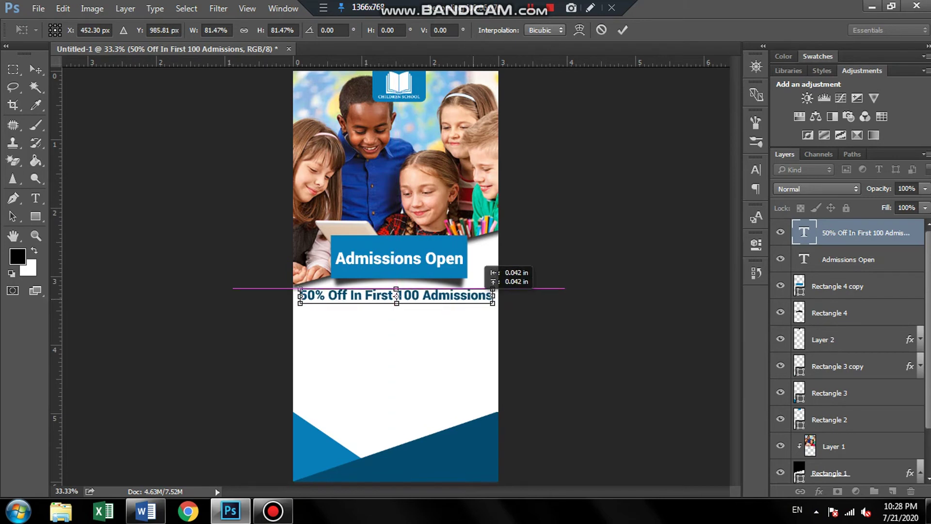
pyautogui.press('Return')
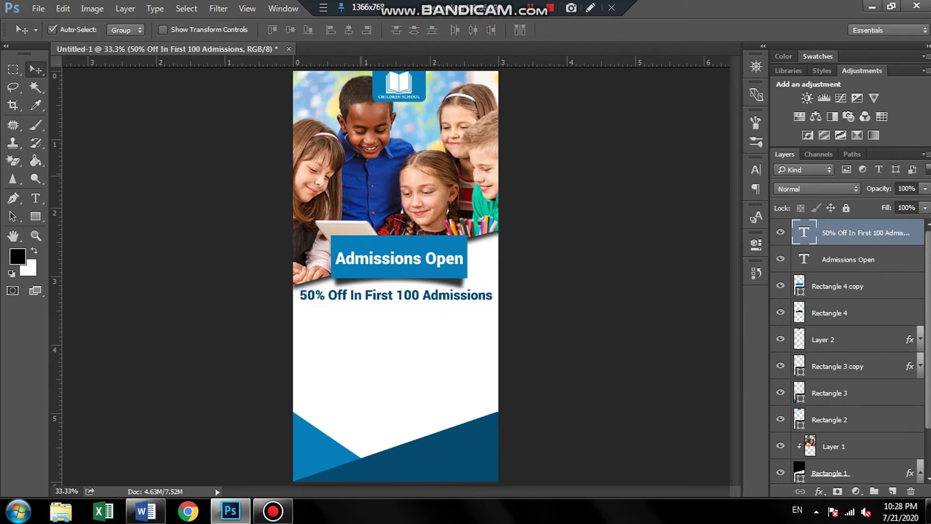
# - Draw a paragraph text box below the offer line and copy all the Word document's text
pyautogui.click(36, 198)
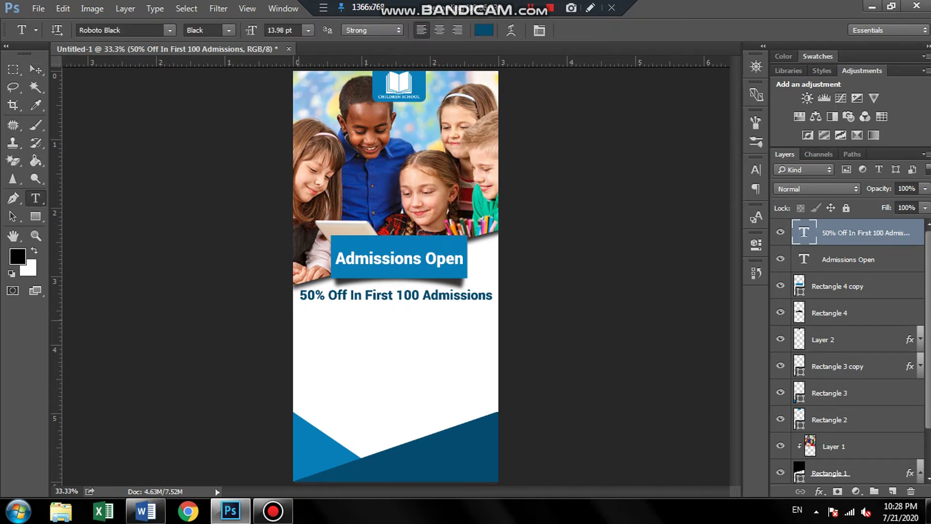
pyautogui.moveTo(300, 310); pyautogui.dragTo(492, 469)
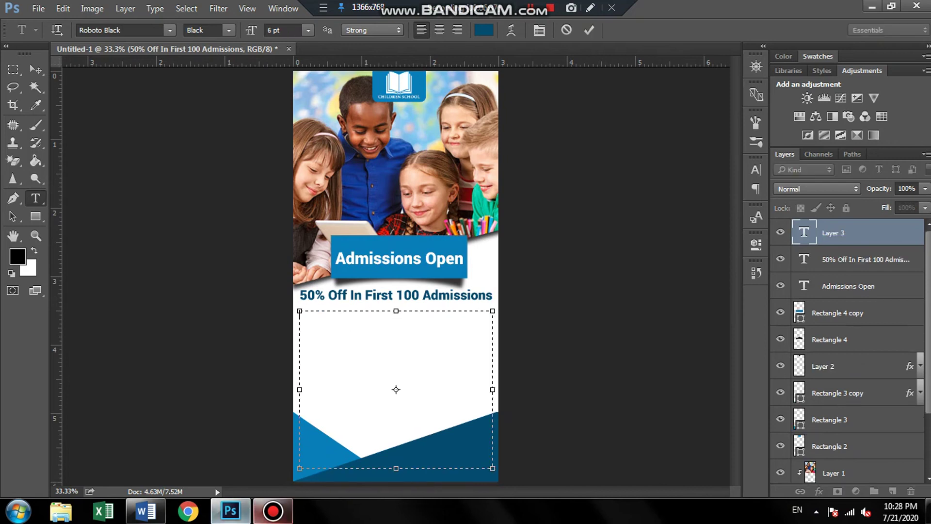
pyautogui.click(146, 511)
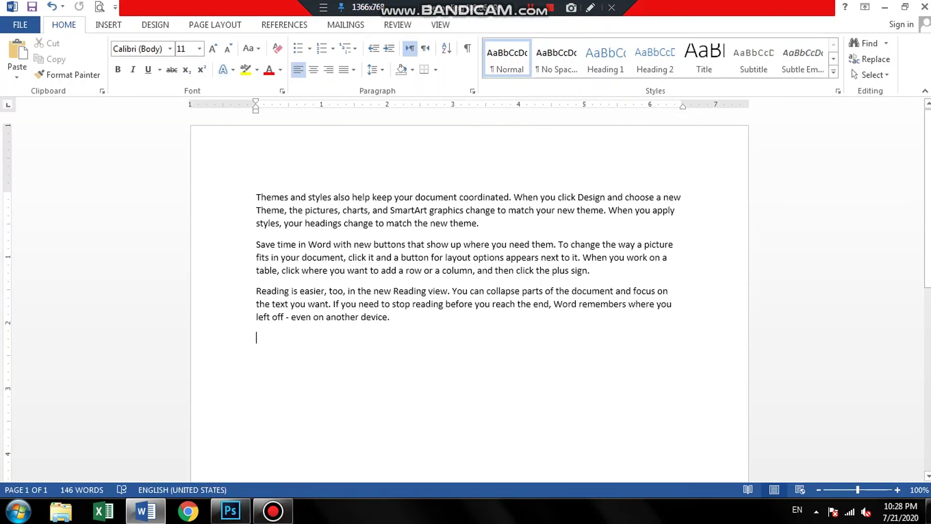
pyautogui.hotkey('ctrl', 'a')
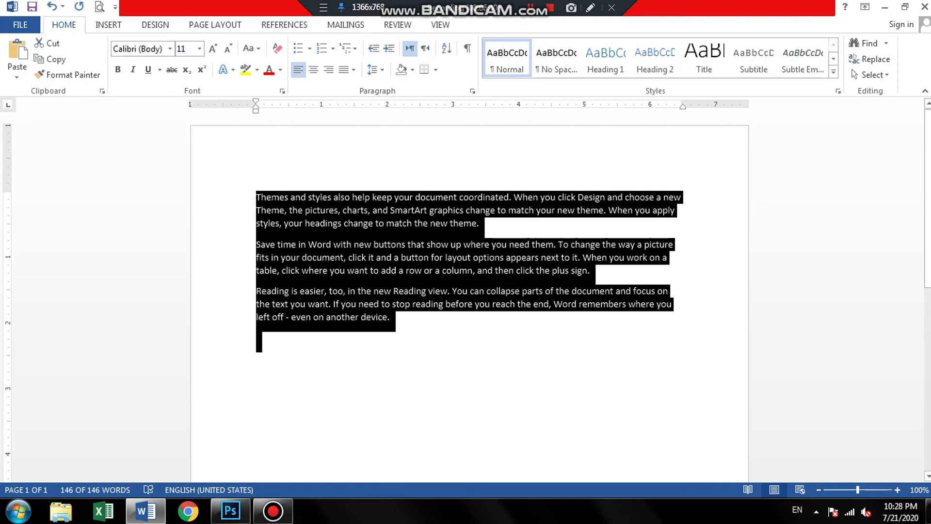
pyautogui.click(230, 511)
# - Paste the Word text into the box, separate paragraphs with blank lines, and set Roboto Medium
pyautogui.hotkey('ctrl', 'v')
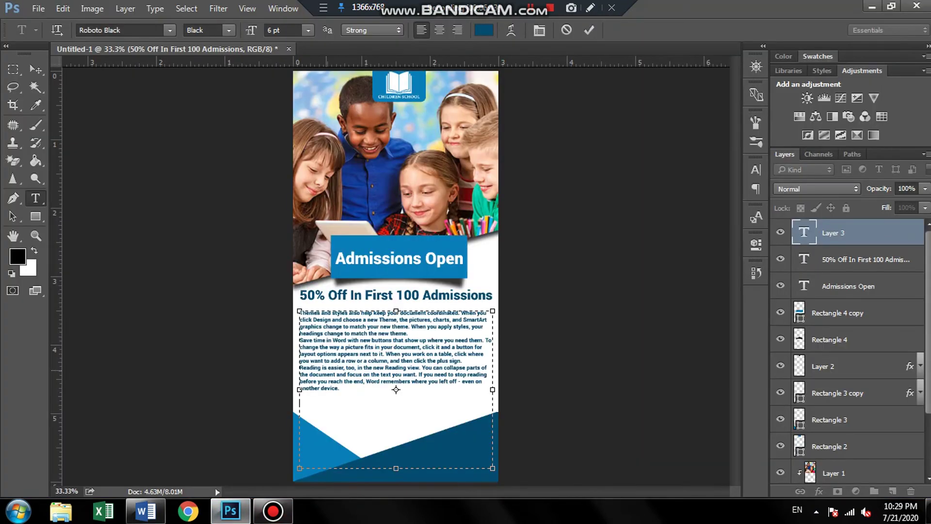
pyautogui.hotkey('ctrl', 'a')
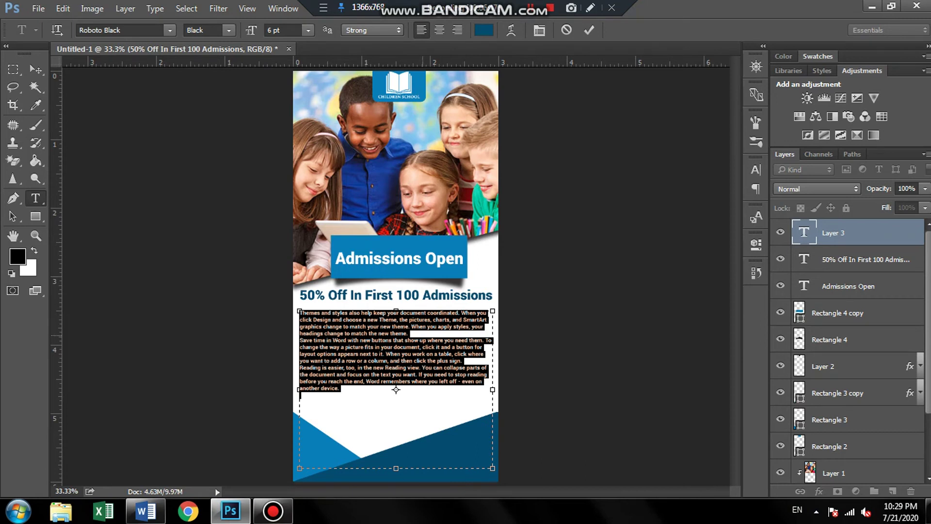
pyautogui.click(340, 335)
pyautogui.press('Return')
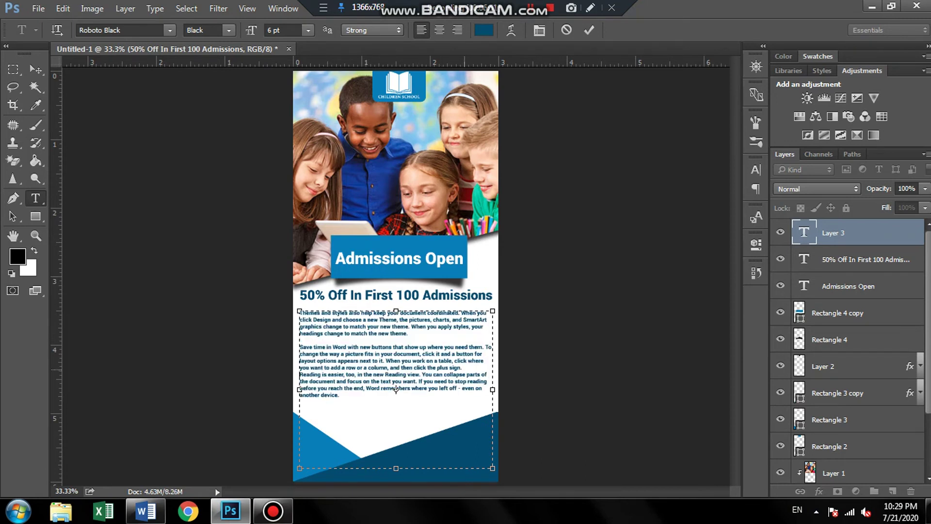
pyautogui.press('Return')
pyautogui.hotkey('ctrl', 'a')
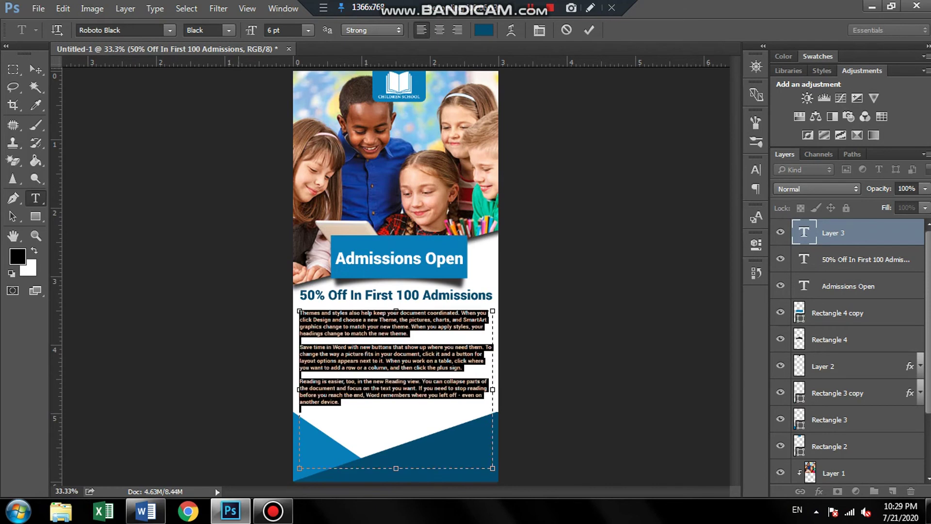
pyautogui.click(209, 30)
pyautogui.click(208, 99)
pyautogui.click(35, 68)
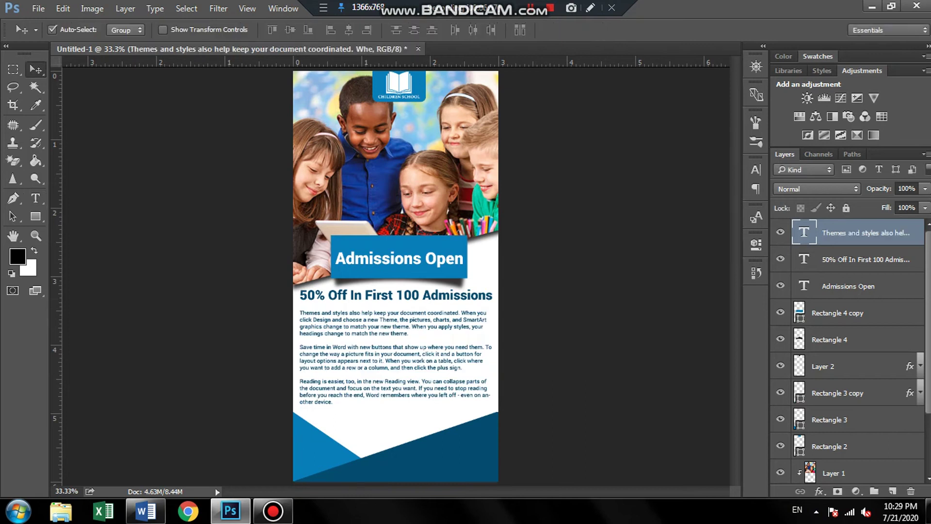
# - Scale the body text block to about 103% beneath the offer line
pyautogui.hotkey('ctrl', 't')
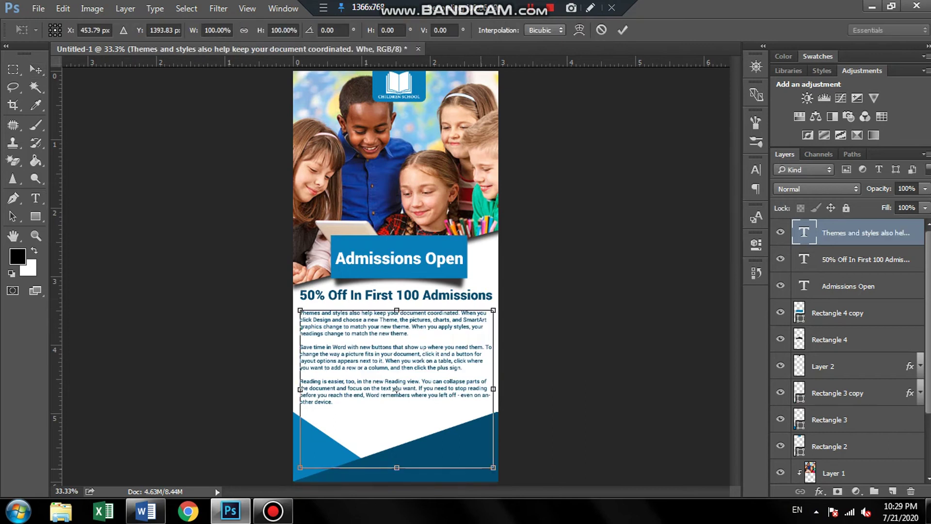
pyautogui.moveTo(493, 468); pyautogui.dragTo(495, 471)
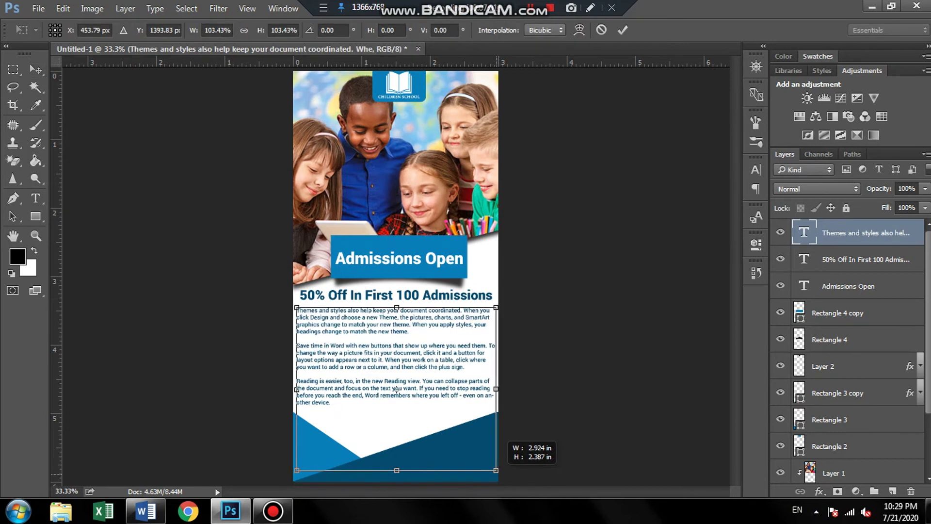
pyautogui.moveTo(397, 390); pyautogui.dragTo(397, 390)
pyautogui.hotkey('alt', 'shift')
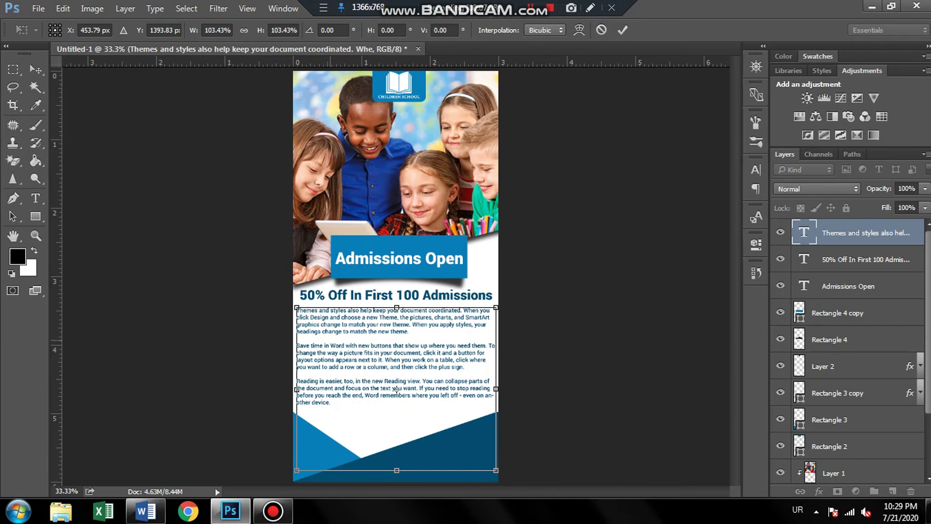
pyautogui.press('v')
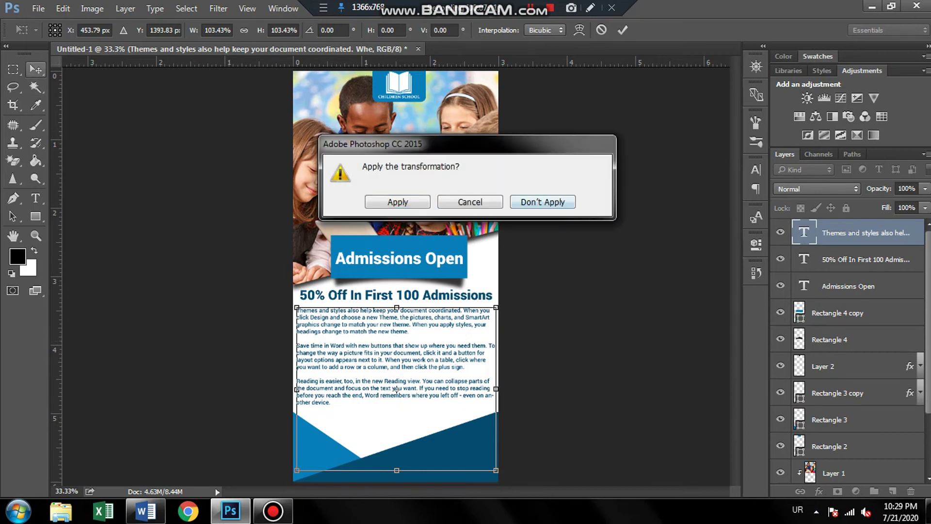
pyautogui.press('Return')
# - Set all the body paragraphs to a 6.5 pt font size
pyautogui.press('t')
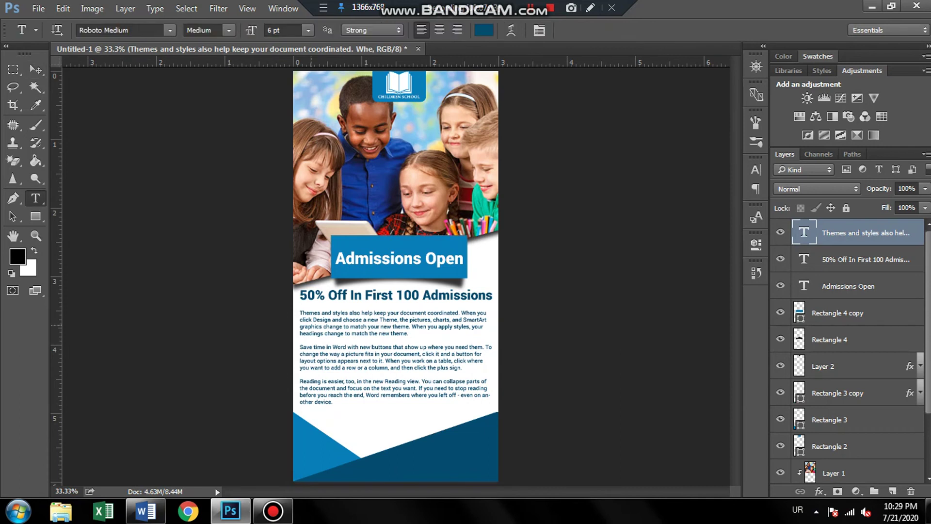
pyautogui.click(398, 323)
pyautogui.hotkey('ctrl', 'a')
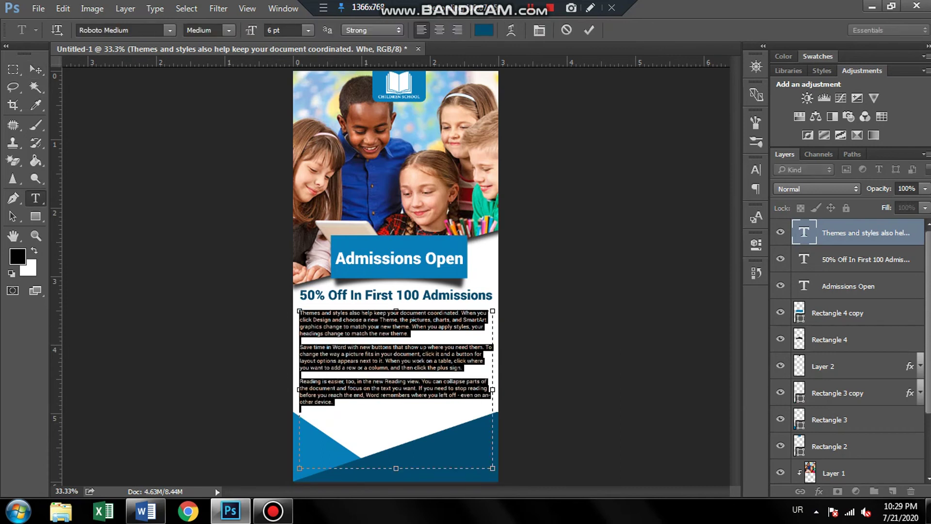
pyautogui.click(269, 30)
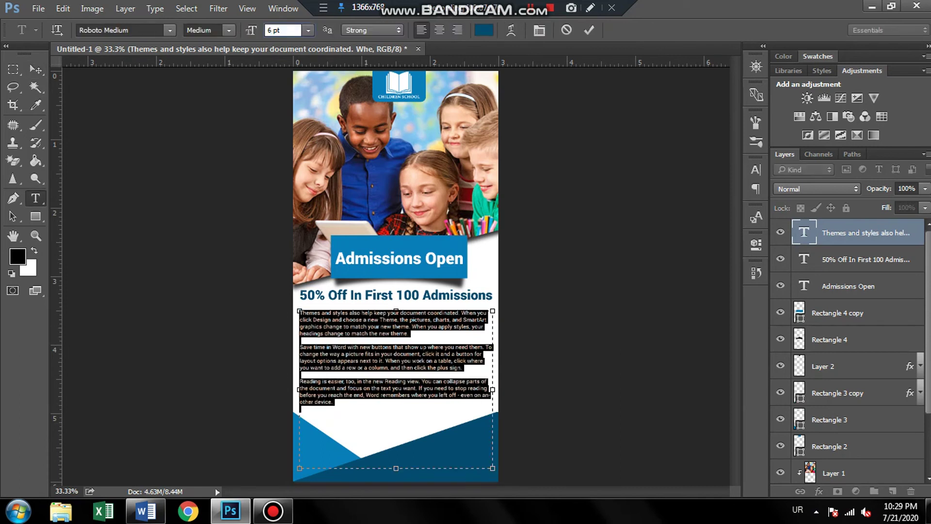
pyautogui.write('5')
pyautogui.press('BackSpace')
pyautogui.write('1')
pyautogui.press('Delete')
pyautogui.press('BackSpace')
pyautogui.press('BackSpace')
pyautogui.press('BackSpace')
pyautogui.write('165')
pyautogui.click(797, 510)
pyautogui.click(805, 473)
pyautogui.press('Return')
pyautogui.write('6.')
pyautogui.write('5')
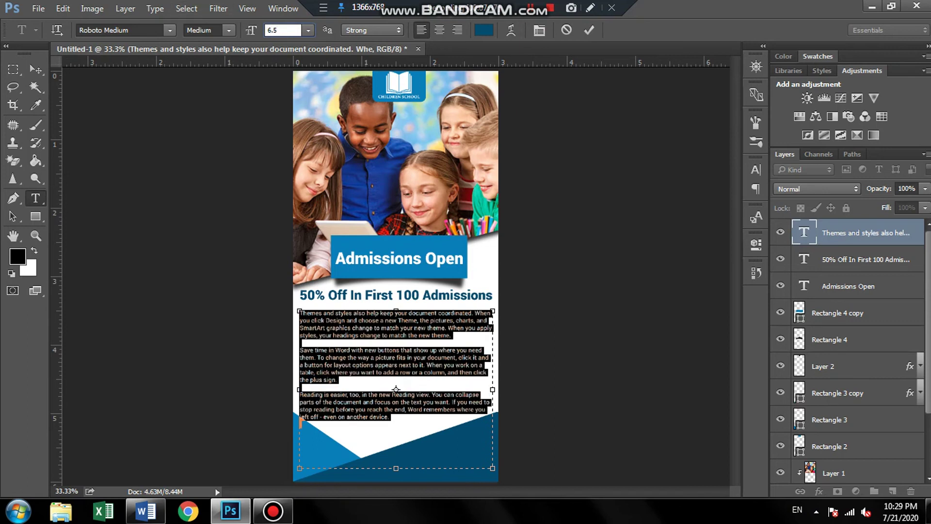
pyautogui.hotkey('ctrl', 'Return')
# - Nudge the body text slightly higher and start a new text layer in the blue footer
pyautogui.hotkey('shift', 'Up')
pyautogui.hotkey('shift', 'Up')
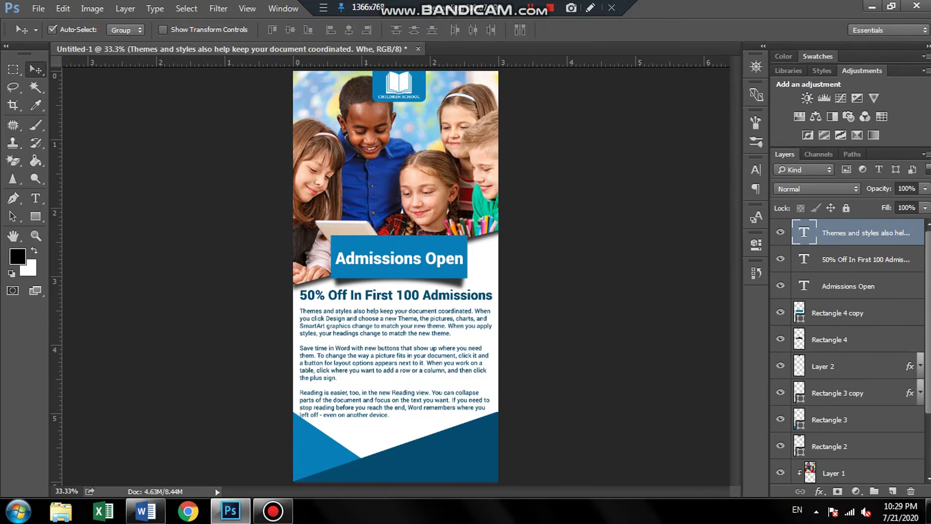
pyautogui.hotkey('shift', 'Up')
pyautogui.hotkey('shift', 'Up')
pyautogui.press('Up')
pyautogui.press('Up')
pyautogui.press('Up')
pyautogui.press('Right')
pyautogui.press('Right')
pyautogui.press('Right')
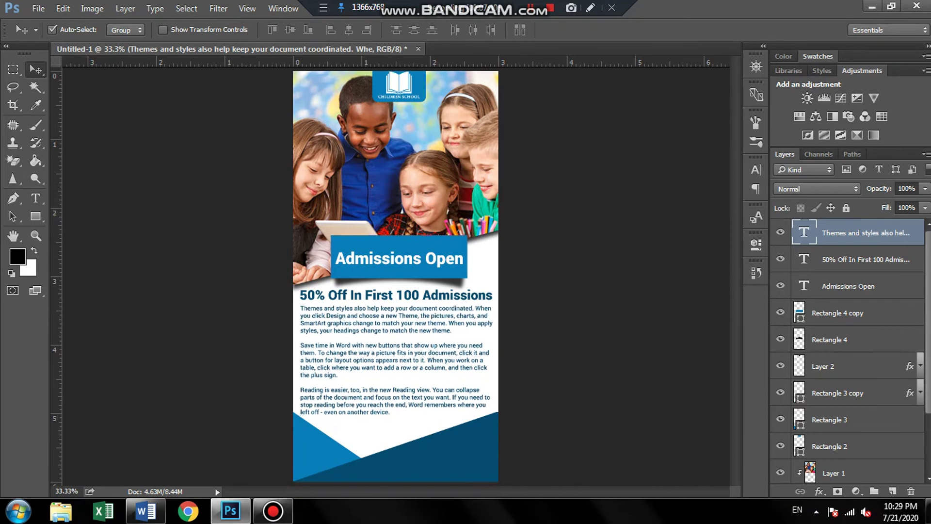
pyautogui.press('Right')
pyautogui.press('Right')
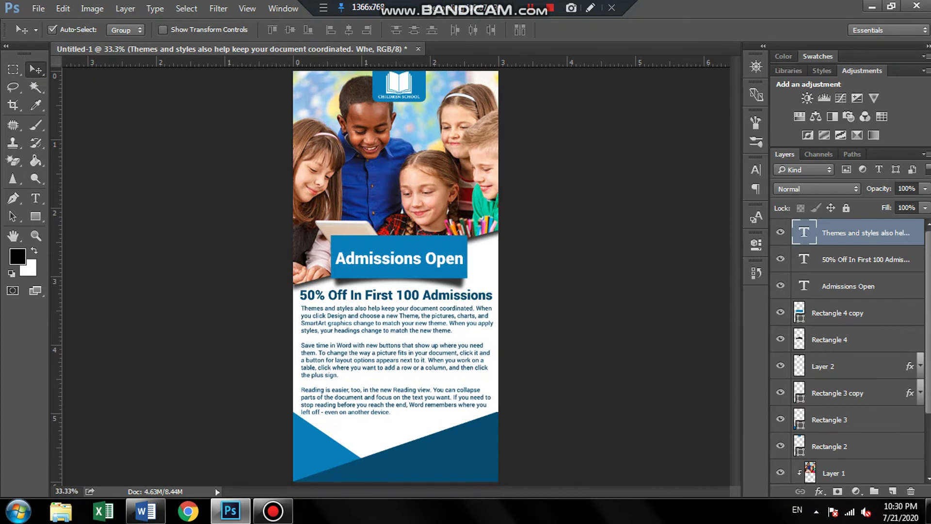
pyautogui.press('Left')
pyautogui.press('Left')
pyautogui.press('t')
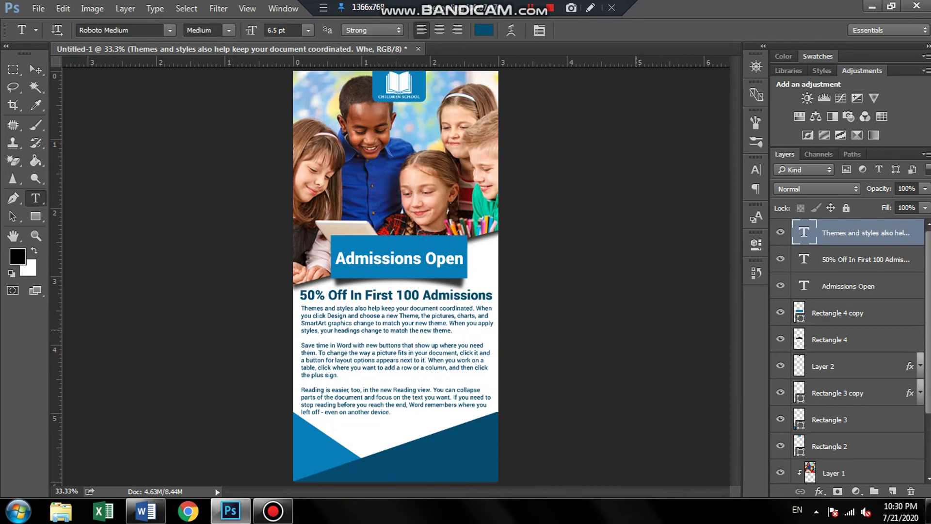
pyautogui.click(425, 459)
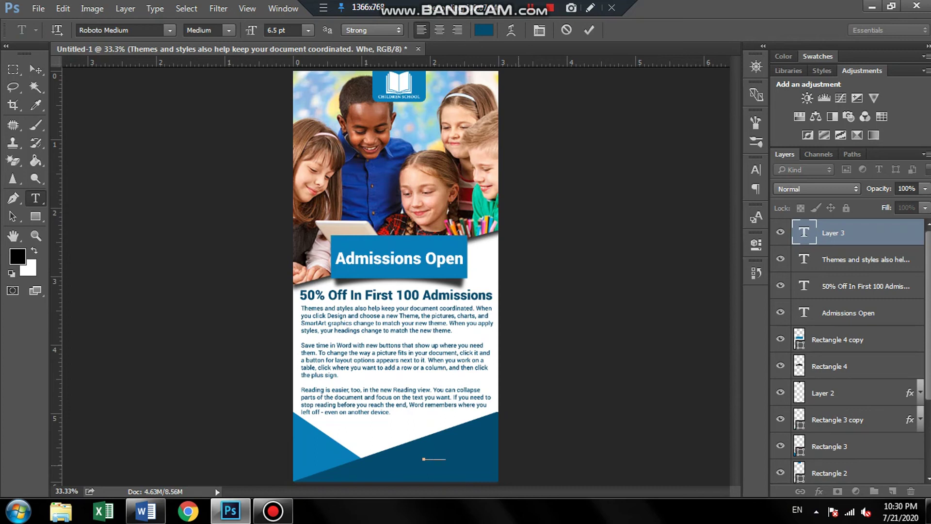
pyautogui.press('ctrl')
# - Colour the footer's Contact Us text white (#ffffff)
pyautogui.click(484, 30)
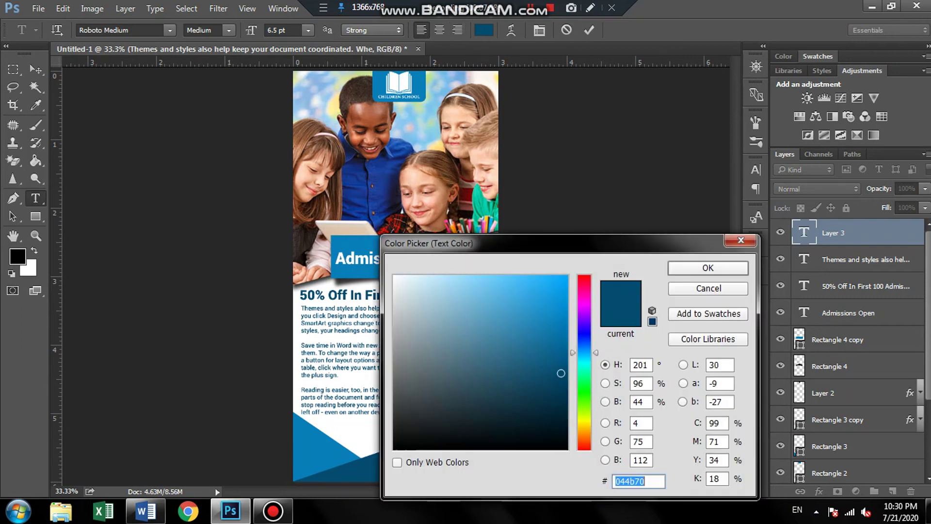
pyautogui.write('ffffff')
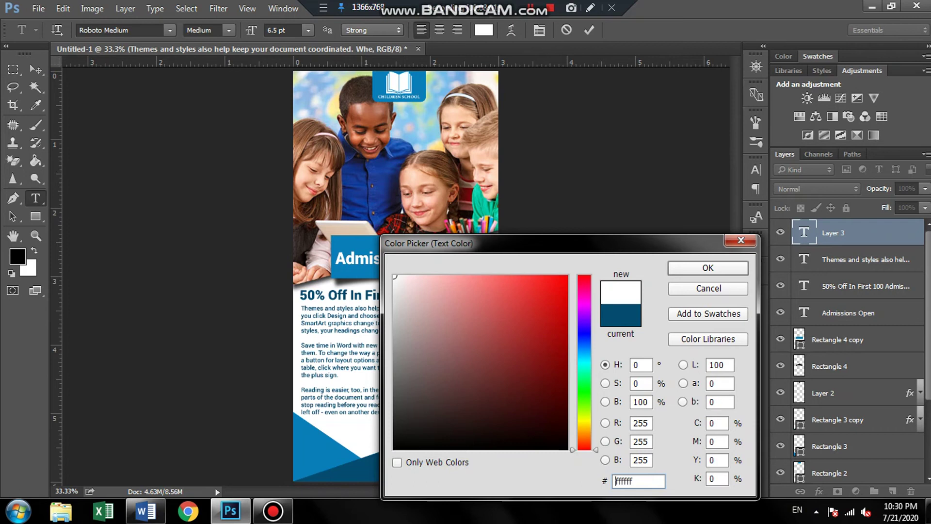
pyautogui.press('Return')
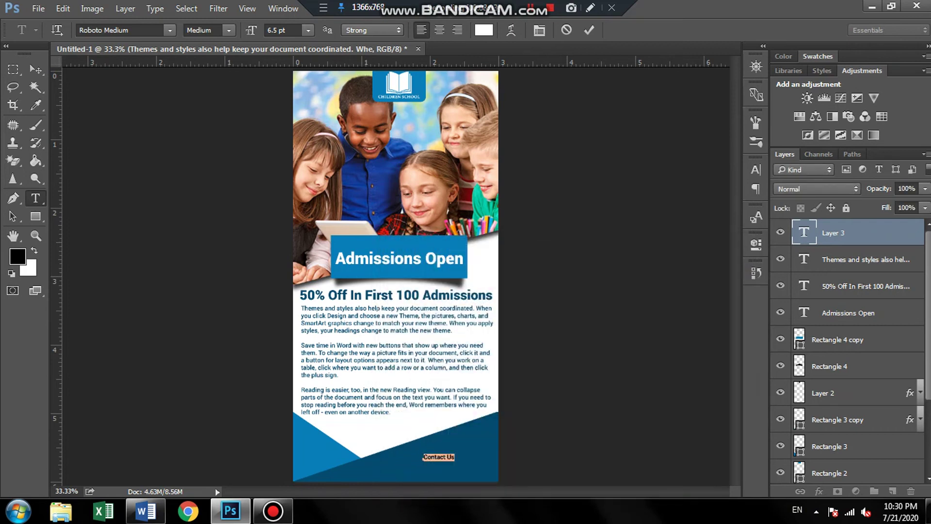
pyautogui.hotkey('ctrl', 'Return')
# - Enlarge Contact Us to about 176% and move it to the footer's right side
pyautogui.press('v')
pyautogui.hotkey('ctrl', 't')
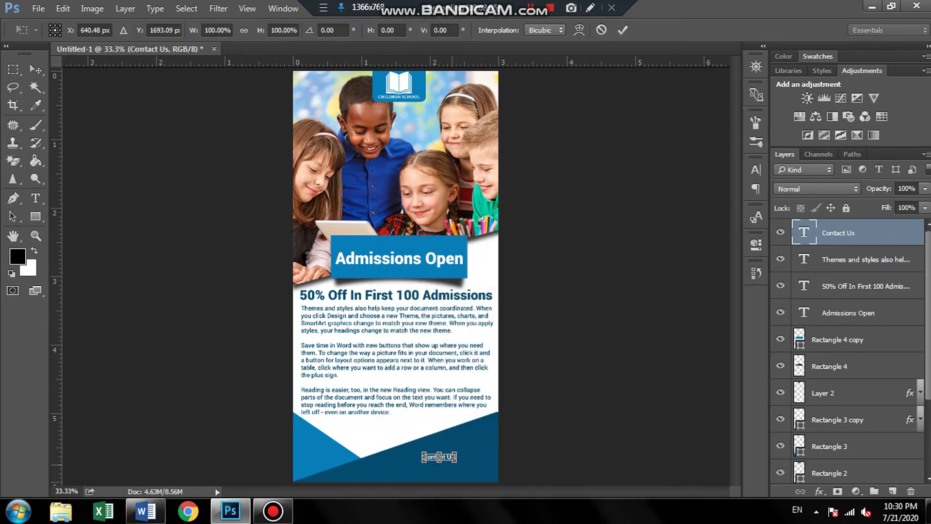
pyautogui.moveTo(456, 462); pyautogui.dragTo(480, 456)
pyautogui.moveTo(418, 453)
pyautogui.mouseDown()
pyautogui.moveTo(480, 446)
pyautogui.moveTo(463, 440)
pyautogui.mouseUp()
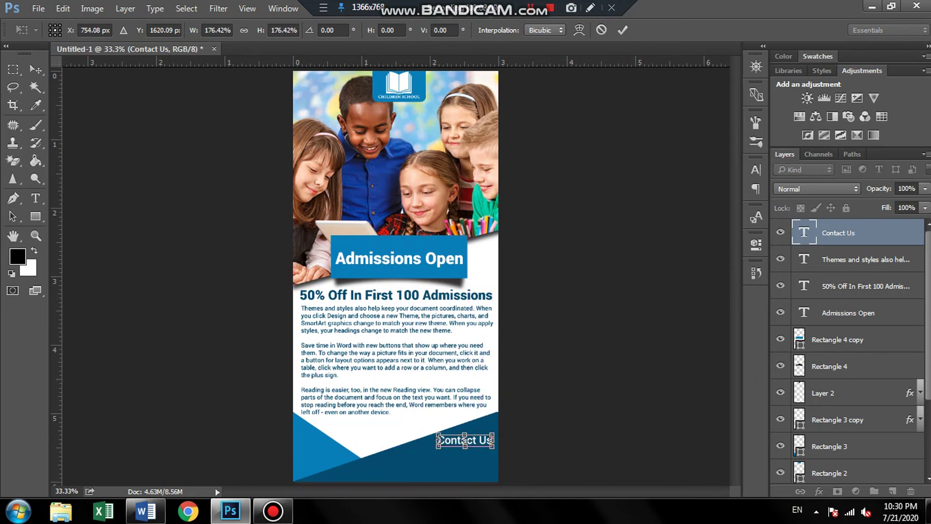
pyautogui.press('t')
pyautogui.press('Return')
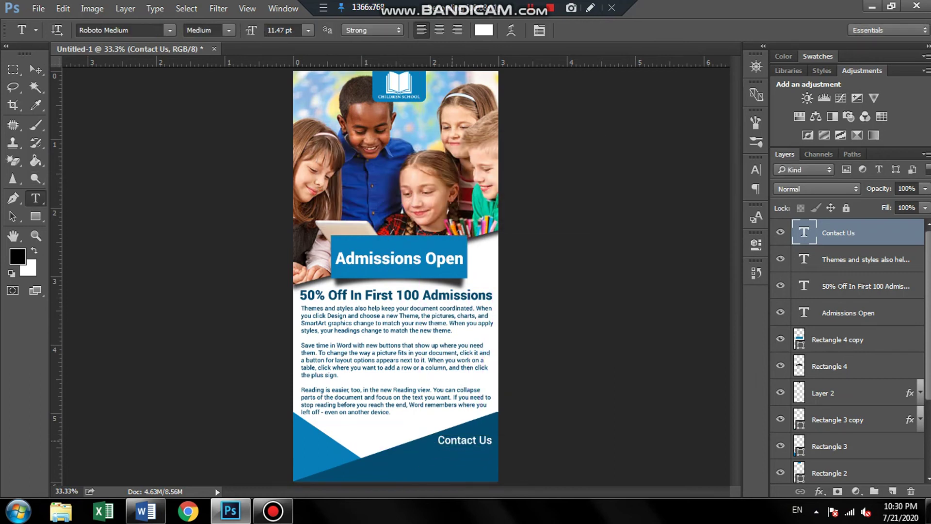
# - Set the Contact Us text to the Roboto Black weight
pyautogui.moveTo(438, 440); pyautogui.dragTo(492, 440)
pyautogui.click(209, 30)
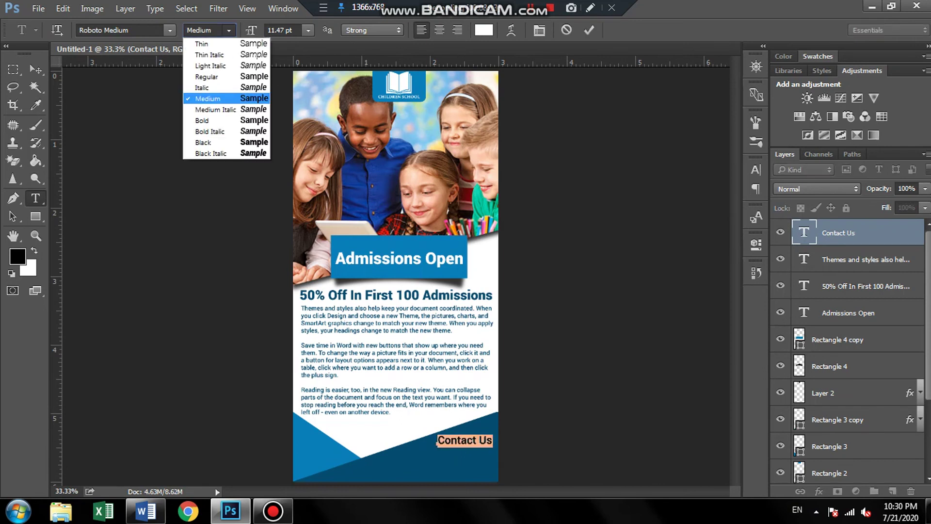
pyautogui.press('Return')
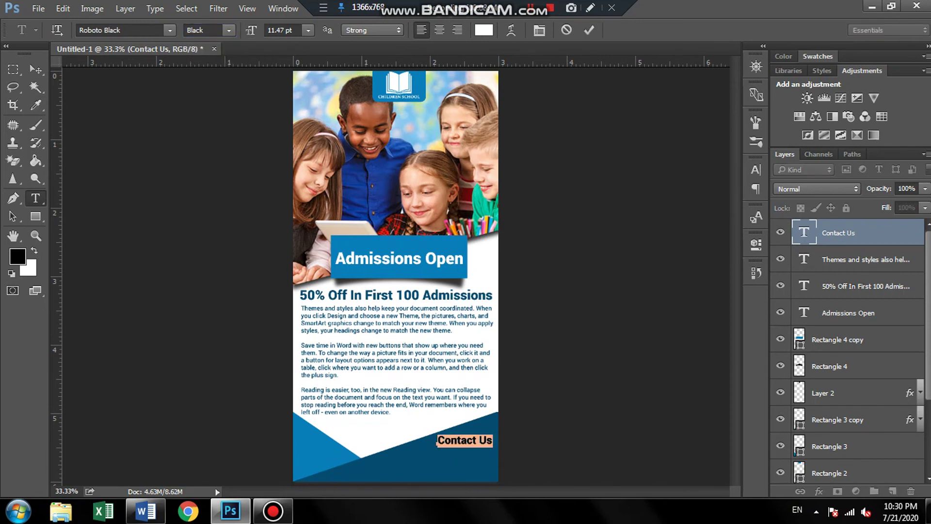
pyautogui.hotkey('ctrl', 'Return')
pyautogui.press('v')
pyautogui.press('ctrl')
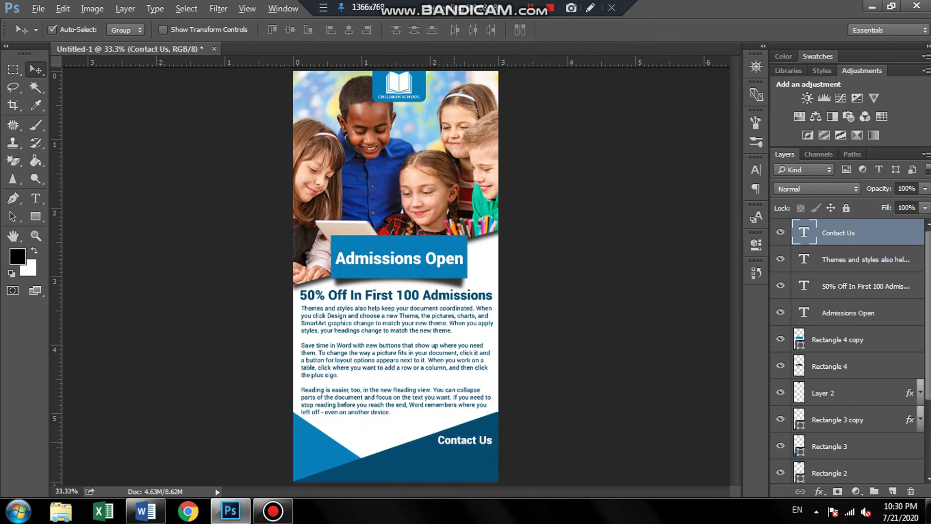
# - Duplicate Contact Us and change the copy to +123 123 123 in Medium weight
pyautogui.moveTo(464, 440); pyautogui.dragTo(464, 459)
pyautogui.press('t')
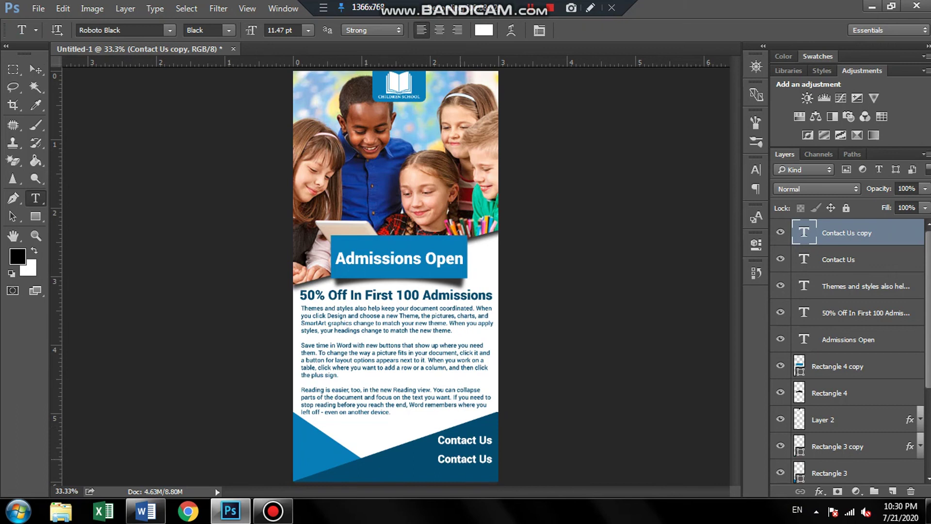
pyautogui.tripleClick(439, 459)
pyautogui.click(439, 459)
pyautogui.hotkey('ctrl', 'a')
pyautogui.write('+1')
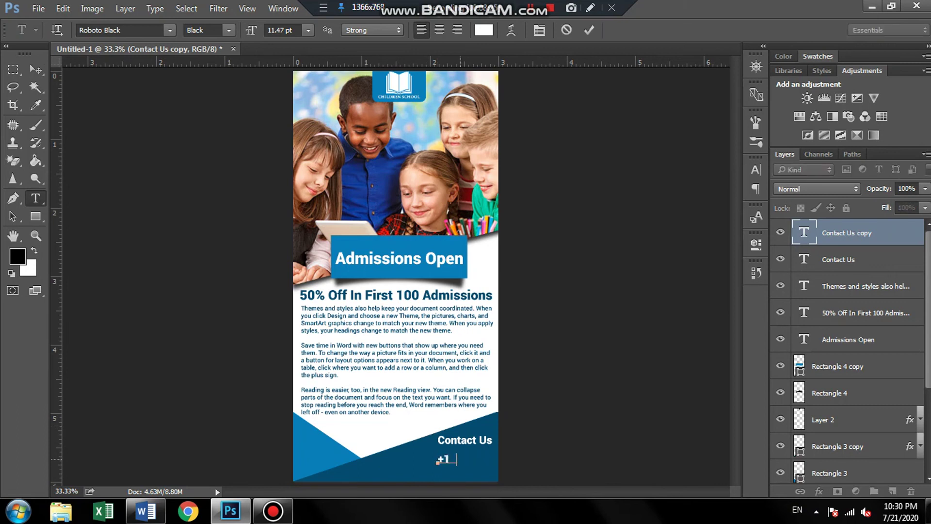
pyautogui.write('23 123 ')
pyautogui.write('123')
pyautogui.hotkey('ctrl', 'a')
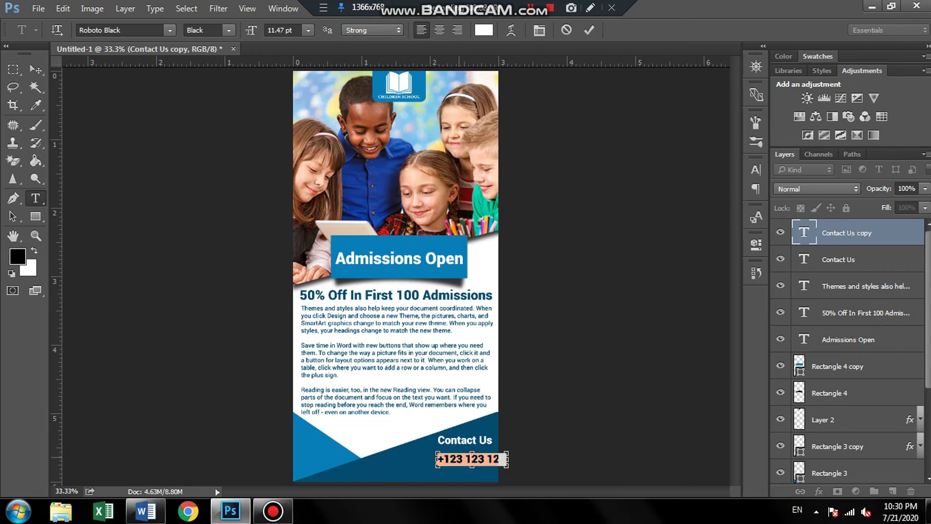
pyautogui.click(208, 30)
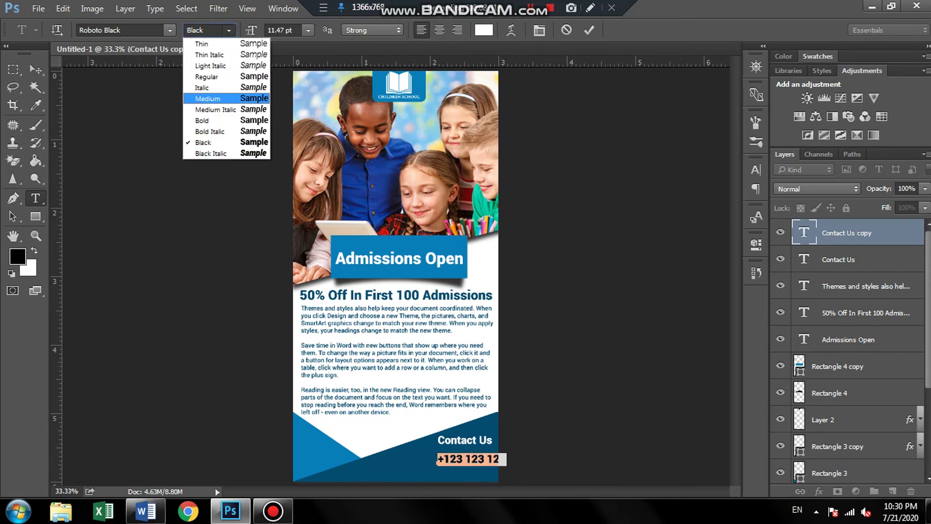
pyautogui.click(208, 96)
pyautogui.click(36, 68)
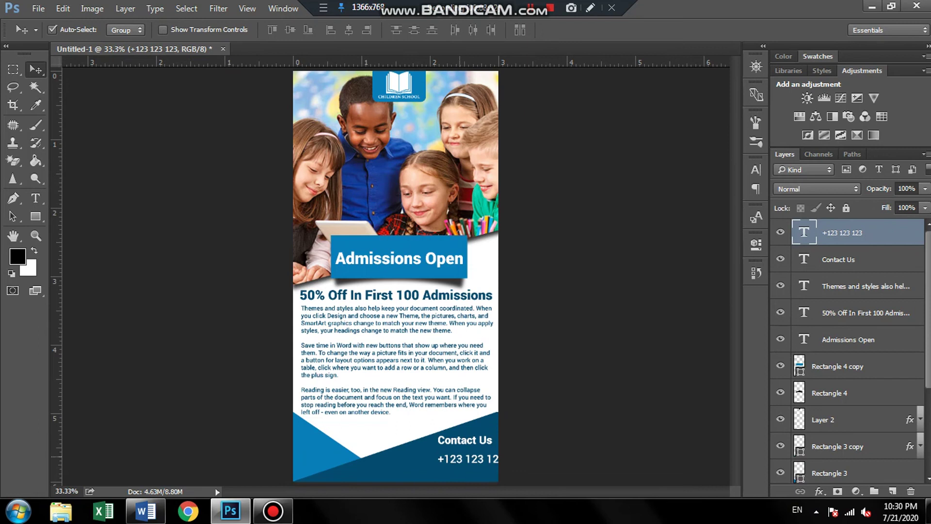
# - Scale the phone number to about 72% and place it just under Contact Us
pyautogui.moveTo(472, 458)
pyautogui.mouseDown()
pyautogui.moveTo(460, 456)
pyautogui.moveTo(486, 462)
pyautogui.mouseUp()
pyautogui.hotkey('ctrl', 't')
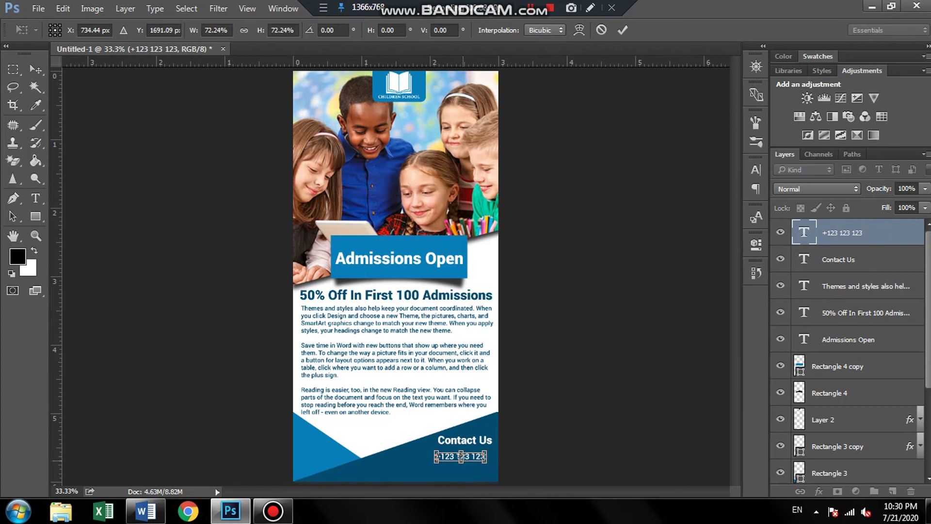
pyautogui.press('Return')
pyautogui.moveTo(485, 456); pyautogui.dragTo(492, 452)
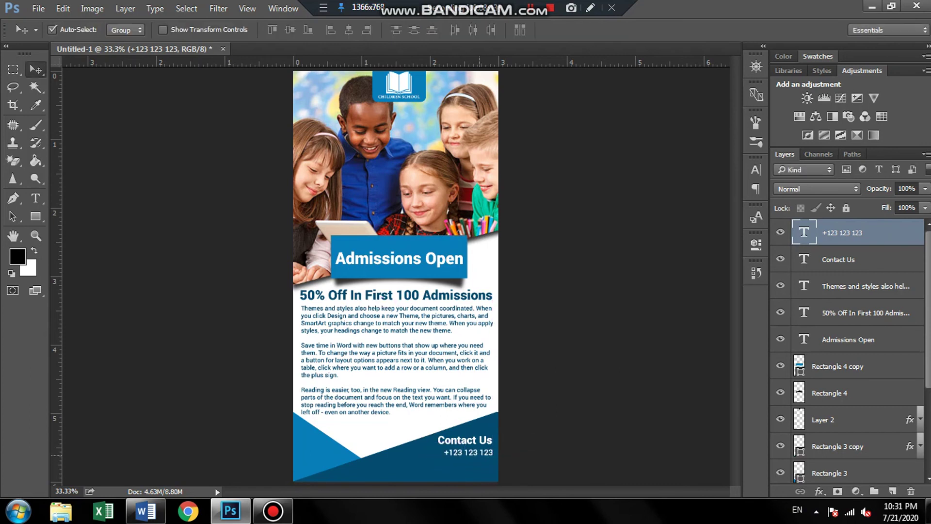
pyautogui.press('Left')
pyautogui.press('Left')
pyautogui.press('Left')
pyautogui.press('Left')
pyautogui.press('Left')
pyautogui.press('Left')
pyautogui.press('Left')
pyautogui.press('Left')
pyautogui.press('Up')
pyautogui.press('Right')
pyautogui.press('Right')
pyautogui.press('Right')
# - Copy the phone text and retype it as 'Address Street Name, Town Name, City Name, Country Name.'
pyautogui.moveTo(468, 452); pyautogui.dragTo(413, 472)
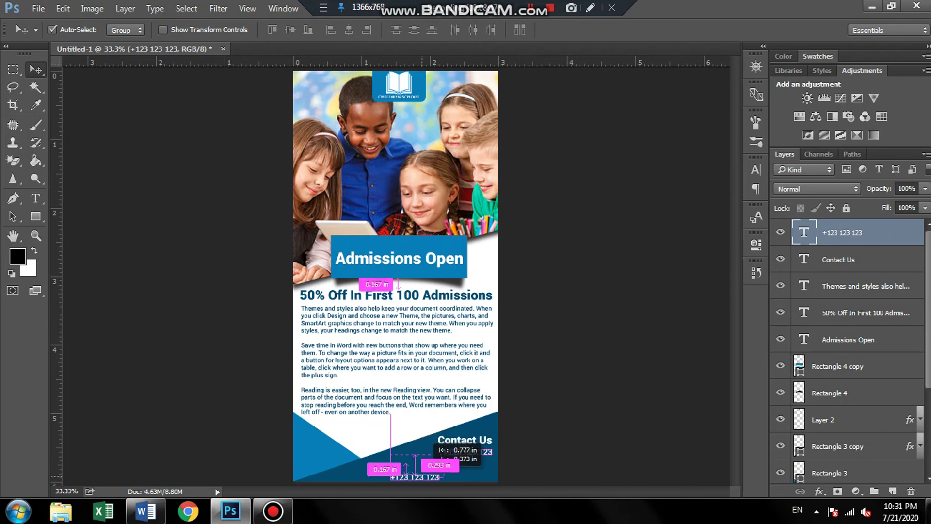
pyautogui.press('t')
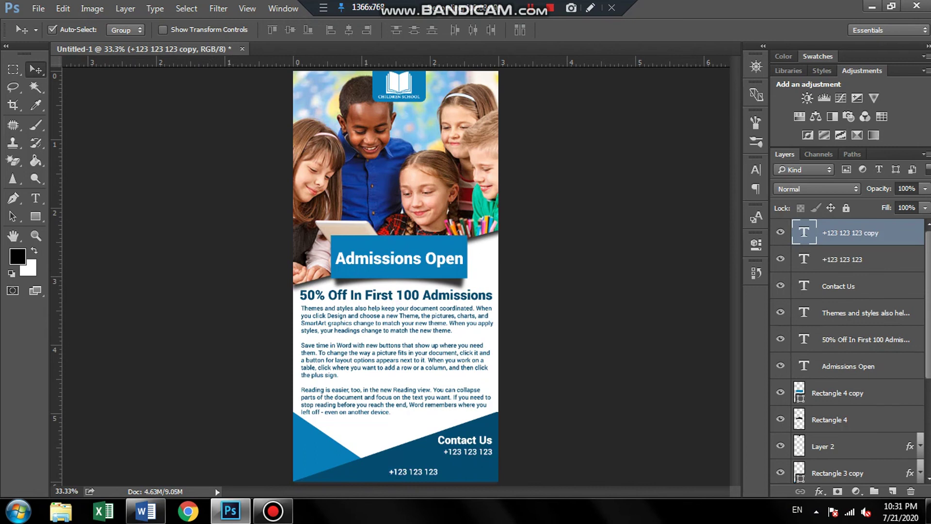
pyautogui.press('t')
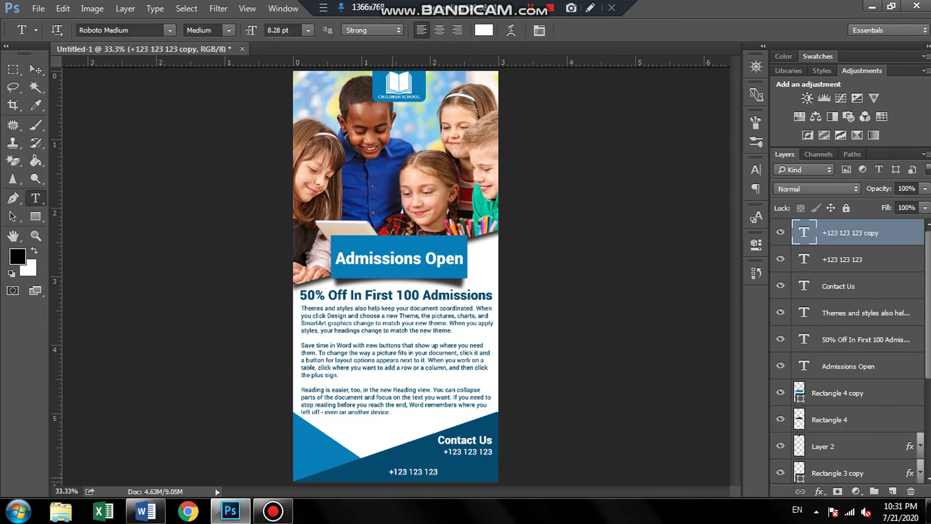
pyautogui.moveTo(388, 472); pyautogui.dragTo(439, 471)
pyautogui.press('BackSpace')
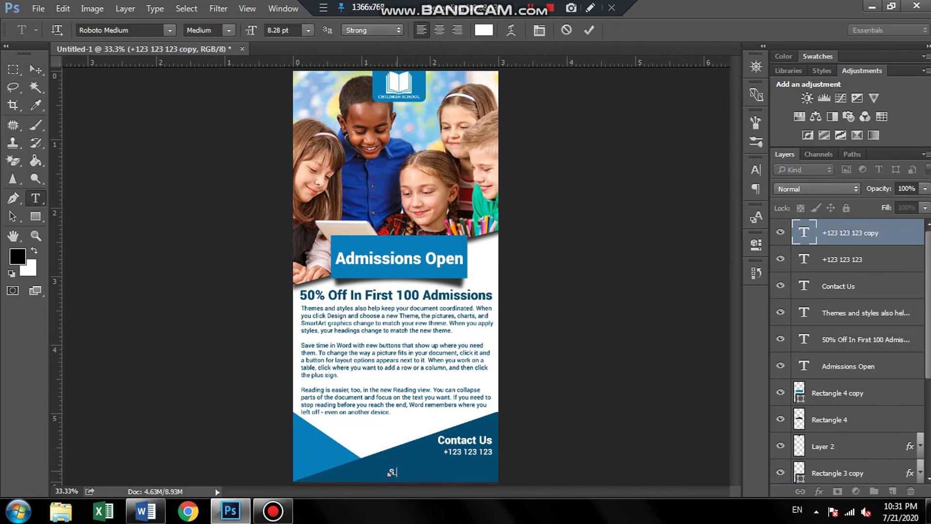
pyautogui.write('tret')
pyautogui.press('BackSpace')
pyautogui.press('BackSpace')
pyautogui.press('BackSpace')
pyautogui.write('Adre')
pyautogui.write('ss')
pyautogui.press('BackSpace')
pyautogui.press('BackSpace')
pyautogui.press('BackSpace')
pyautogui.press('BackSpace')
pyautogui.write('dre')
pyautogui.write('ss S')
pyautogui.write('treet ')
pyautogui.write('Name')
pyautogui.write(', Town ')
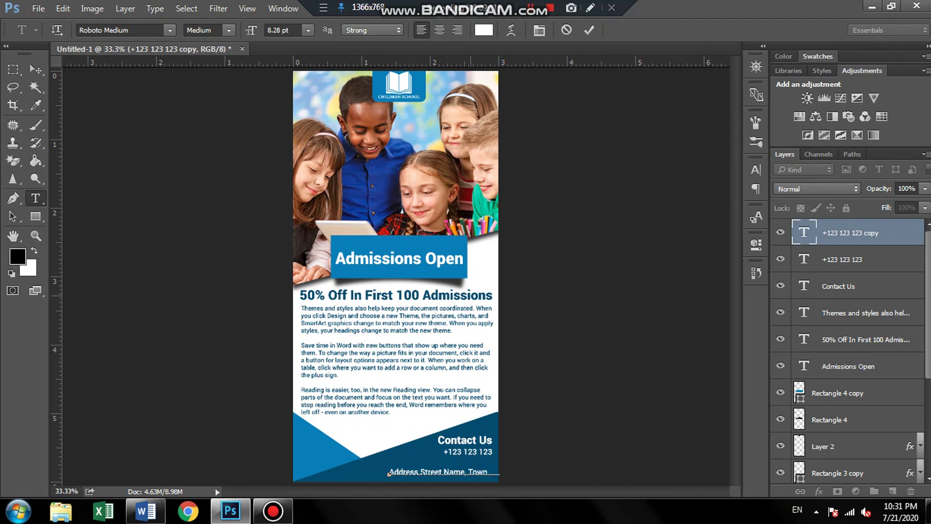
pyautogui.write('Na ')
pyautogui.write('City')
pyautogui.write(' Name, C')
pyautogui.write('oun')
pyautogui.write('try Name')
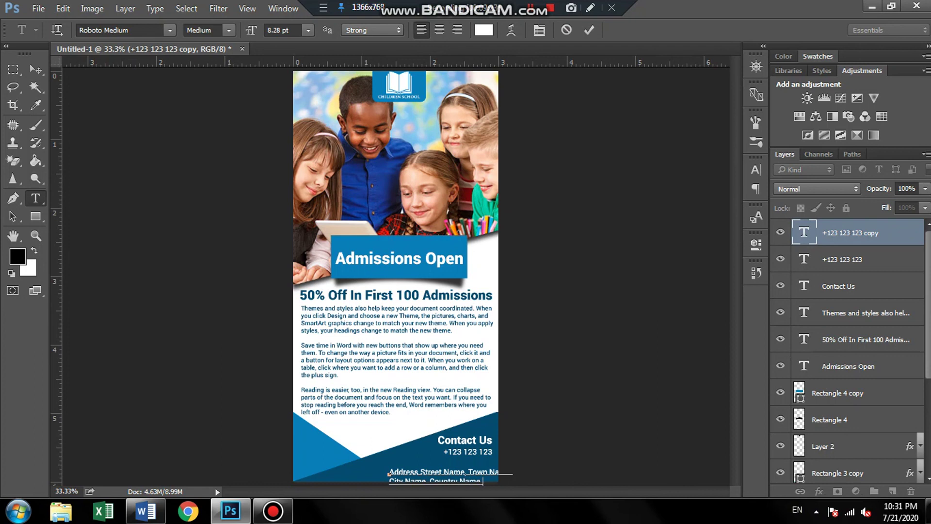
# - Right-align the address and position it beneath the phone number
pyautogui.click(457, 30)
pyautogui.click(35, 68)
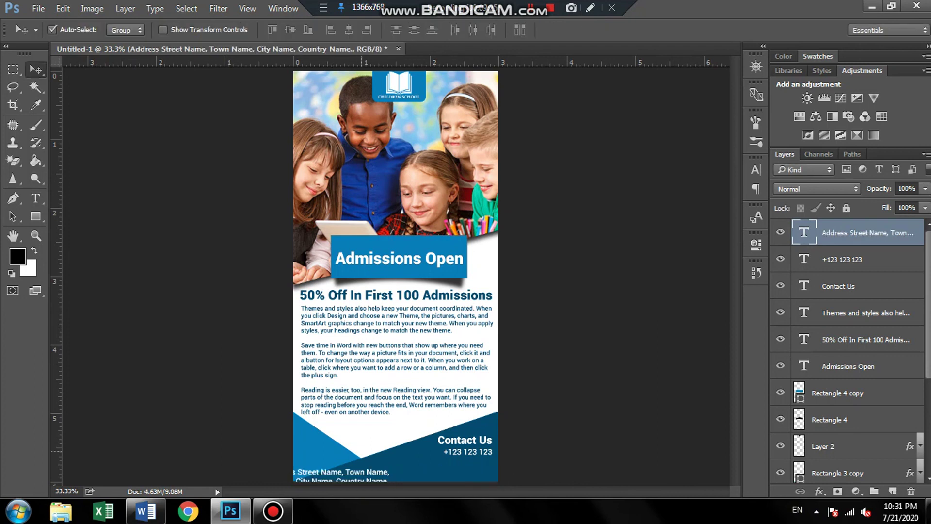
pyautogui.moveTo(427, 444); pyautogui.dragTo(427, 441)
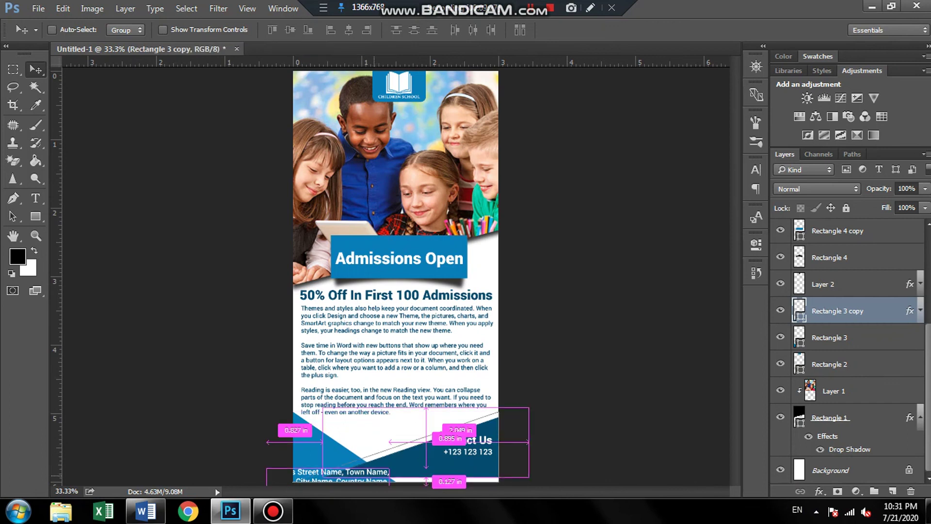
pyautogui.moveTo(368, 471)
pyautogui.mouseDown()
pyautogui.moveTo(471, 466)
pyautogui.moveTo(471, 458)
pyautogui.mouseUp()
pyautogui.press('Down')
pyautogui.press('Down')
pyautogui.press('Down')
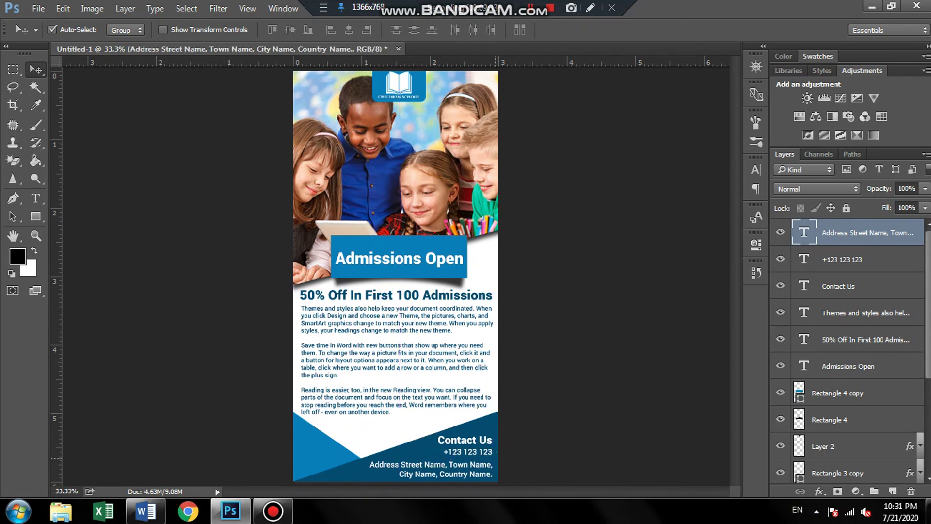
pyautogui.press('Down')
pyautogui.press('Down')
pyautogui.press('Down')
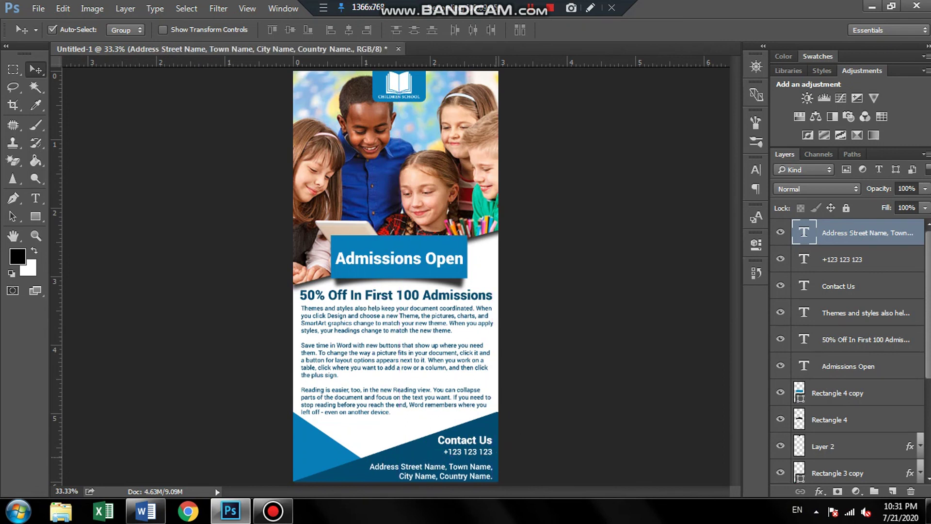
pyautogui.press('Up')
pyautogui.press('Up')
pyautogui.press('Up')
pyautogui.press('Up')
pyautogui.press('Up')
pyautogui.press('Up')
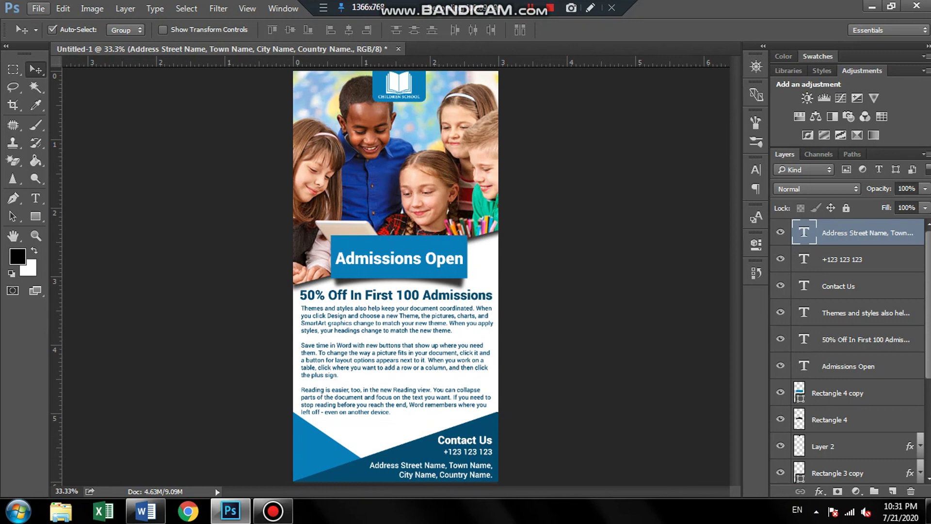
# - Cut the QR code from qr_code_PNG2 and close that file without saving
pyautogui.click(38, 8)
pyautogui.click(38, 8)
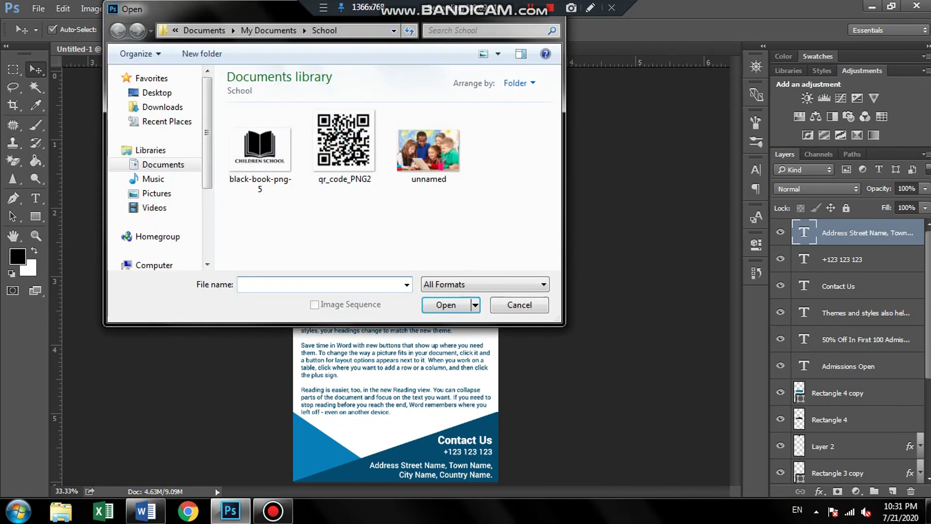
pyautogui.click(343, 142)
pyautogui.click(441, 304)
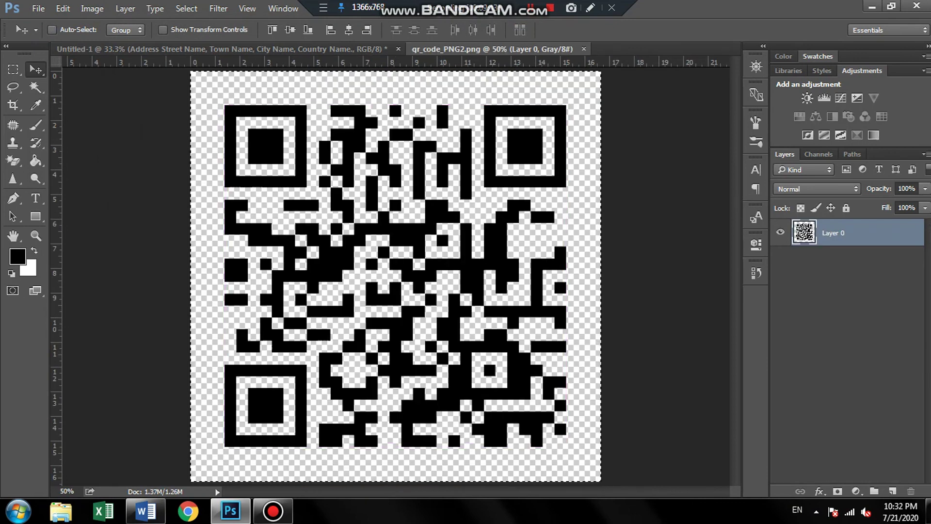
pyautogui.press('Delete')
pyautogui.hotkey('ctrl', 'w')
pyautogui.click(402, 202)
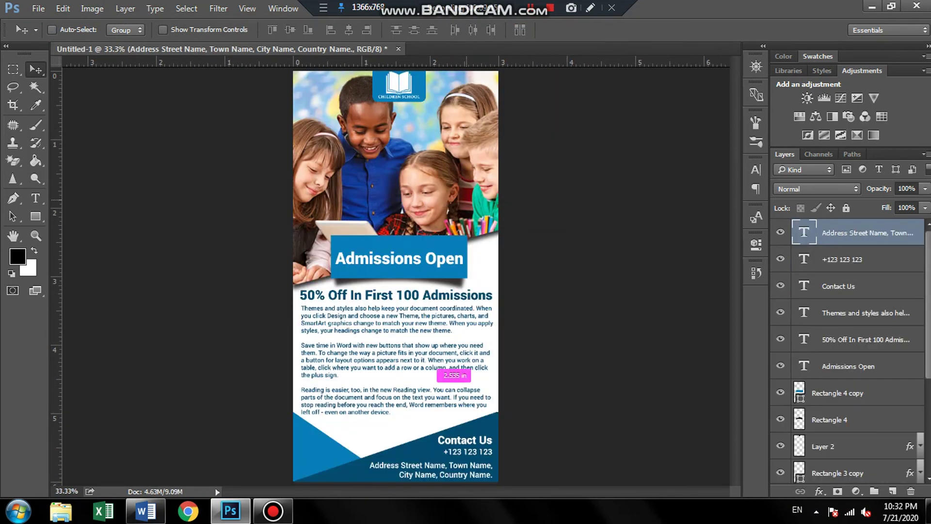
# - Shrink the pasted QR code into the footer's bottom-left corner
pyautogui.hotkey('ctrl', 't')
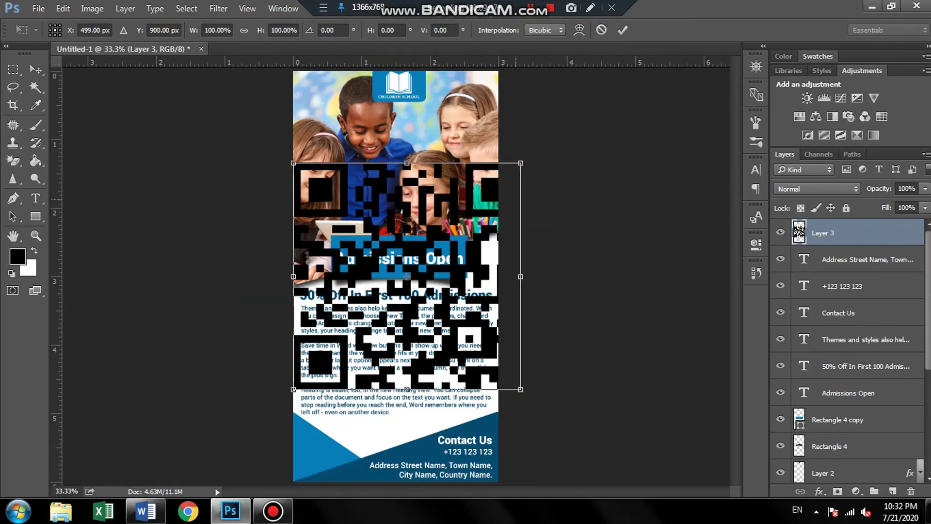
pyautogui.moveTo(520, 163)
pyautogui.mouseDown()
pyautogui.moveTo(425, 257)
pyautogui.moveTo(313, 447)
pyautogui.mouseUp()
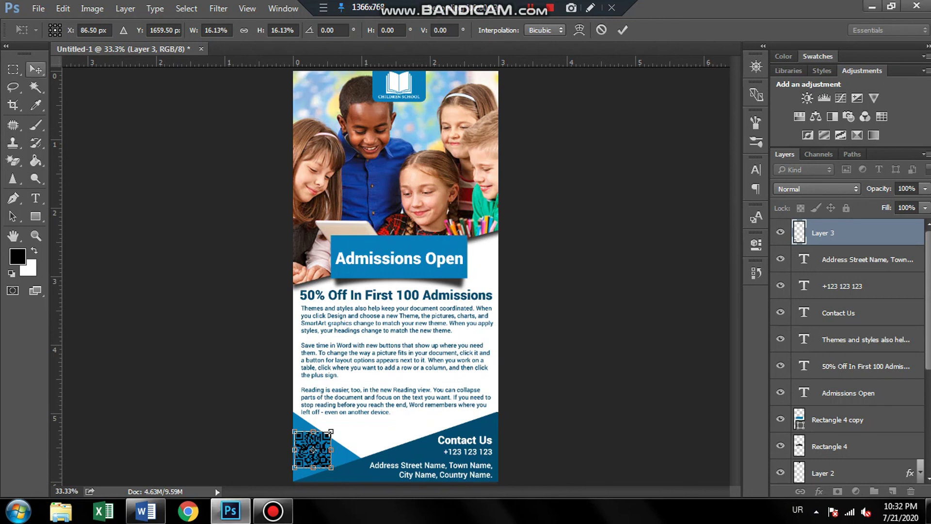
pyautogui.click(36, 69)
pyautogui.click(398, 202)
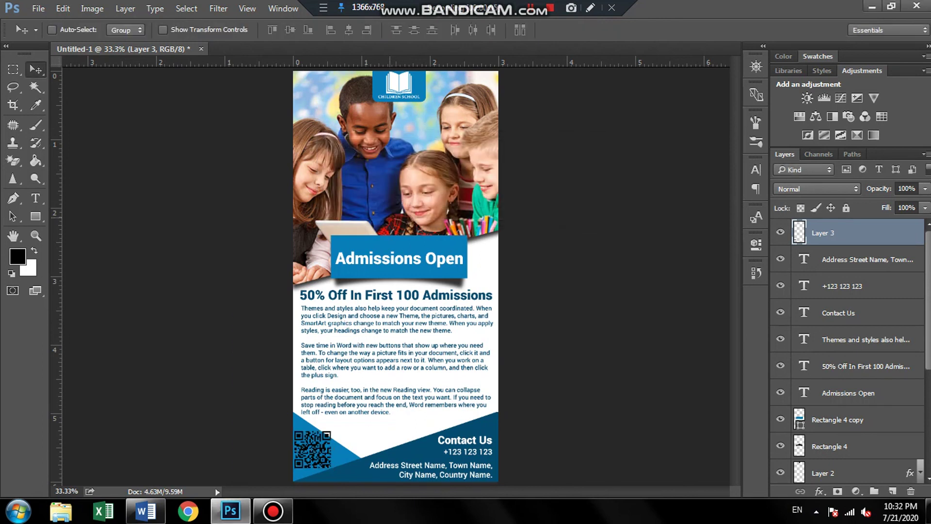
pyautogui.hotkey('ctrl', 't')
pyautogui.moveTo(331, 431); pyautogui.dragTo(327, 435)
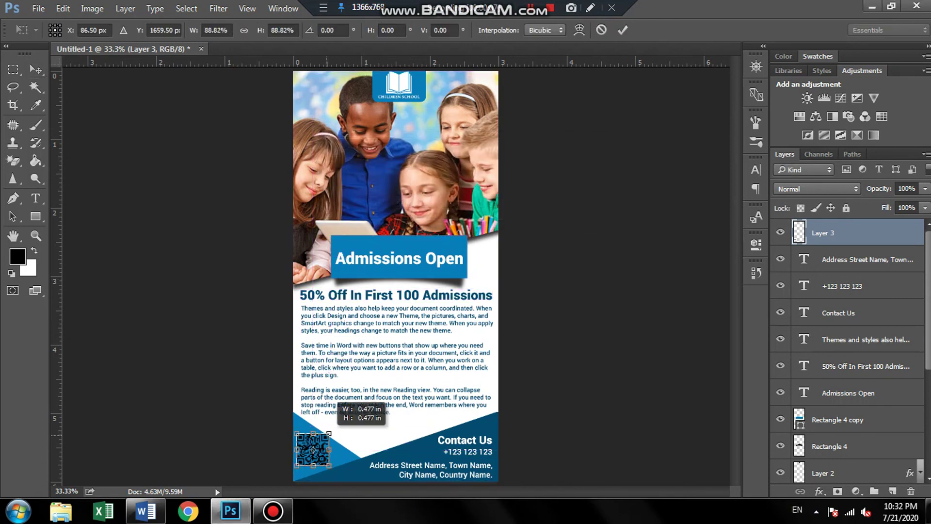
pyautogui.press('Return')
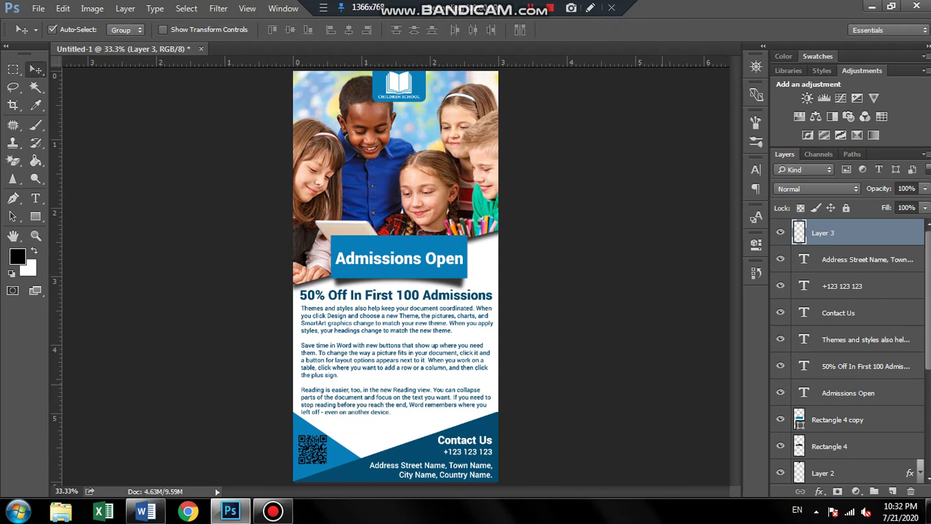
# - Give the QR code layer (Layer 3) a #ffffff Color Overlay so it shows white
pyautogui.doubleClick(863, 233)
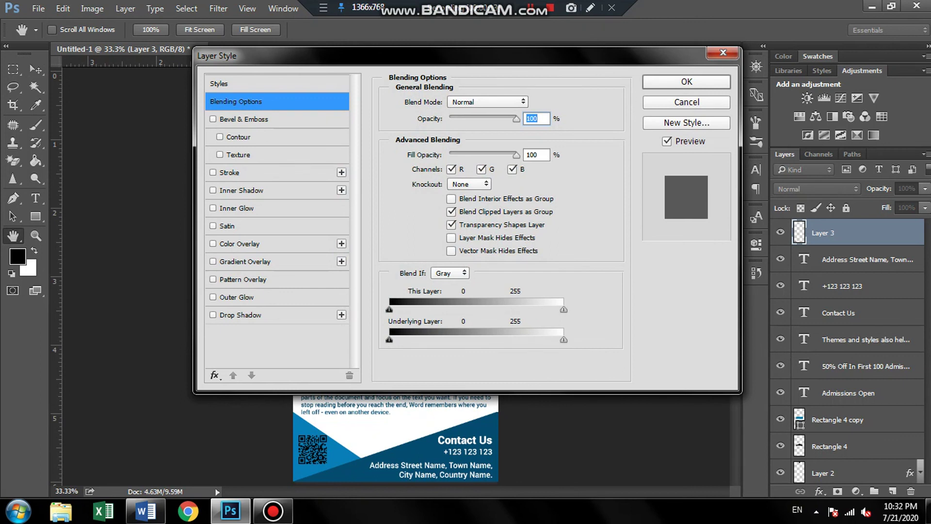
pyautogui.click(239, 244)
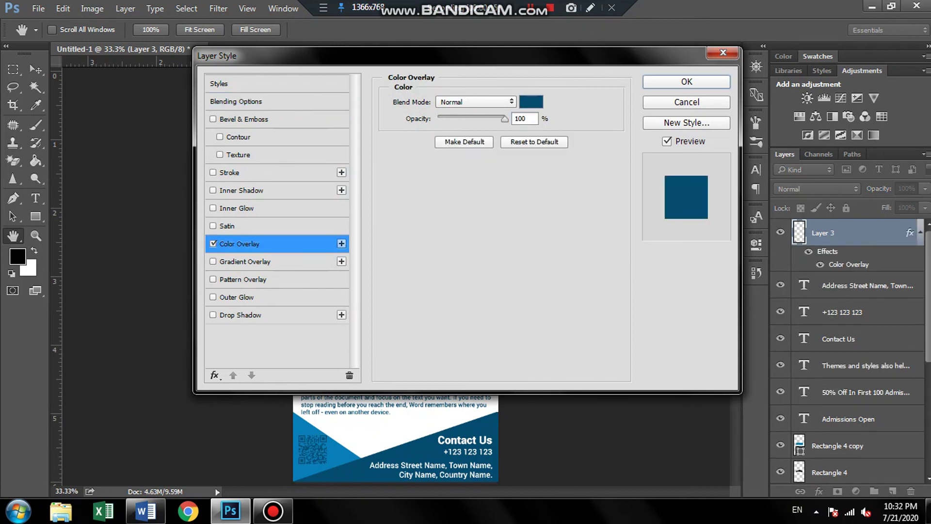
pyautogui.click(531, 102)
pyautogui.write('ffffff')
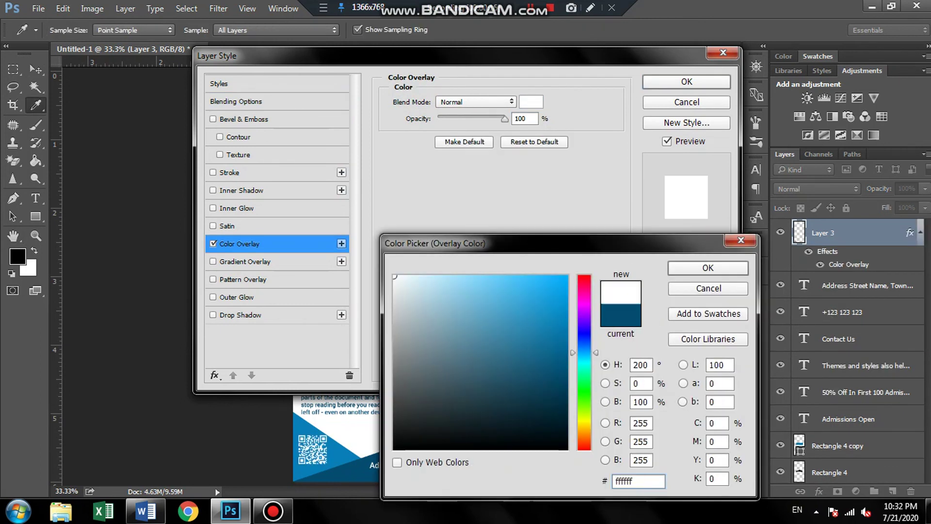
pyautogui.press('Return')
pyautogui.press('Return')
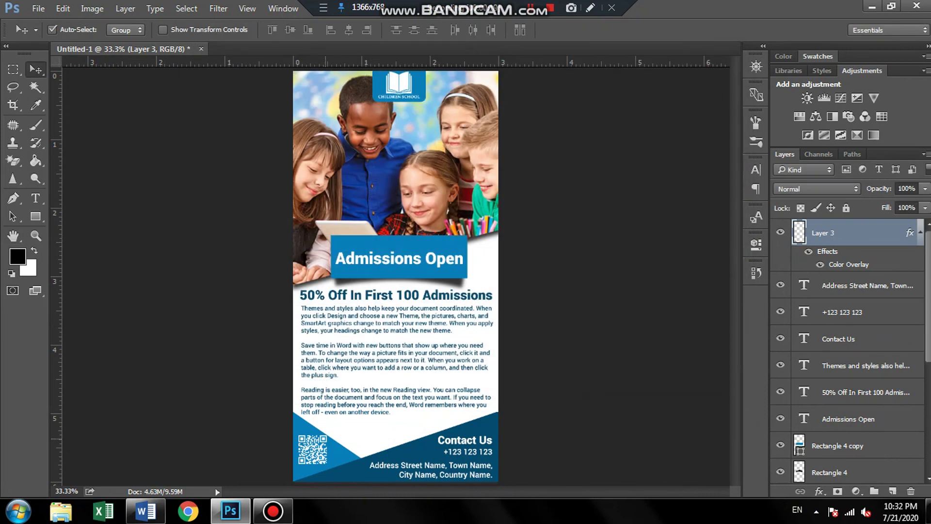
pyautogui.click(323, 449)
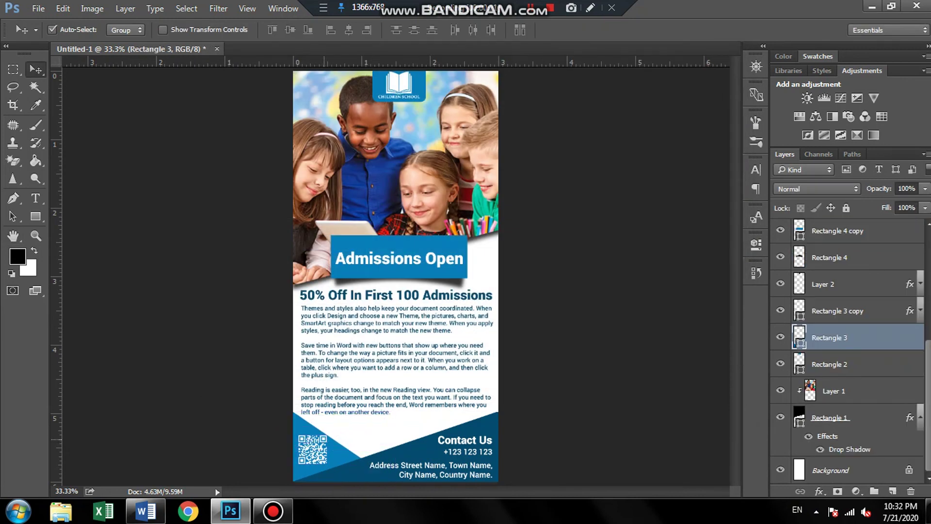
# - Nudge the white QR code a few pixels to sit neatly in the footer's bottom-left corner
pyautogui.moveTo(320, 449); pyautogui.dragTo(321, 454)
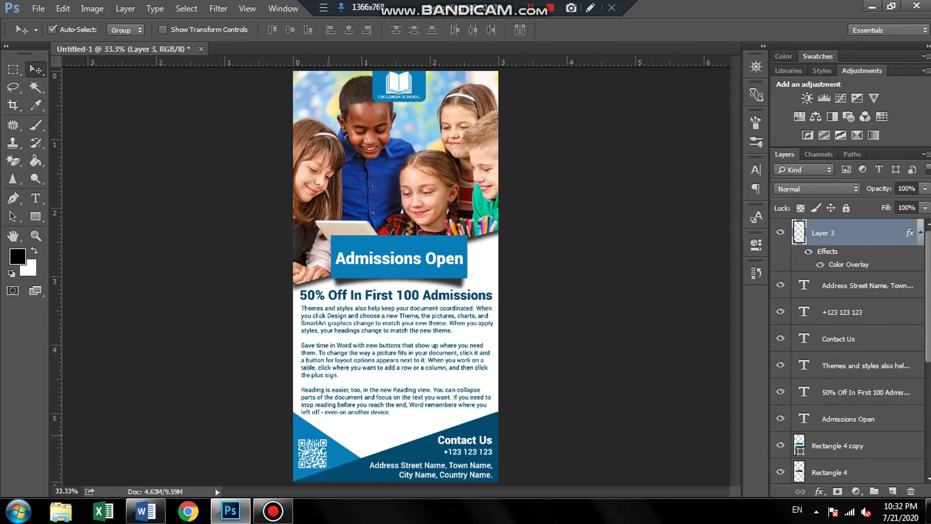
pyautogui.hotkey('shift', 'Left')
pyautogui.hotkey('shift', 'Up')
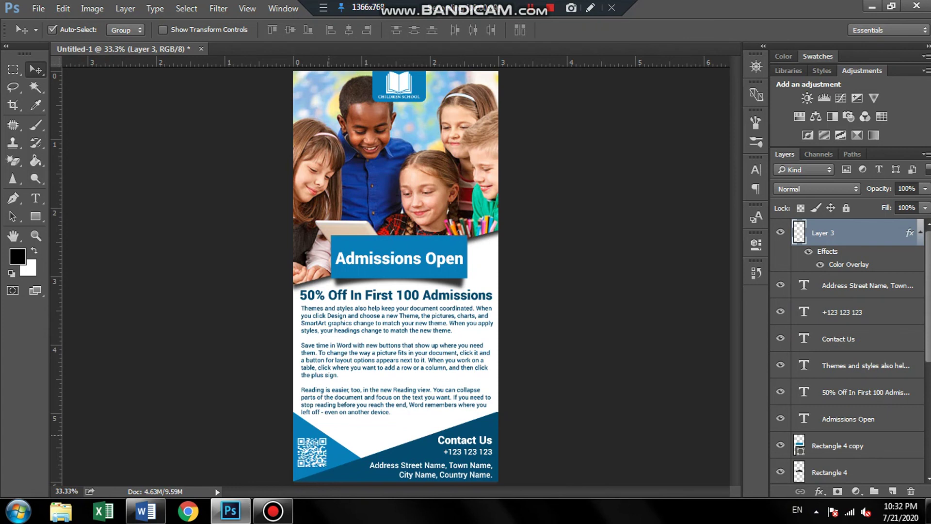